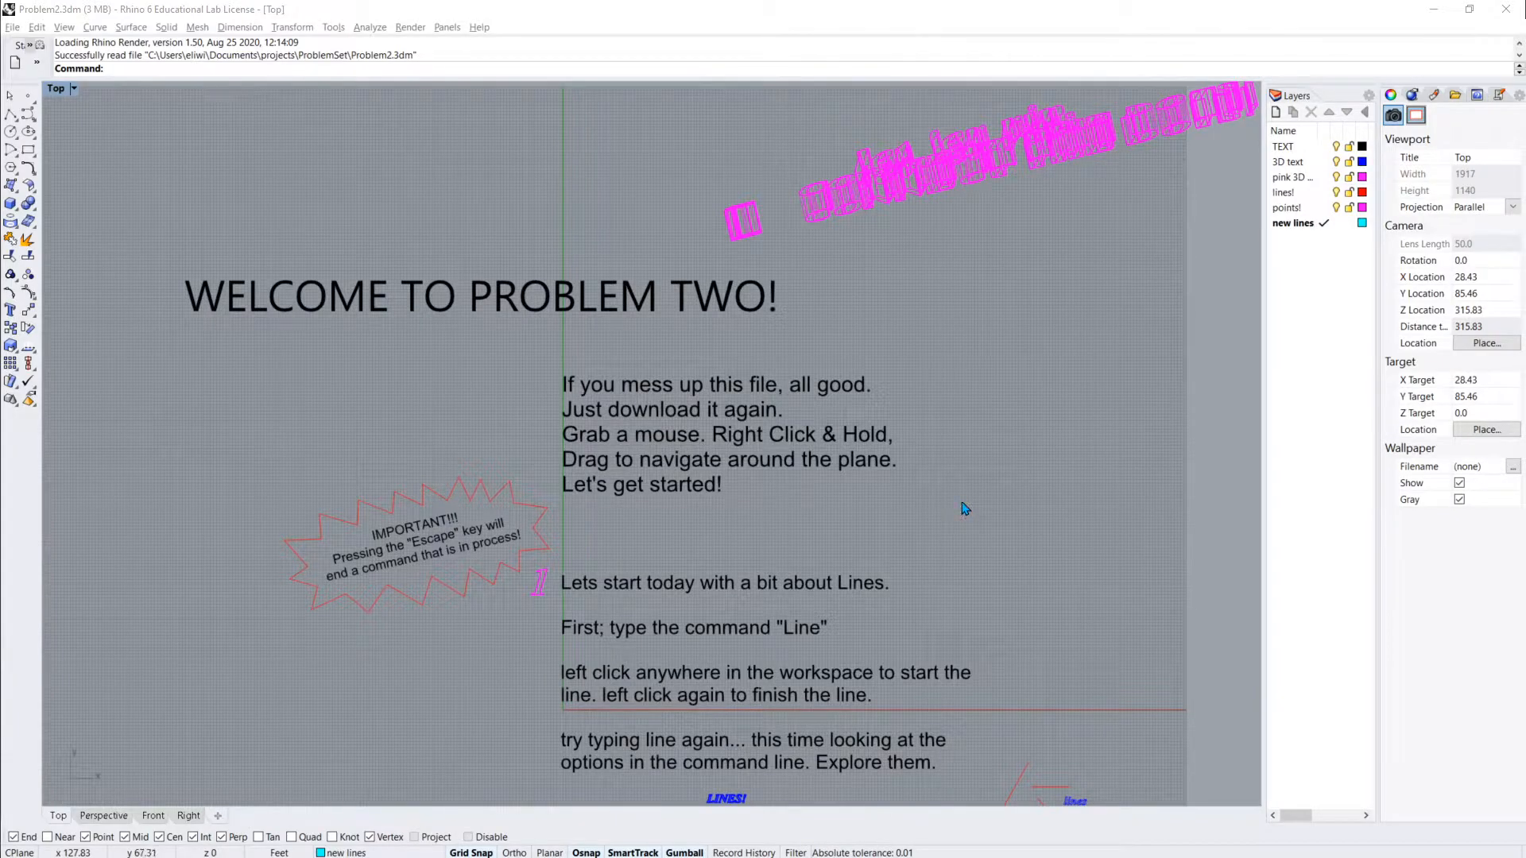
{"action": "right_click_drag", "start_coordinate": [965, 508], "coordinate": [942, 293]}
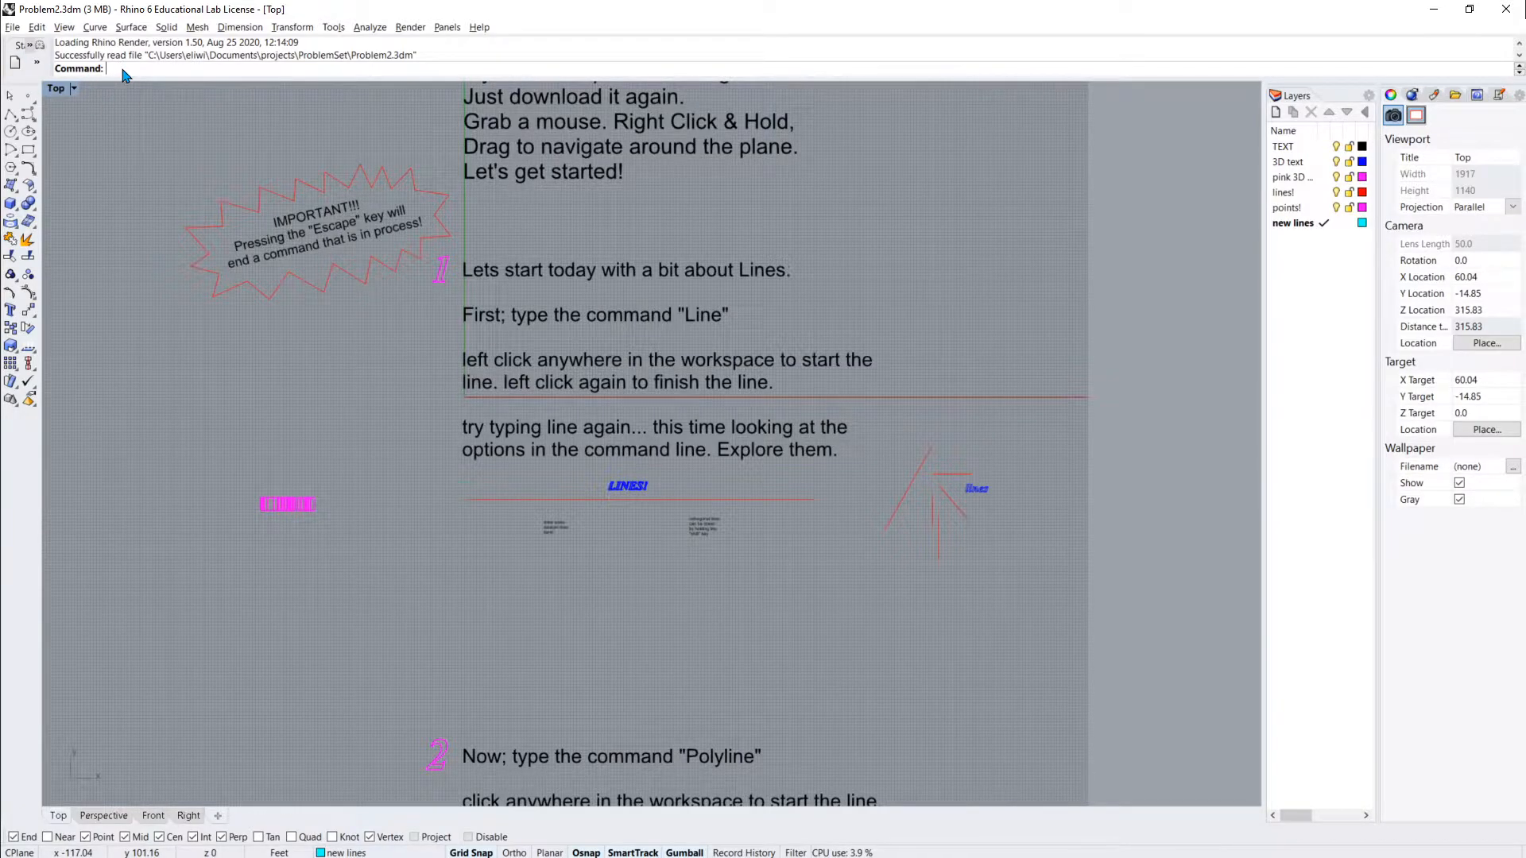
{"action": "type", "text": "L"}
{"action": "key", "text": "BackSpace"}
{"action": "key", "text": "BackSpace"}
{"action": "key", "text": "BackSpace"}
{"action": "key", "text": "BackSpace"}
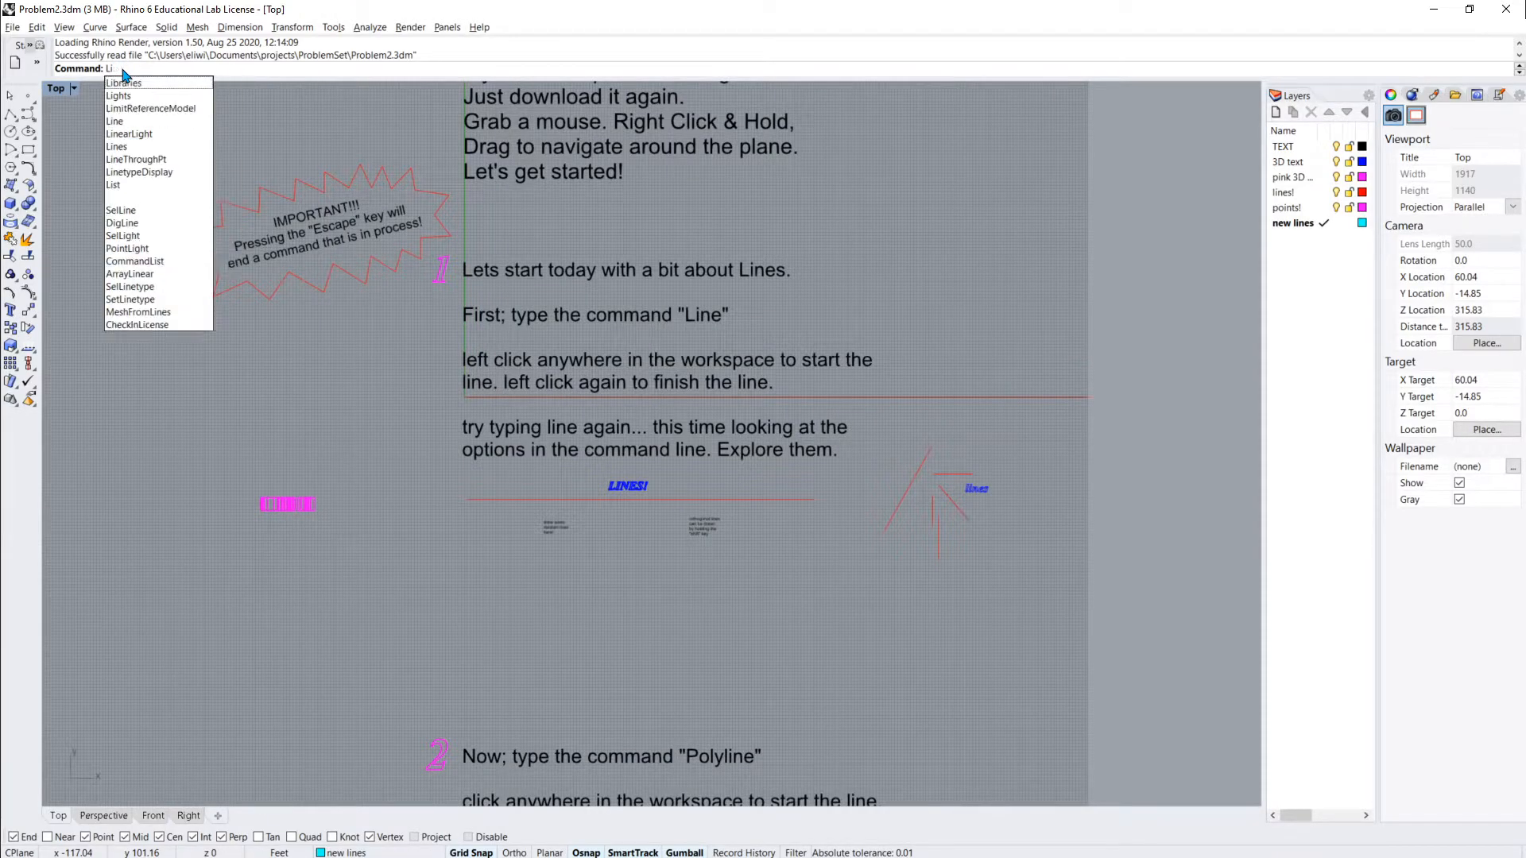
{"action": "type", "text": "Pol"}
{"action": "key", "text": "BackSpace"}
{"action": "key", "text": "BackSpace"}
{"action": "key", "text": "BackSpace"}
{"action": "key", "text": "BackSpace"}
Draw a single slanted line in the empty area below the "LINES!" heading, using the Line command
{"action": "type", "text": "Line"}
{"action": "key", "text": "Return"}
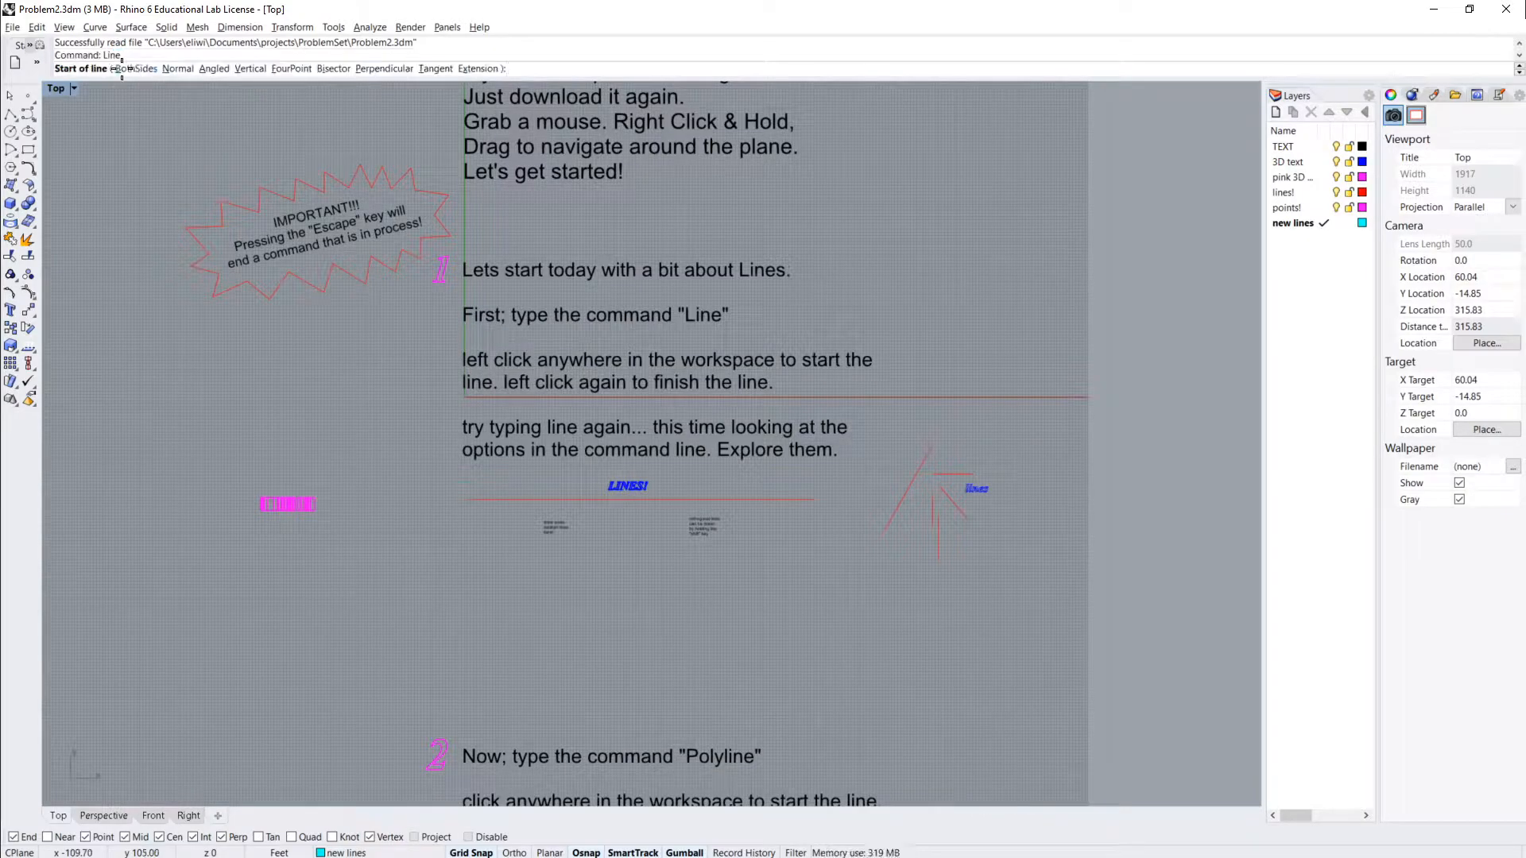
{"action": "left_click", "coordinate": [512, 591]}
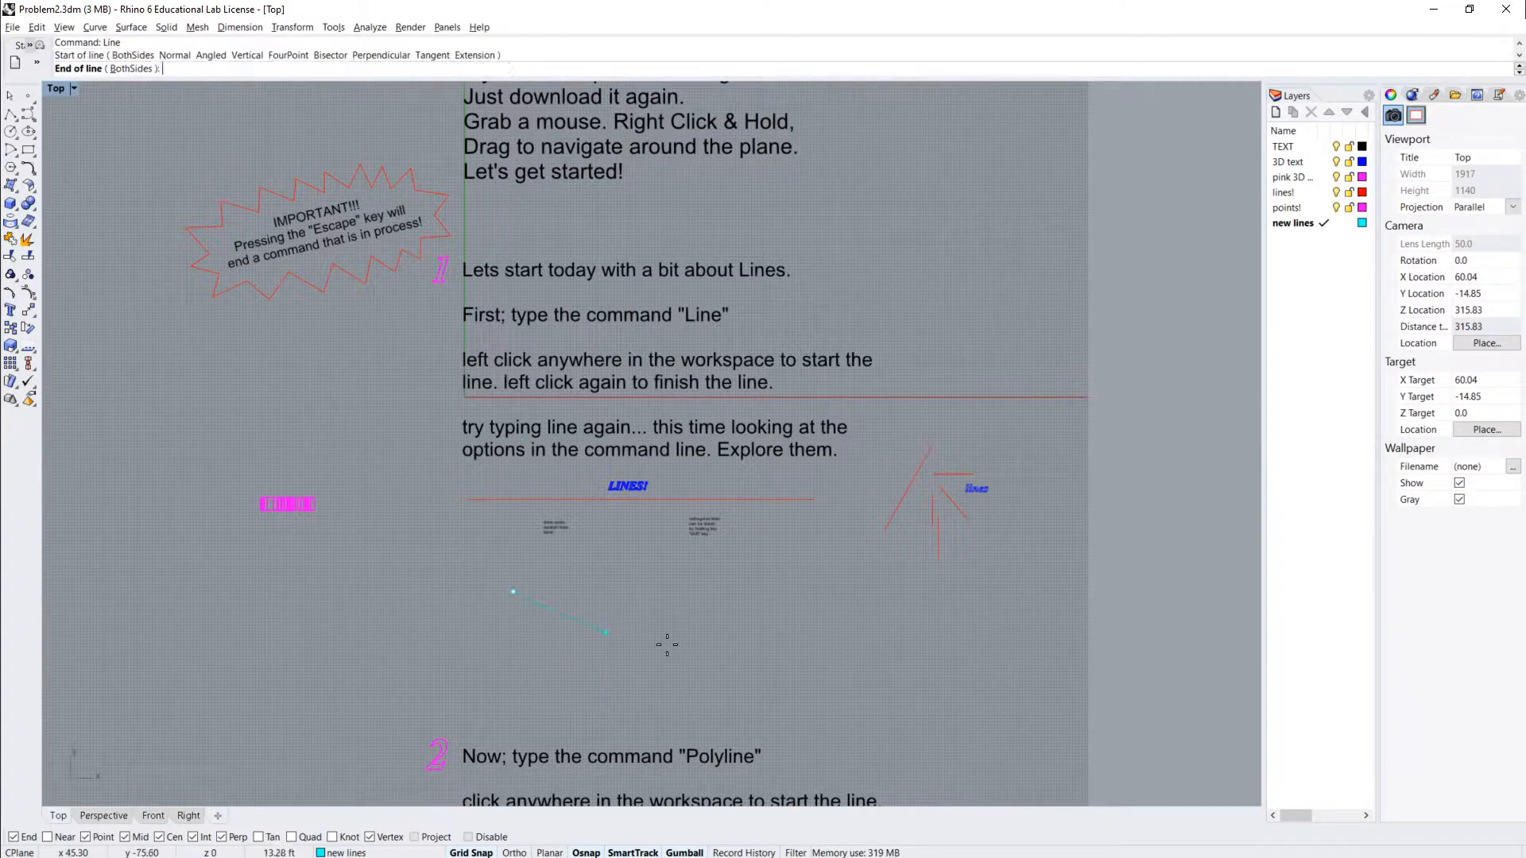
{"action": "left_click", "coordinate": [733, 621]}
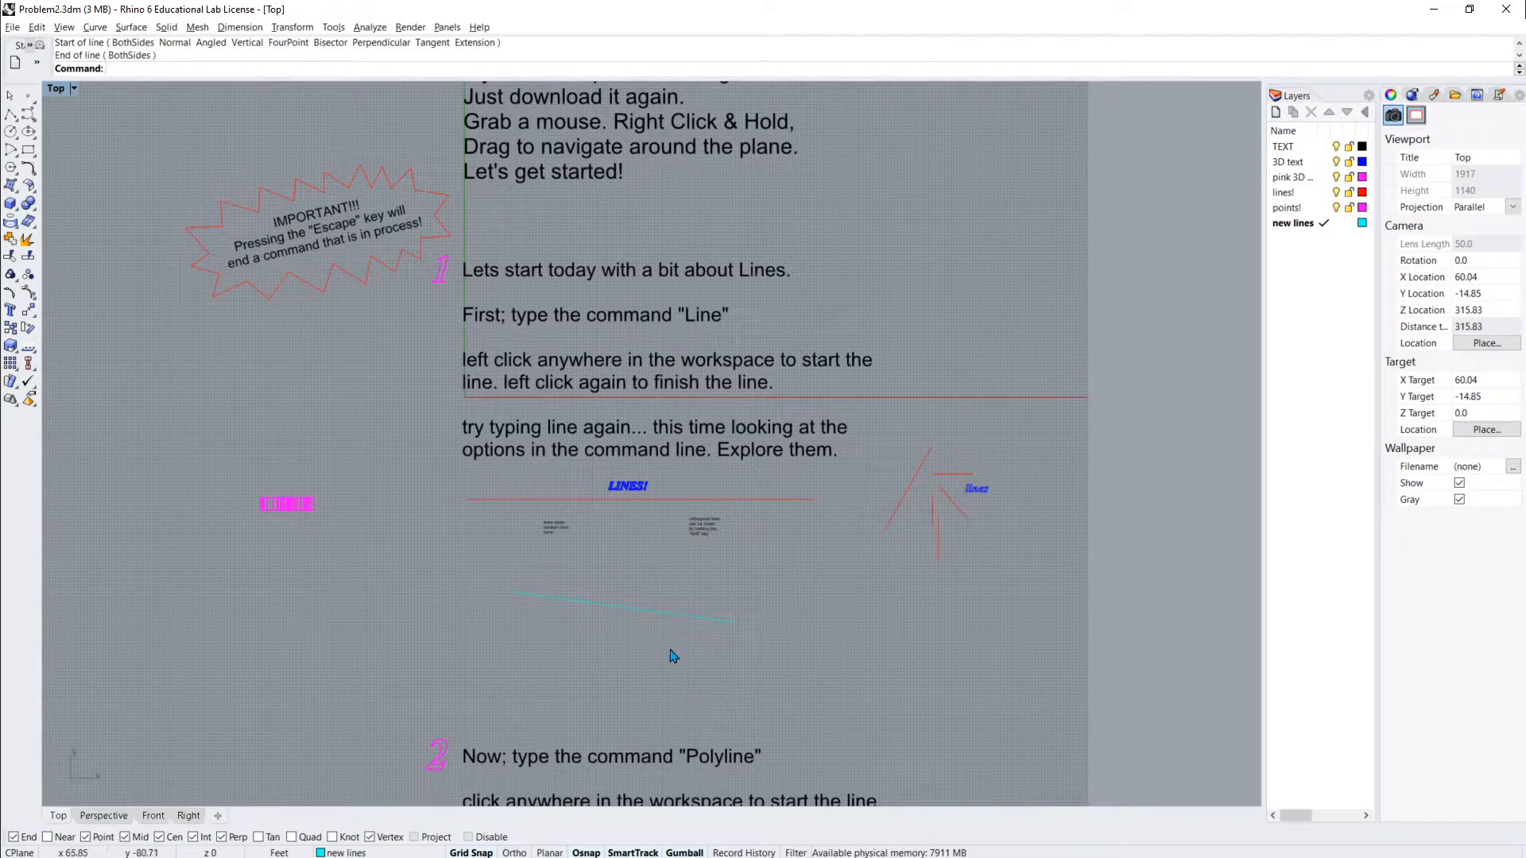
Change the color of the "new lines" layer to Magenta
{"action": "scroll", "coordinate": [674, 654], "scroll_direction": "up", "scroll_amount": 2}
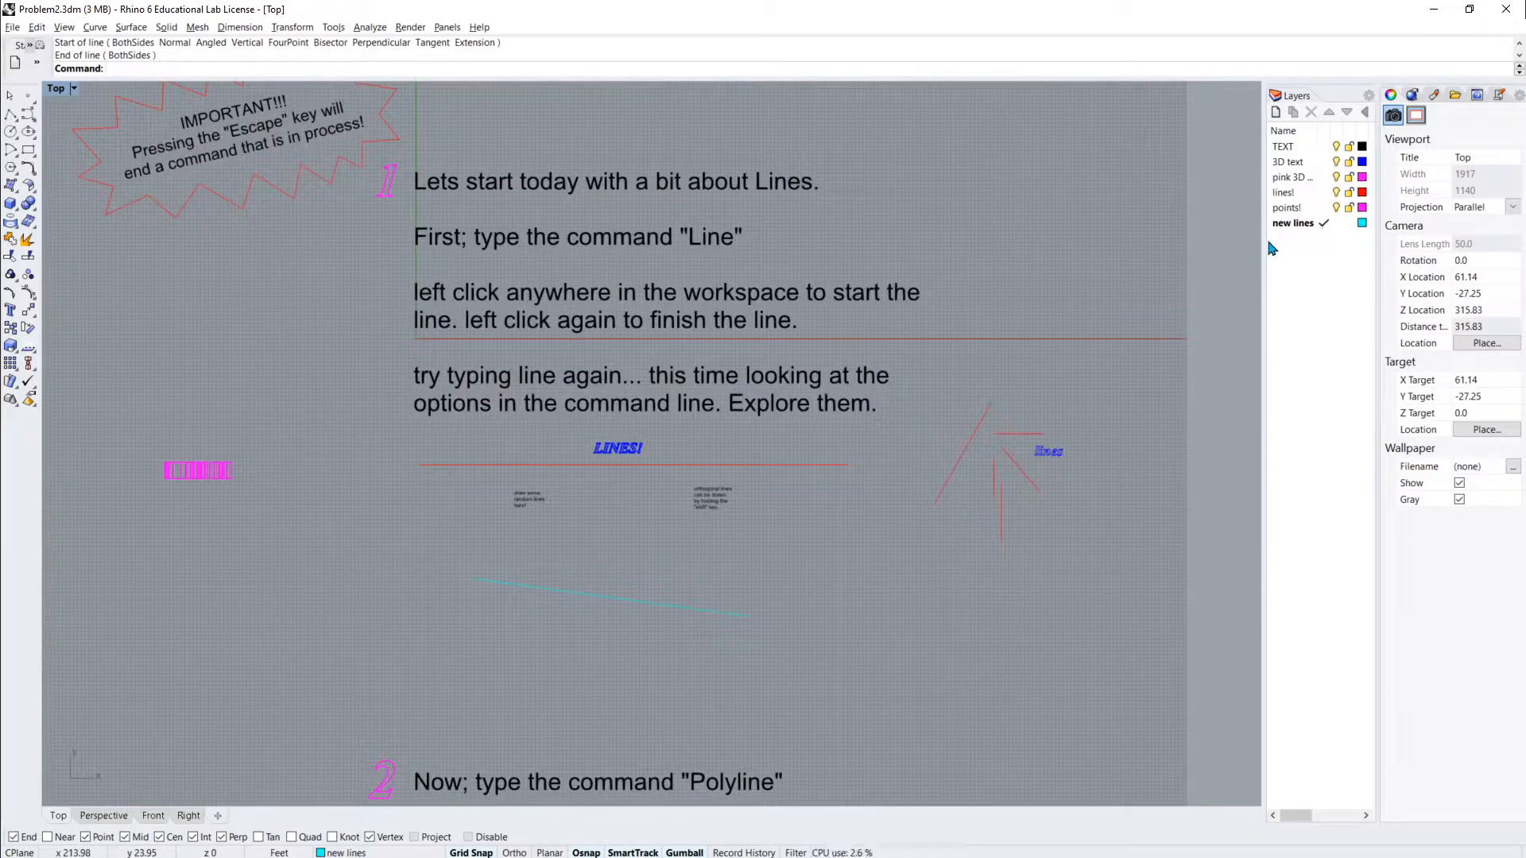
{"action": "left_click_drag", "start_coordinate": [1263, 224], "coordinate": [1206, 223]}
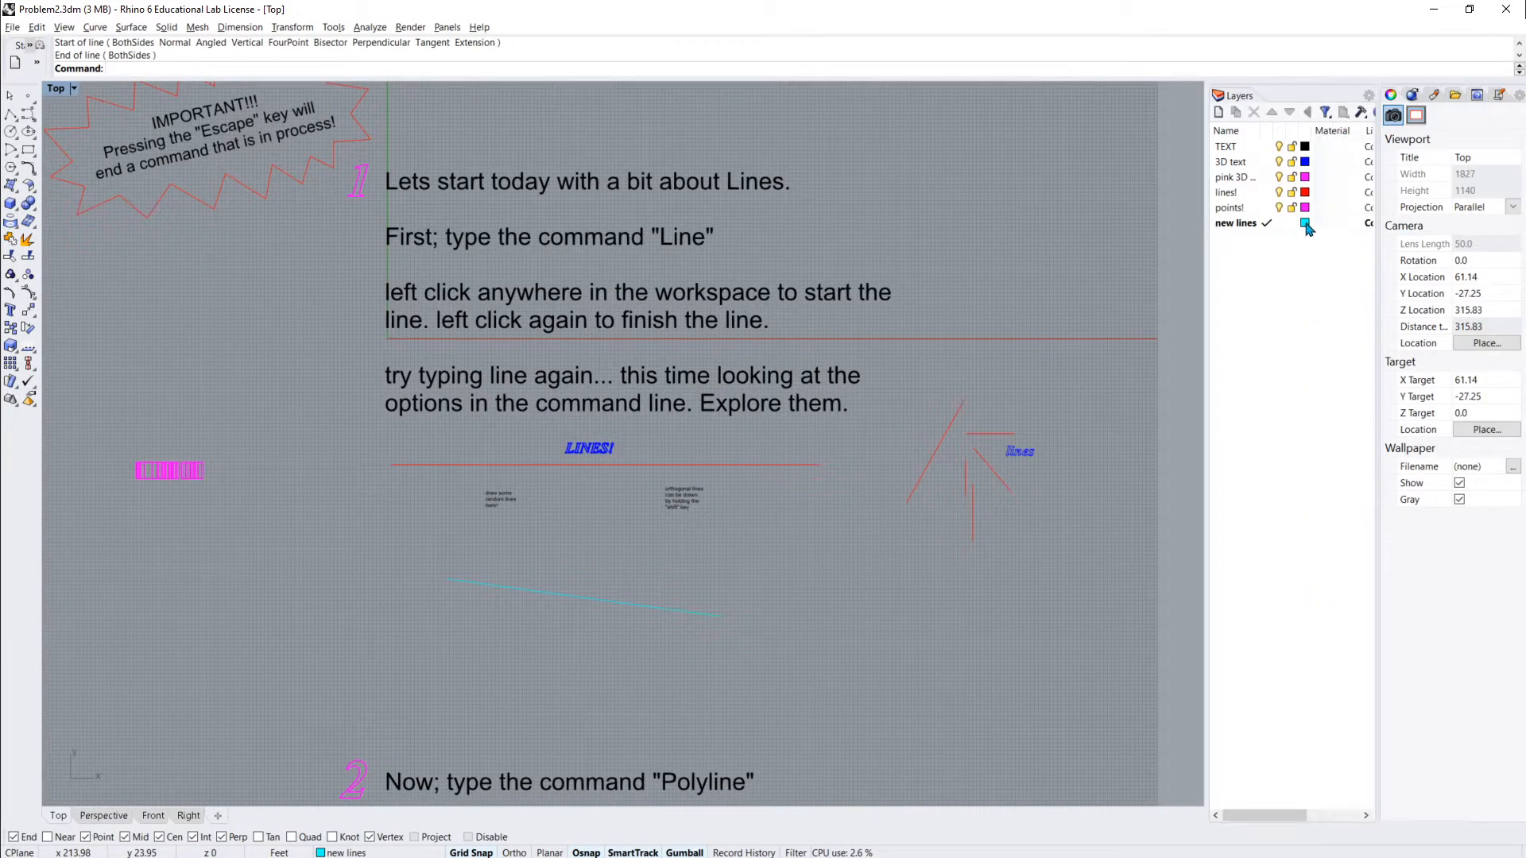
{"action": "left_click", "coordinate": [1304, 222]}
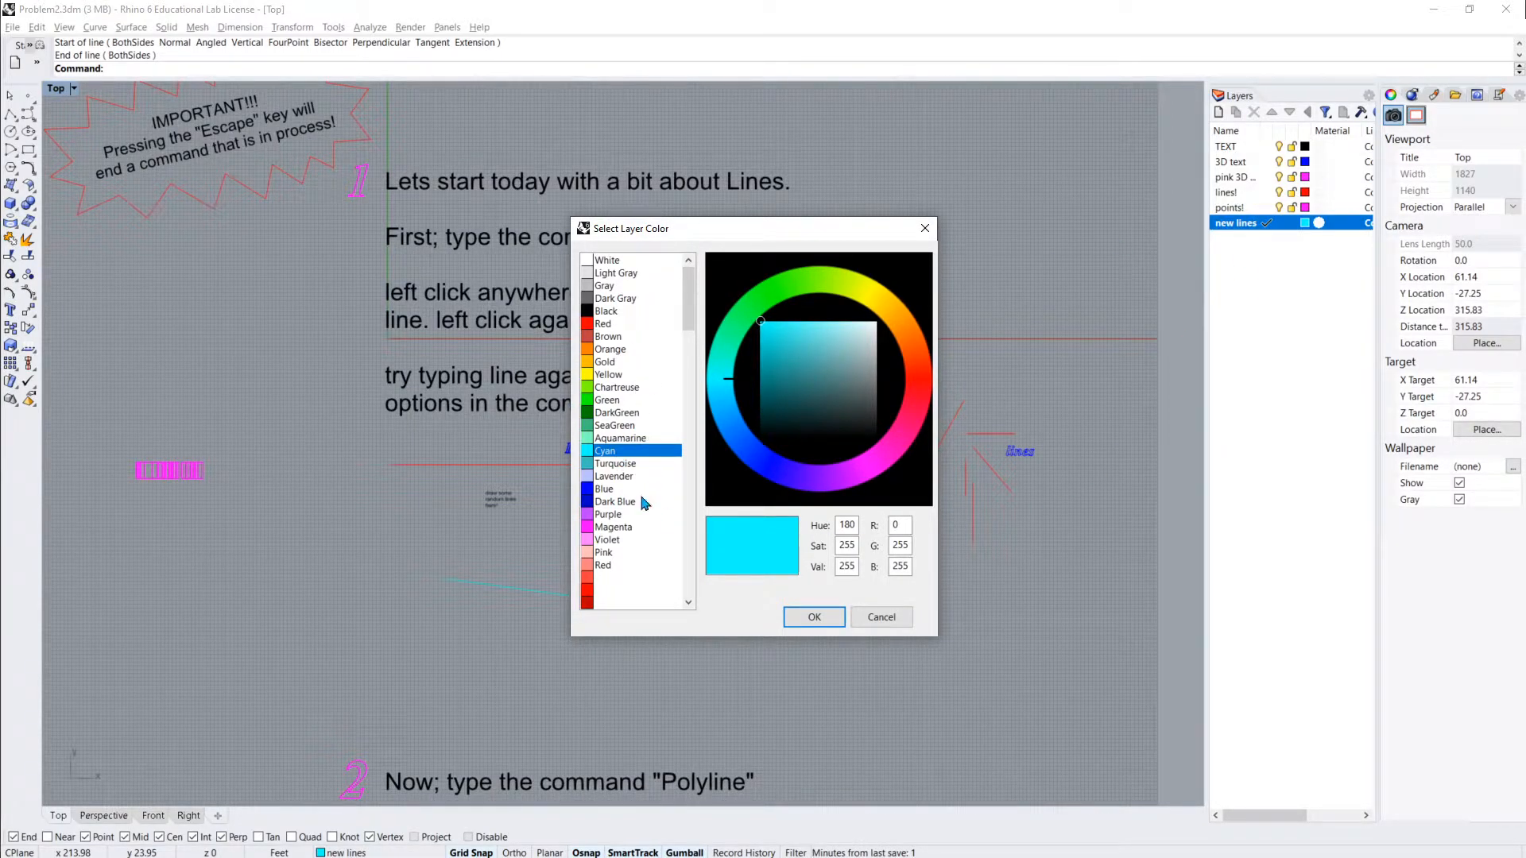
{"action": "left_click", "coordinate": [635, 527]}
{"action": "left_click", "coordinate": [814, 617]}
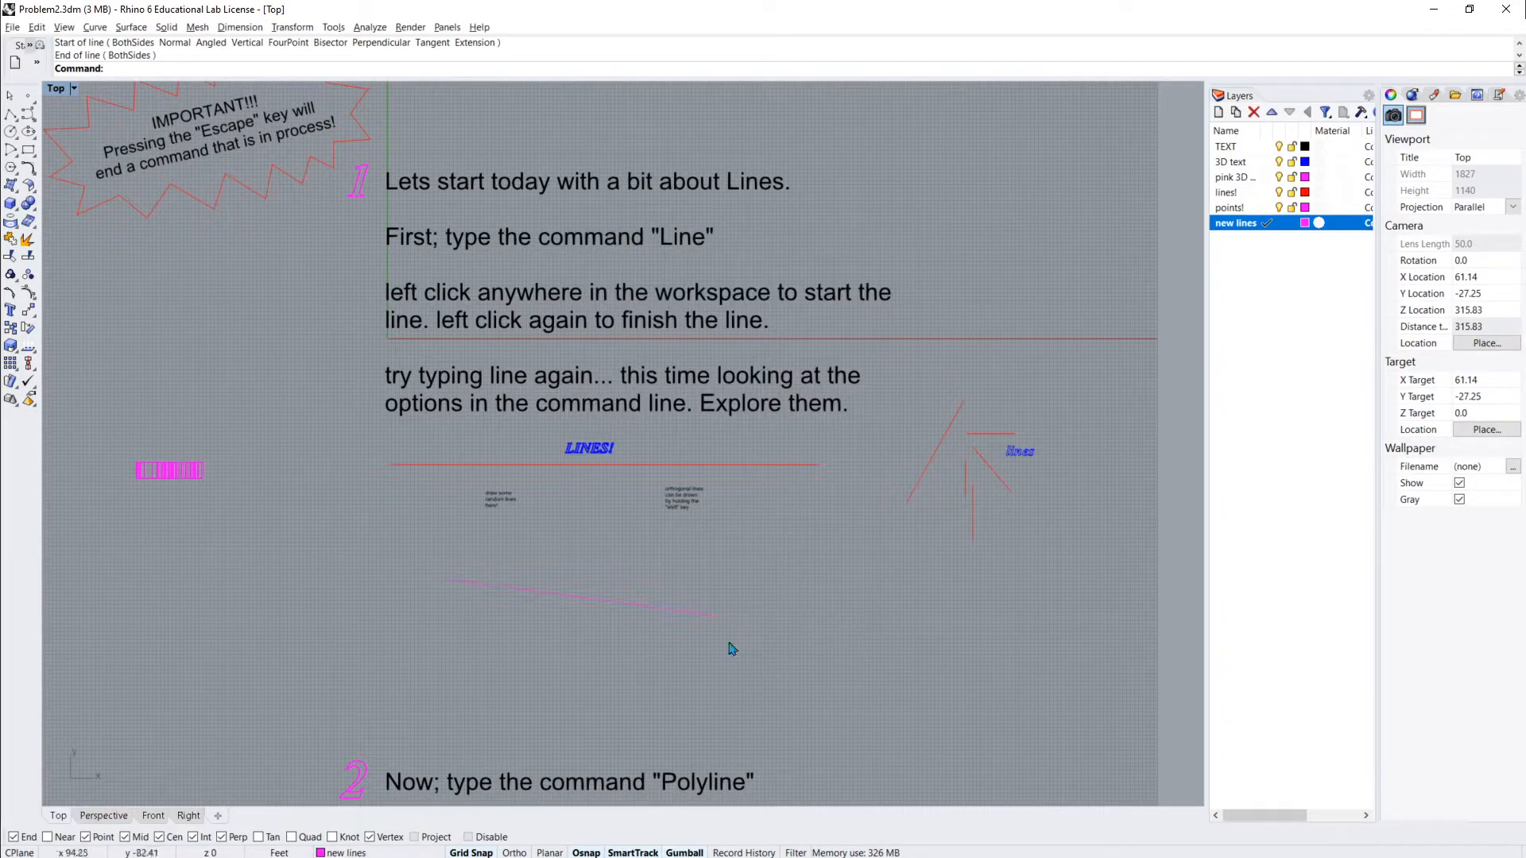
Draw four more random lines crossing one another around the first line, below the "draw some random lines here!" note
{"action": "key", "text": "Return"}
{"action": "key", "text": "Escape"}
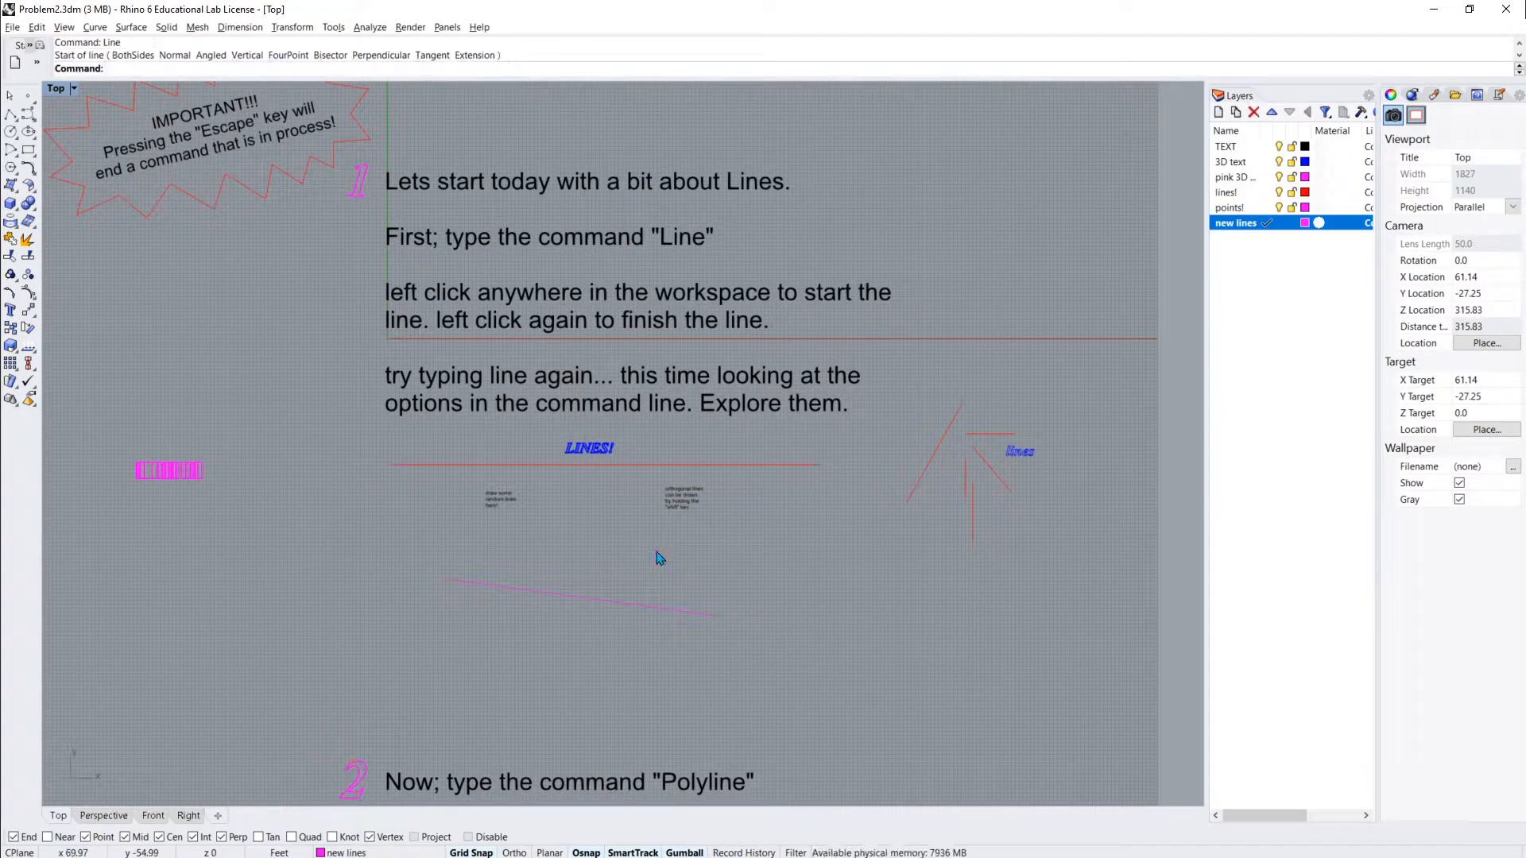
{"action": "key", "text": "Return"}
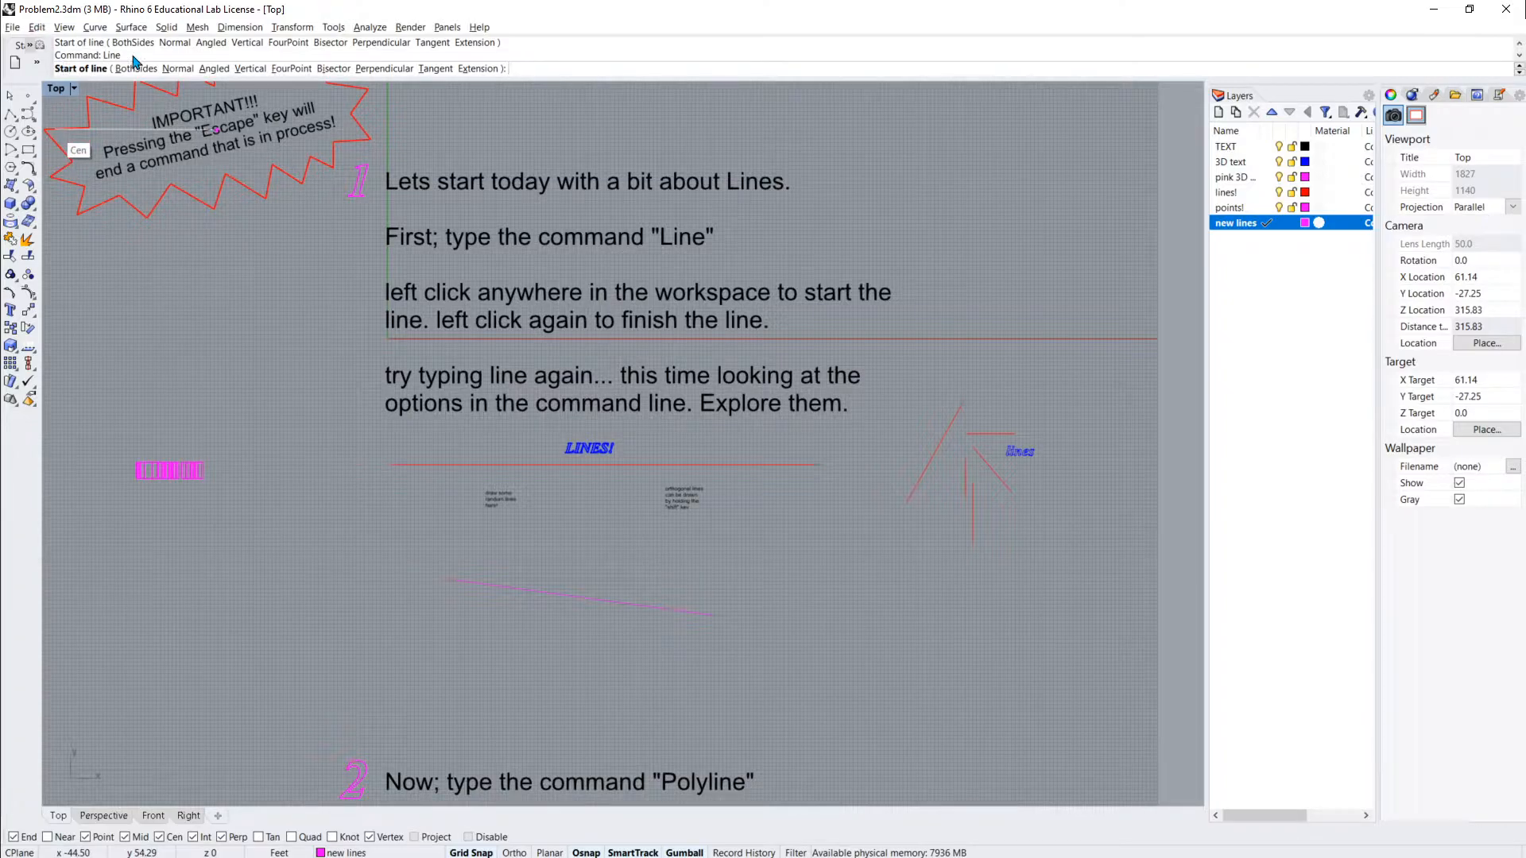
{"action": "left_click", "coordinate": [703, 578]}
{"action": "left_click", "coordinate": [484, 647]}
{"action": "key", "text": "Return"}
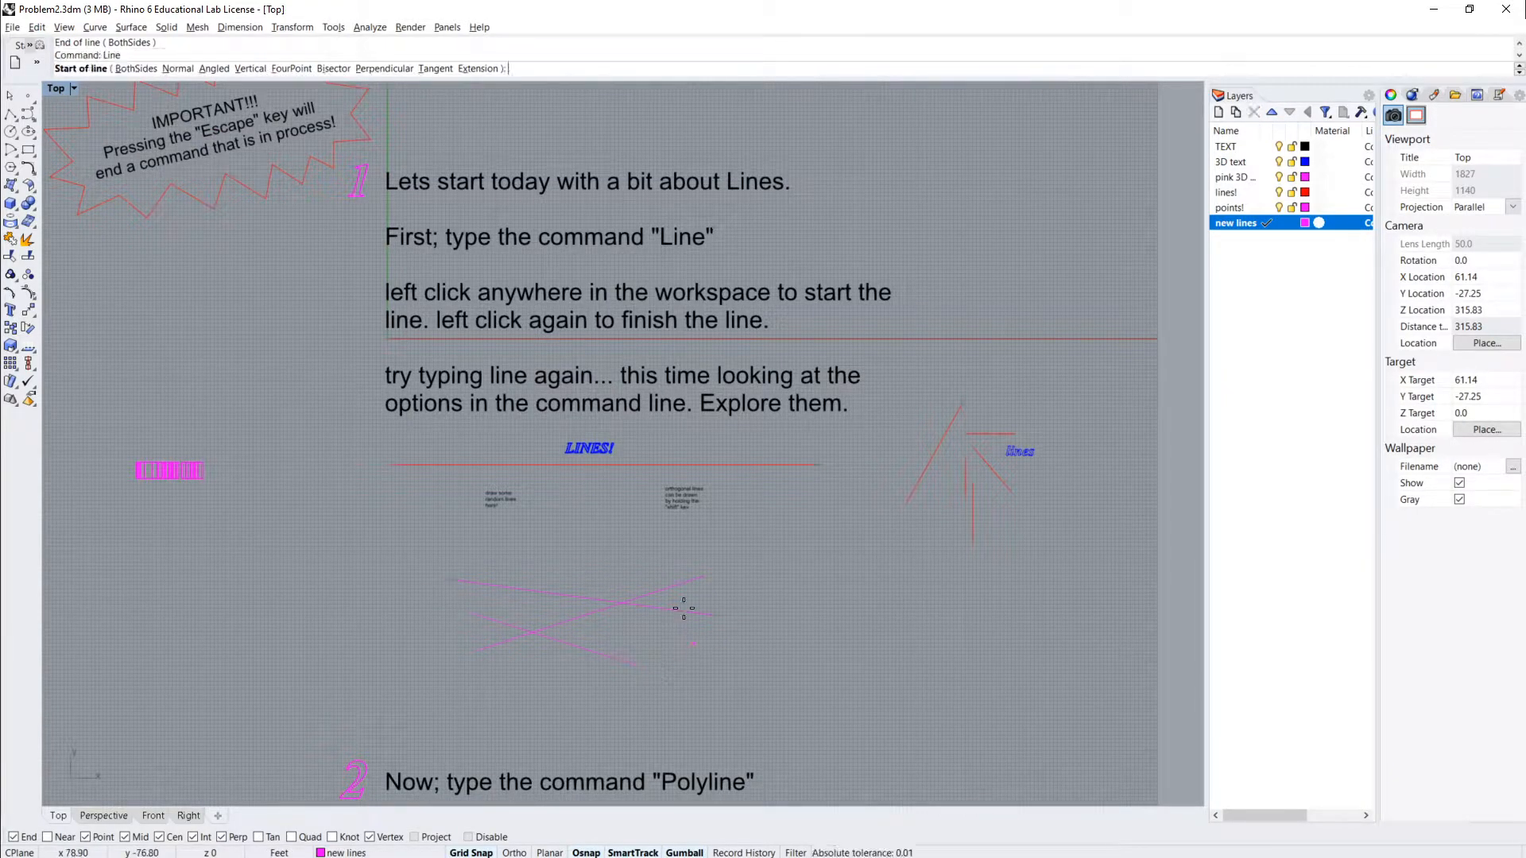
{"action": "scroll", "coordinate": [582, 533], "scroll_direction": "up", "scroll_amount": 3}
{"action": "scroll", "coordinate": [581, 532], "scroll_direction": "up", "scroll_amount": 2}
{"action": "left_click", "coordinate": [583, 536]}
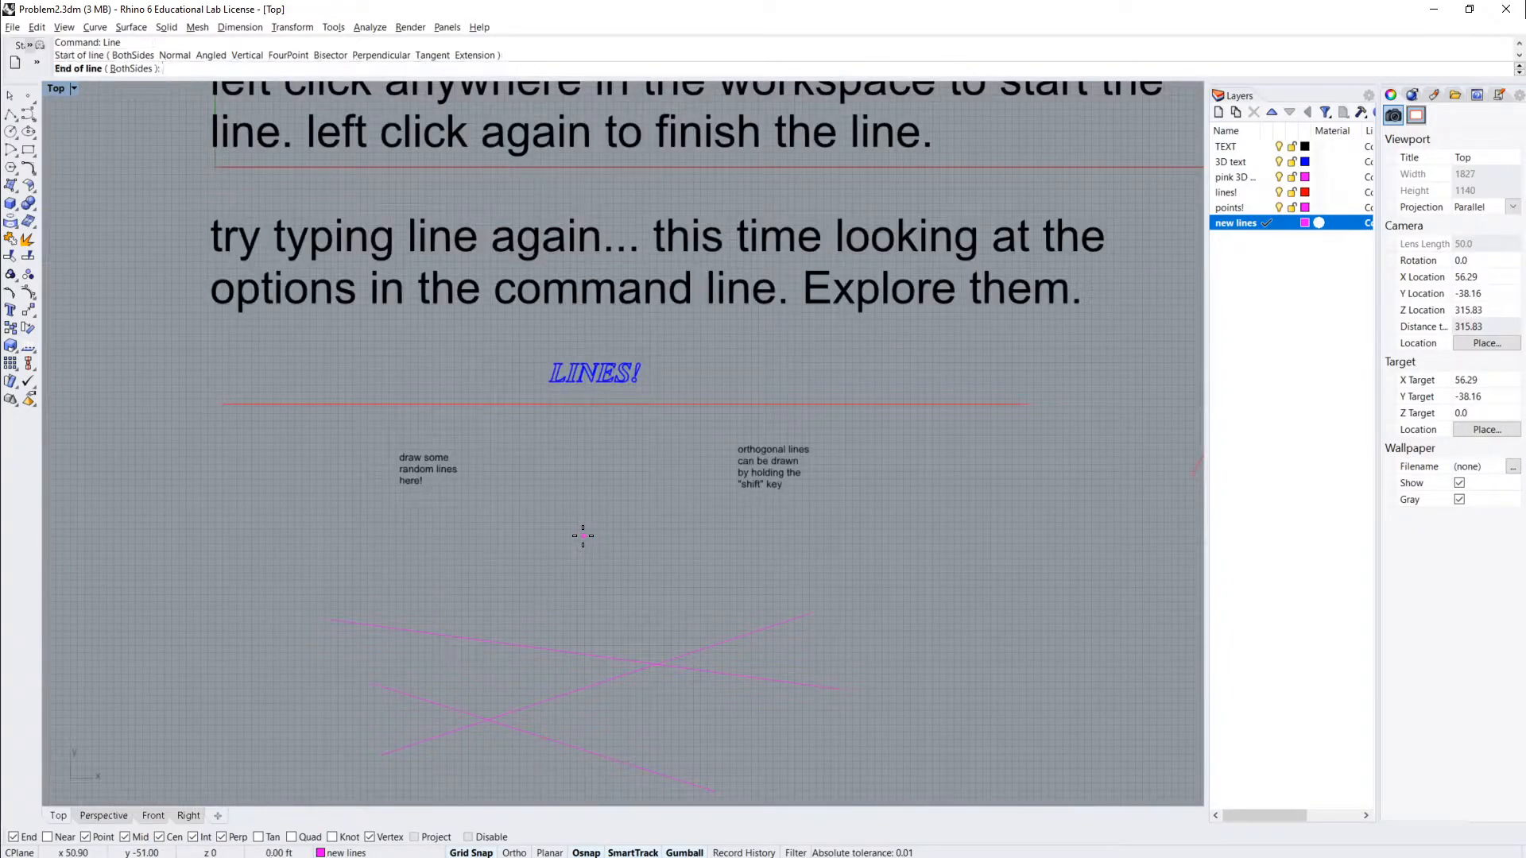
{"action": "left_click", "coordinate": [466, 684]}
{"action": "key", "text": "Return"}
Draw two horizontal lines, one below the other, beside the random lines, constraining each to an orthogonal direction
{"action": "scroll", "coordinate": [894, 680], "scroll_direction": "down", "scroll_amount": 3}
{"action": "right_click_drag", "start_coordinate": [797, 680], "coordinate": [544, 560]}
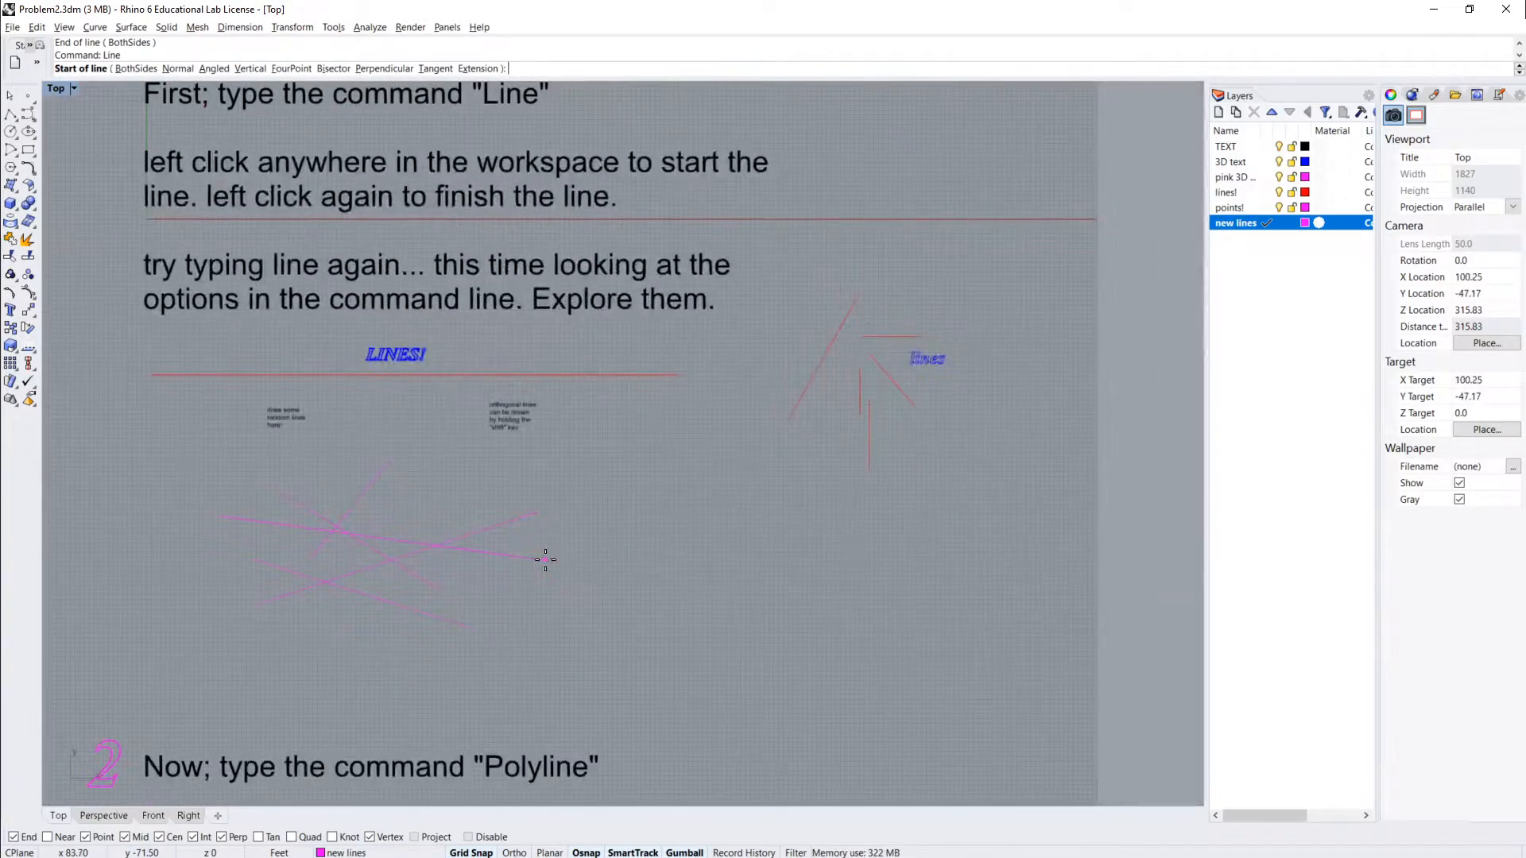
{"action": "left_click", "coordinate": [599, 558]}
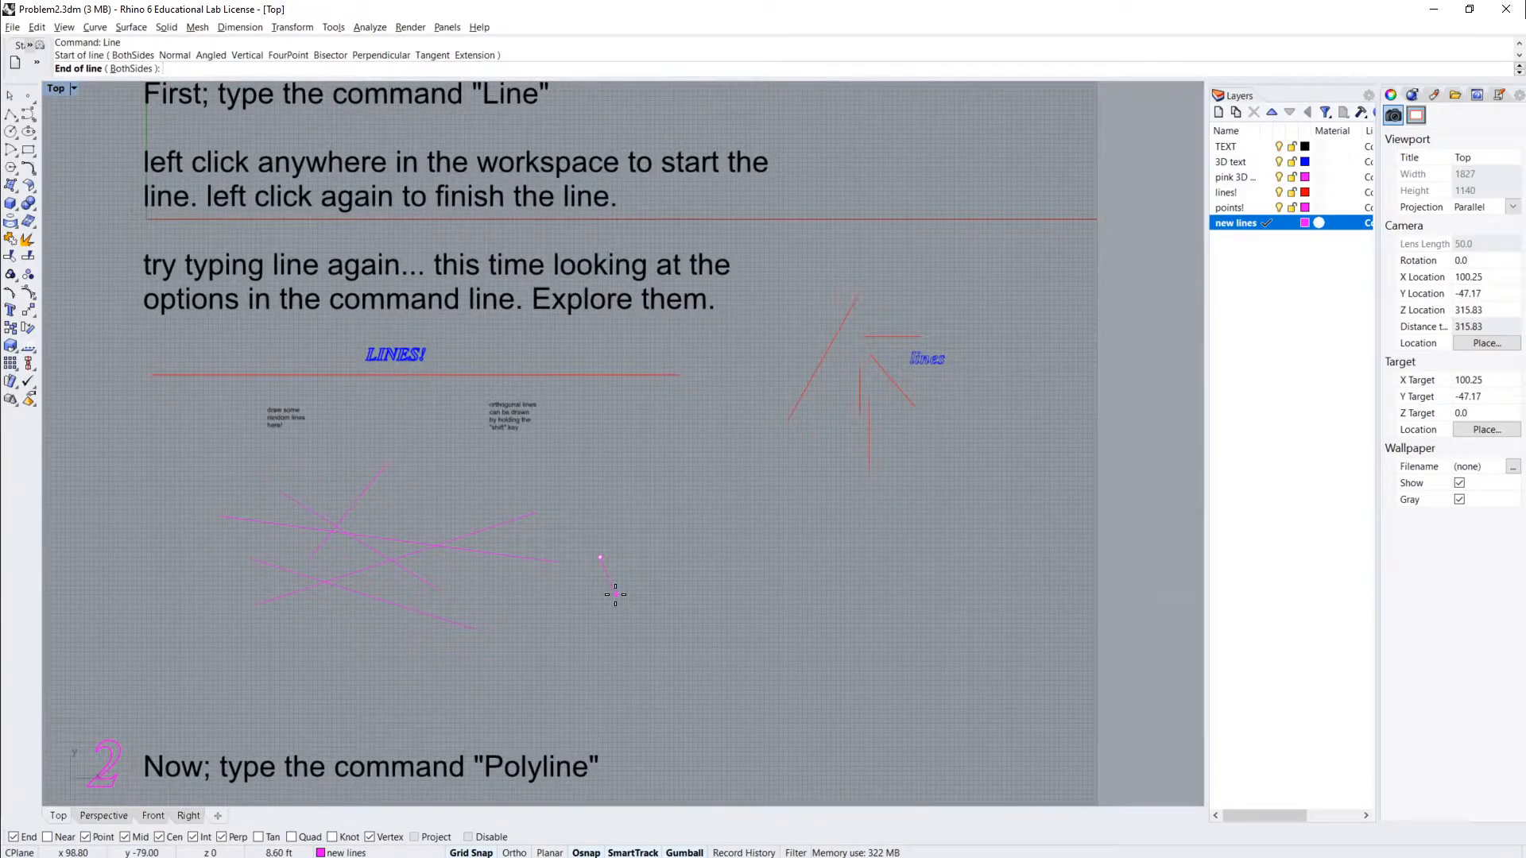
{"action": "key", "text": "shift"}
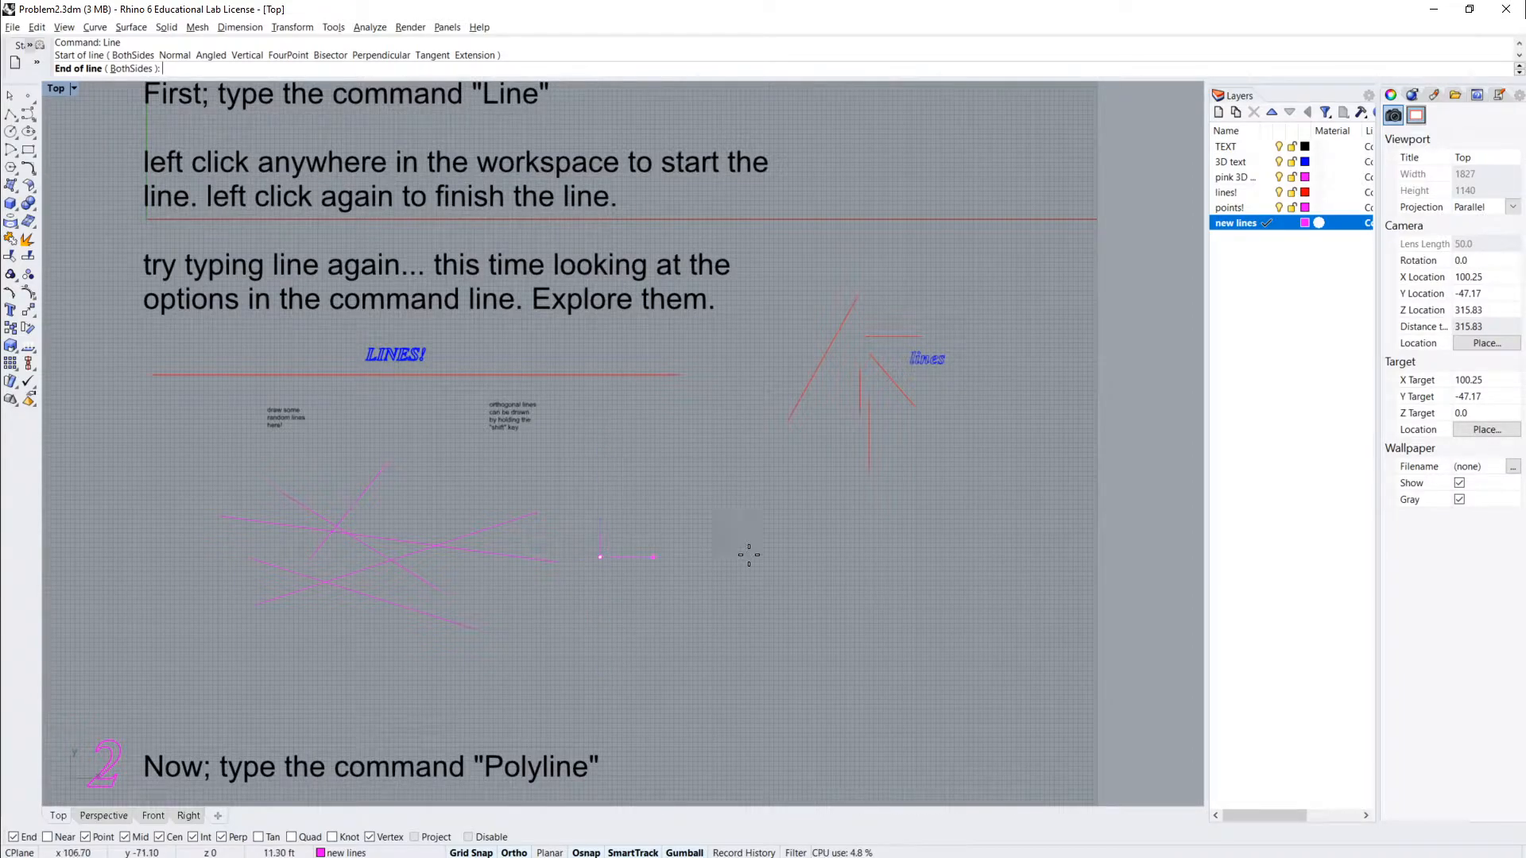
{"action": "left_click", "coordinate": [765, 597], "text": "shift"}
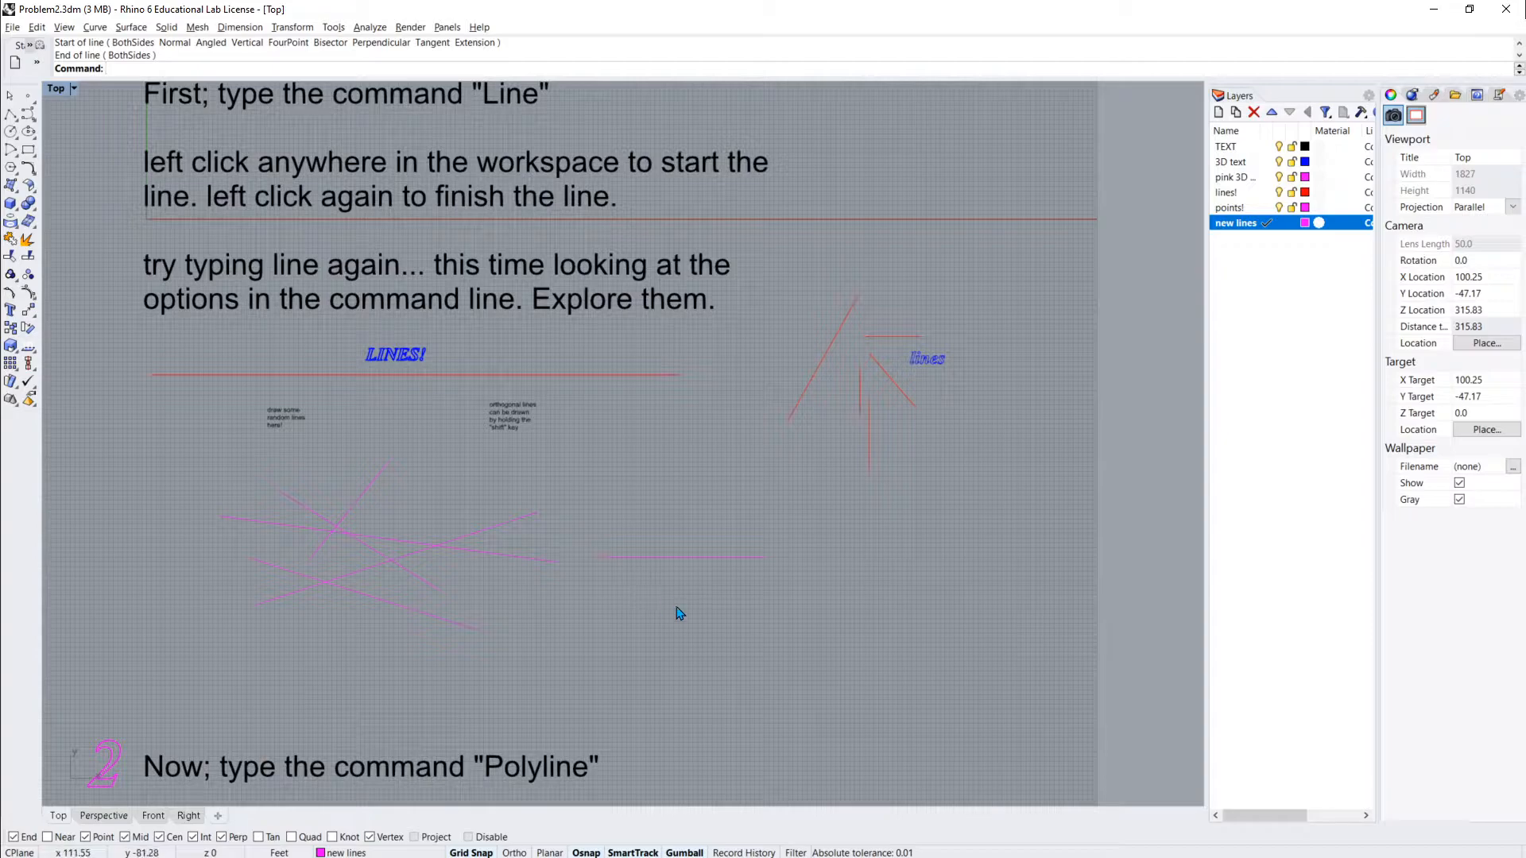
{"action": "key", "text": "Return"}
{"action": "left_click", "coordinate": [592, 602]}
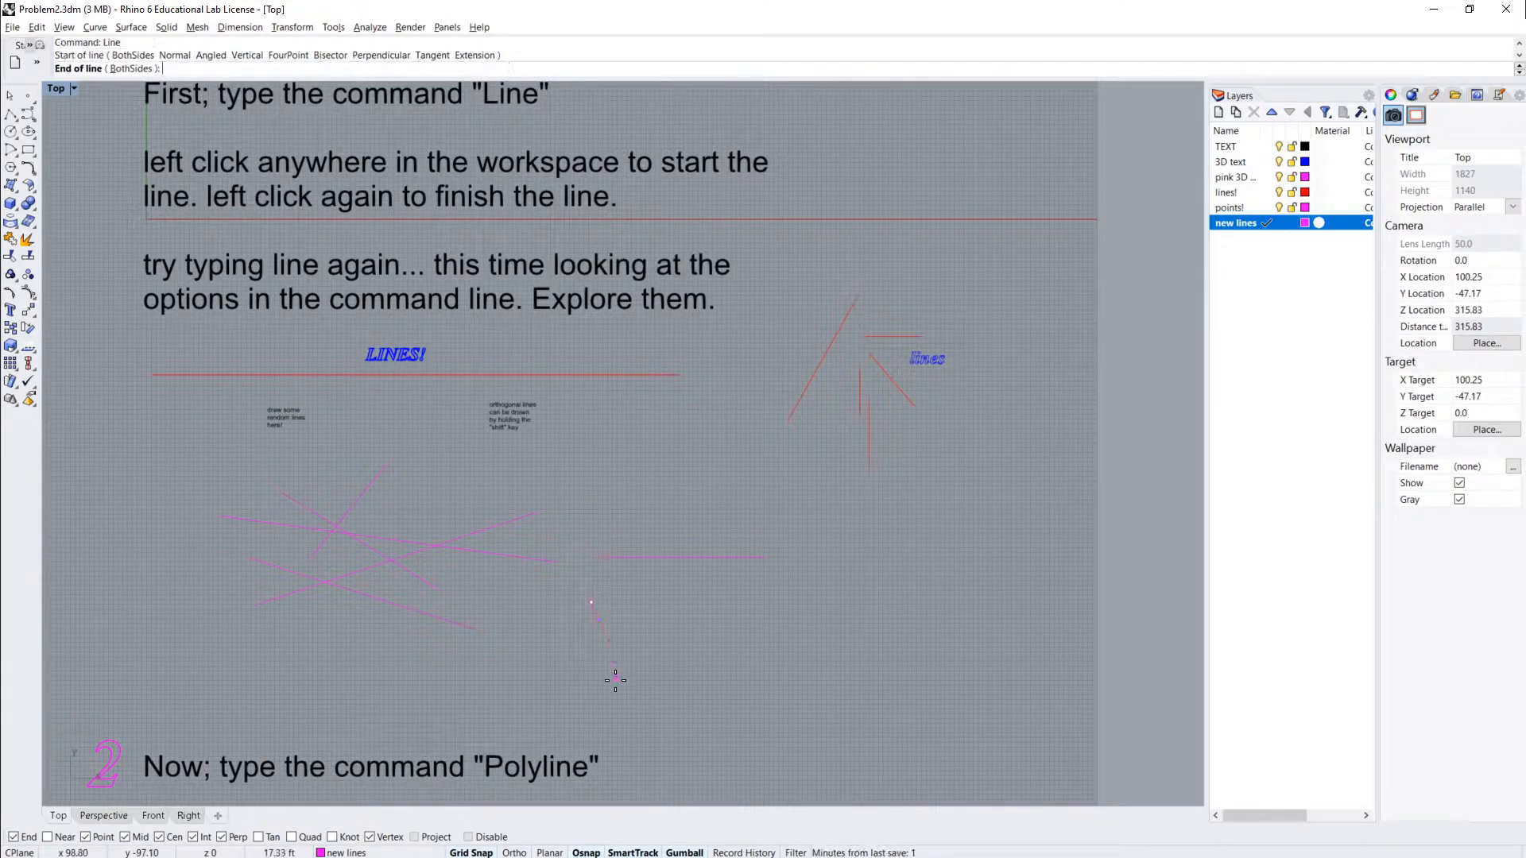
{"action": "key", "text": "shift"}
{"action": "left_click", "coordinate": [811, 642]}
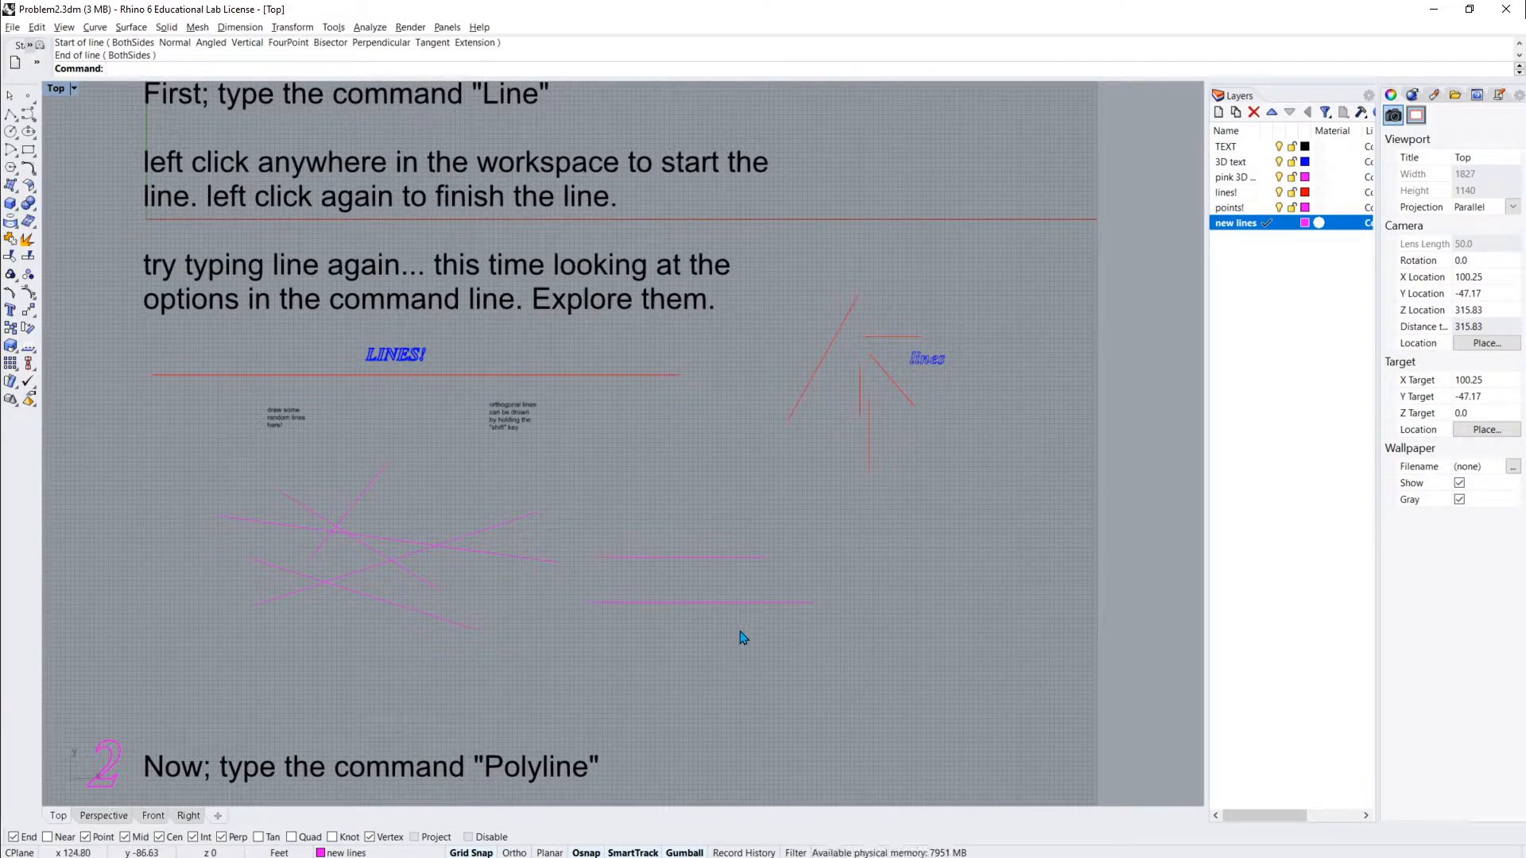
Duplicate the lower horizontal line straight upward with the gumball, placing the copy above the other horizontal line
{"action": "left_click", "coordinate": [677, 594]}
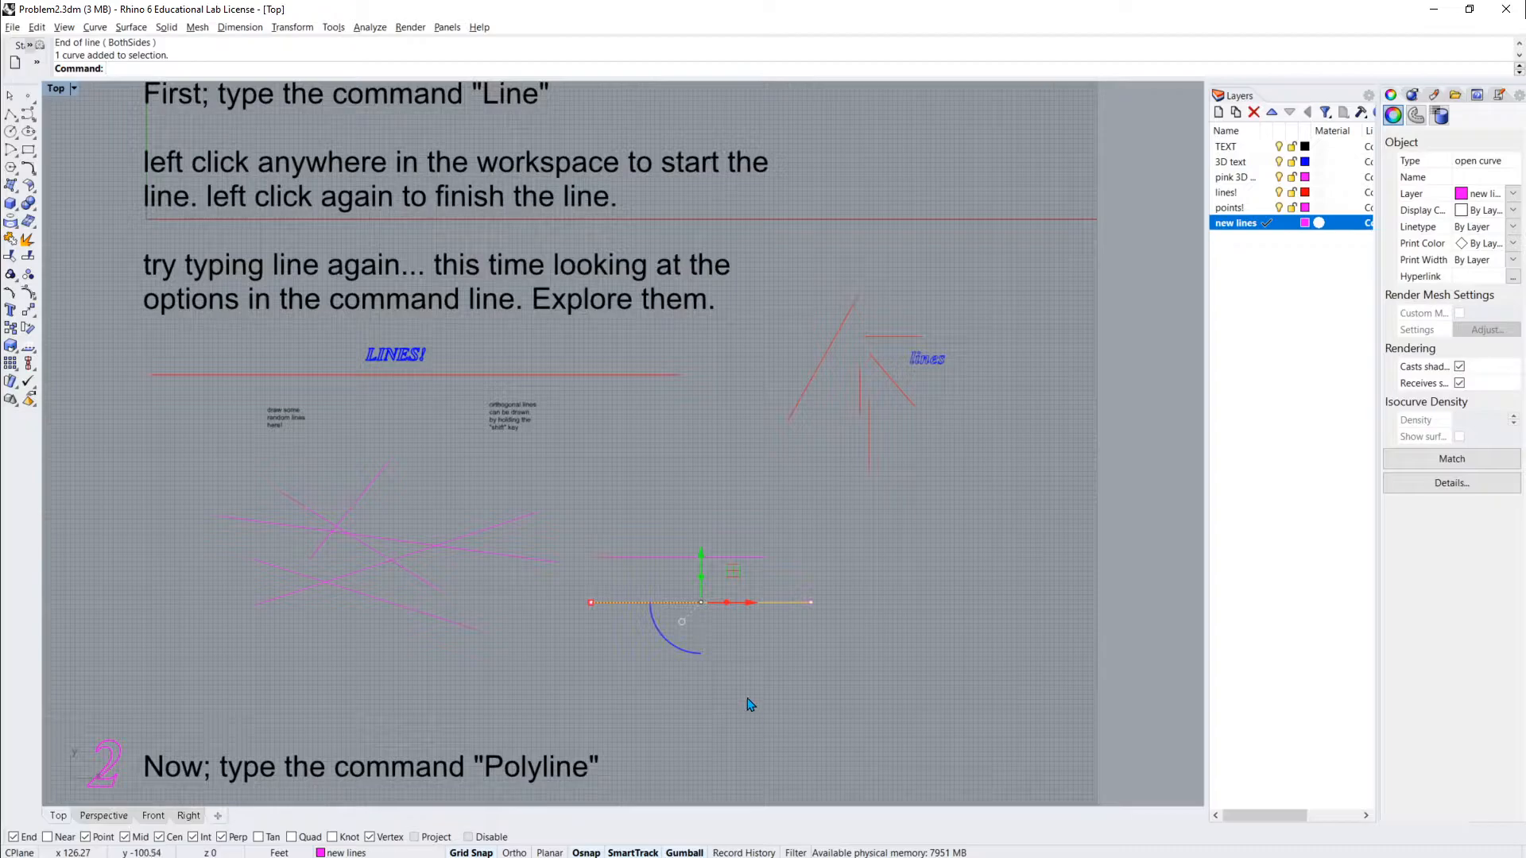
{"action": "left_click", "coordinate": [809, 720]}
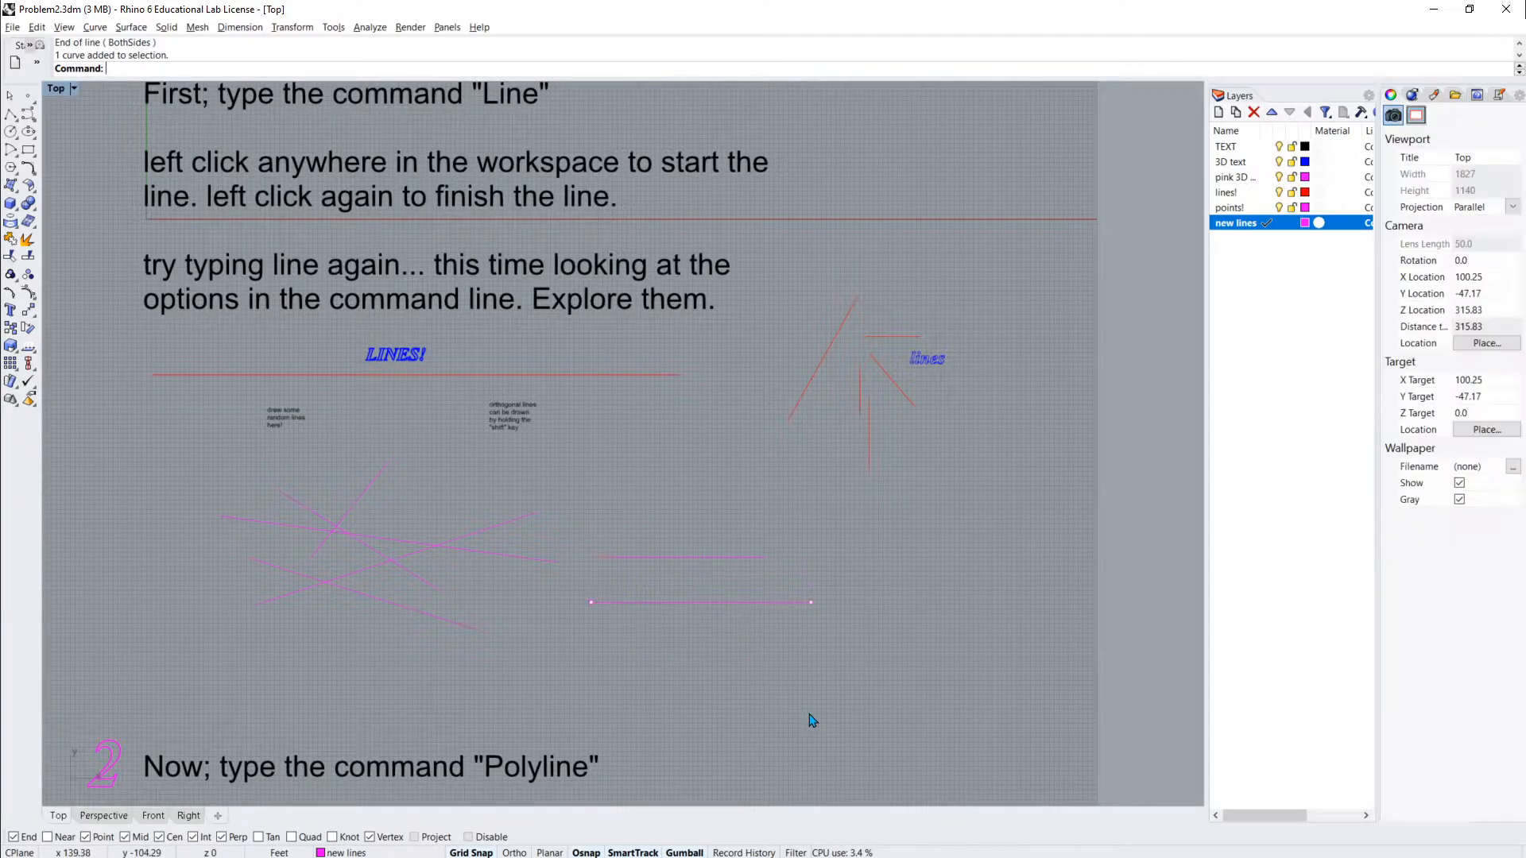
{"action": "left_click", "coordinate": [648, 602]}
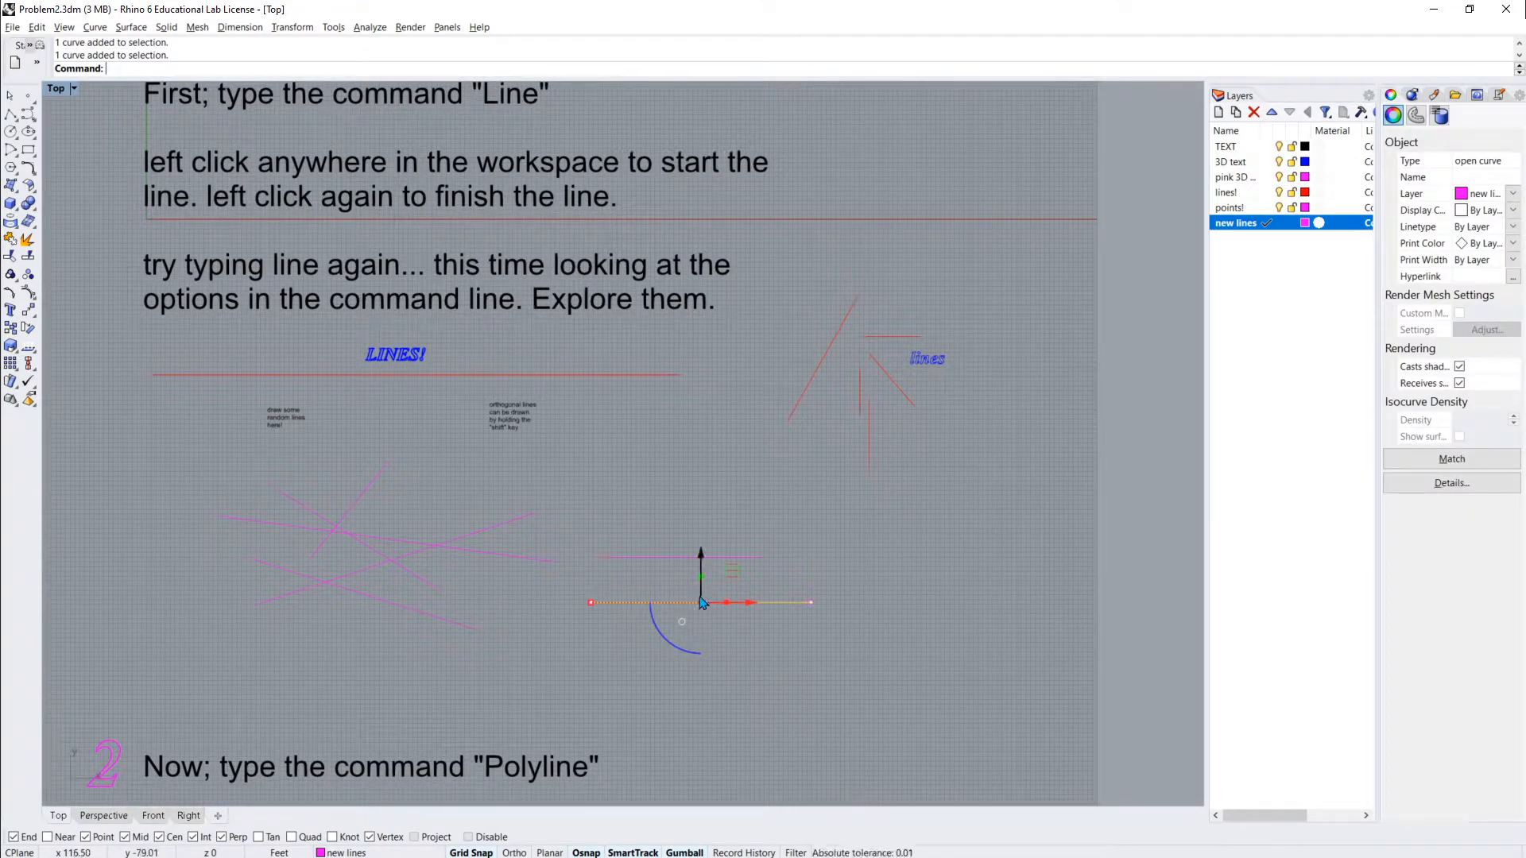
{"action": "left_click_drag", "start_coordinate": [701, 572], "coordinate": [705, 472]}
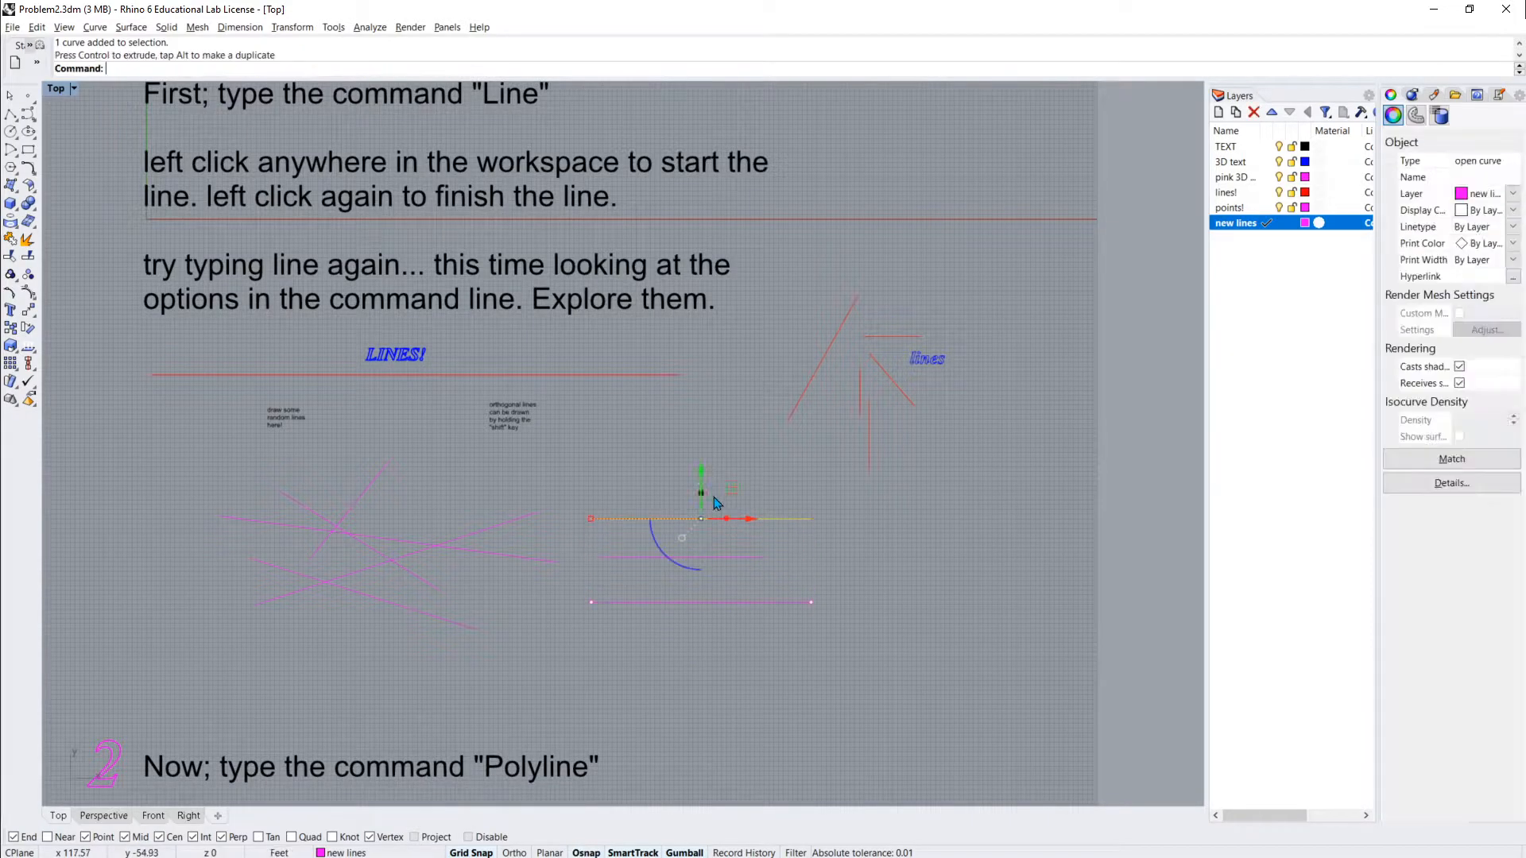
{"action": "left_click", "coordinate": [842, 583]}
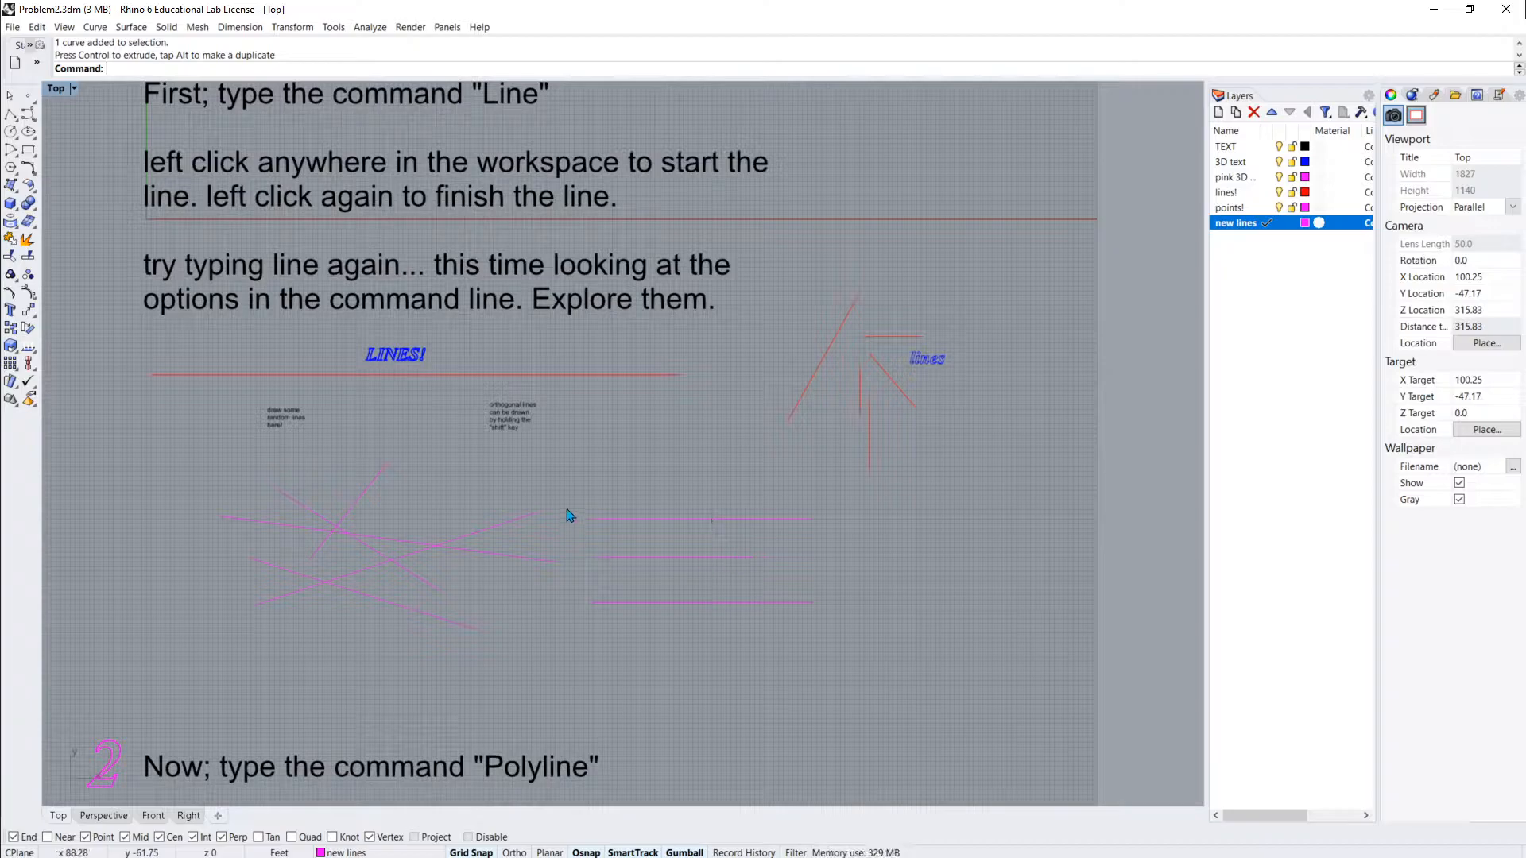
Draw an irregular closed polyline with many vertices between the "POLYLINES!" heading and section 3, ending at its start point
{"action": "right_click_drag", "start_coordinate": [589, 630], "coordinate": [744, 201]}
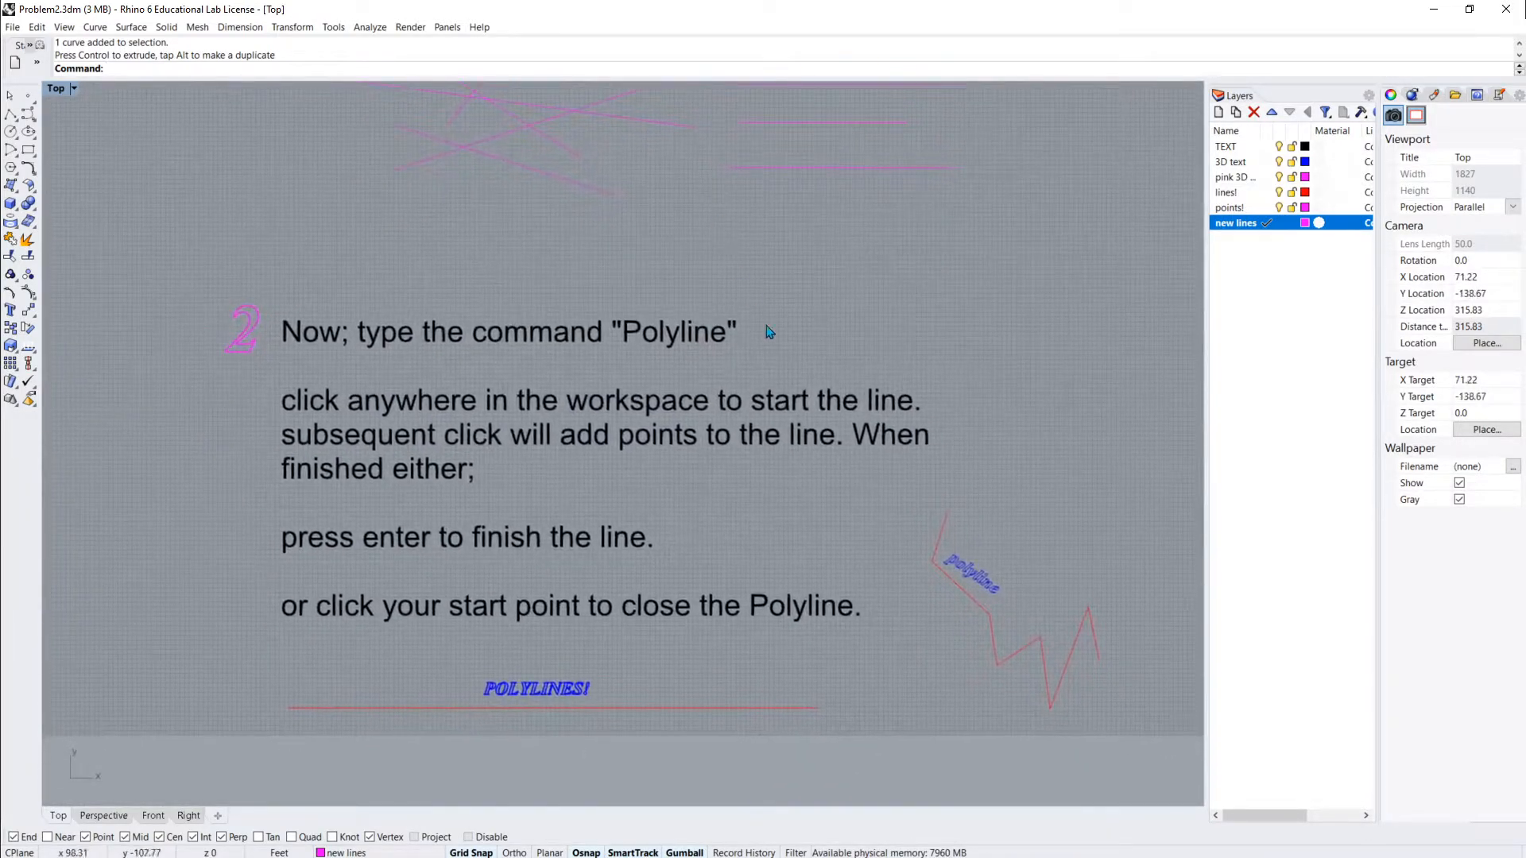
{"action": "type", "text": "Polyline"}
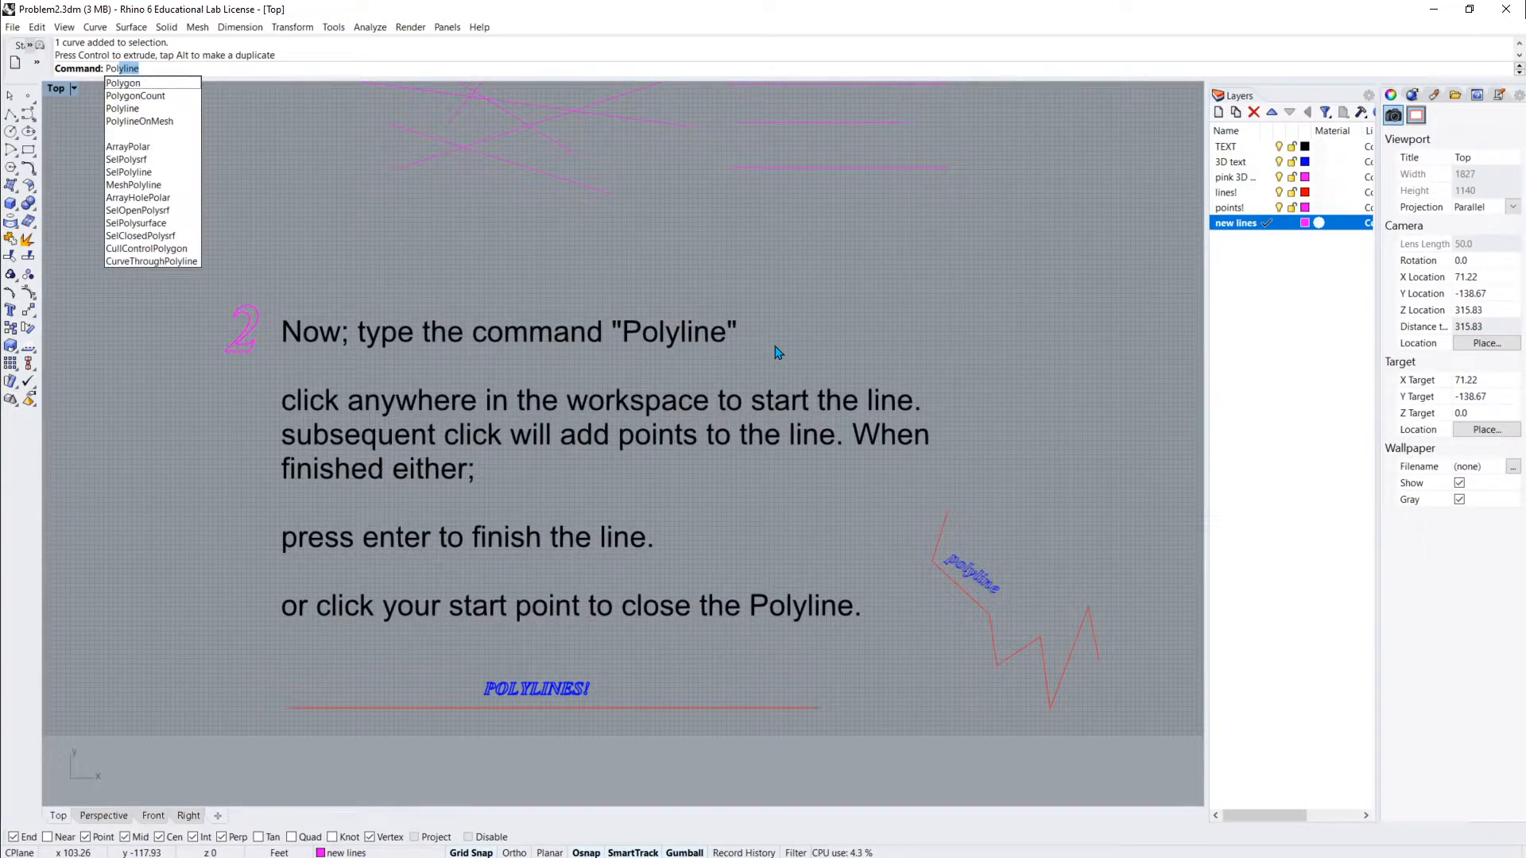
{"action": "key", "text": "Return"}
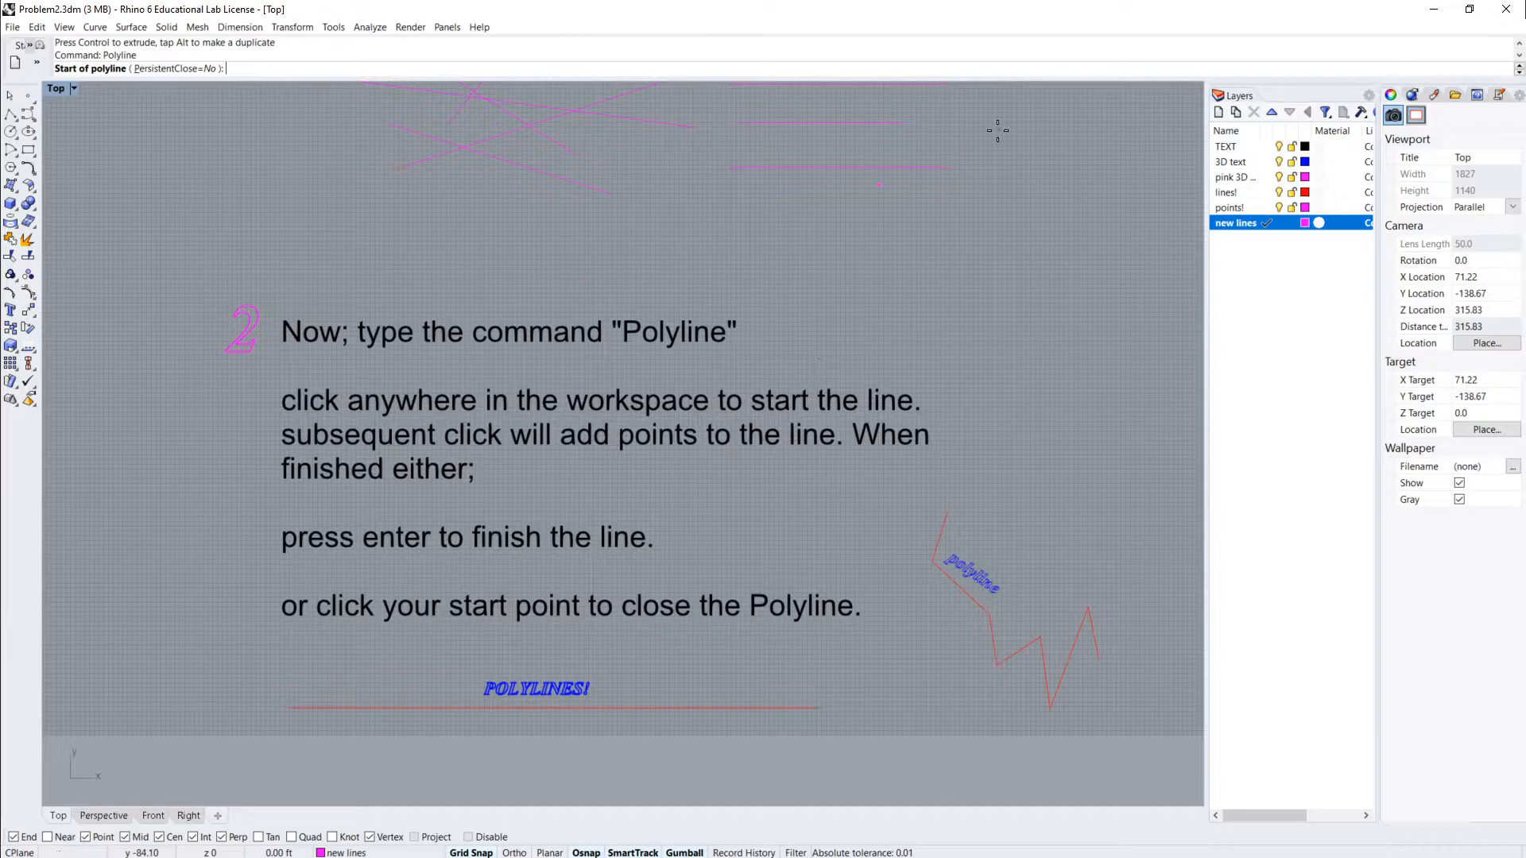
{"action": "scroll", "coordinate": [655, 560], "scroll_direction": "down", "scroll_amount": 2}
{"action": "right_click_drag", "start_coordinate": [658, 560], "coordinate": [567, 320]}
{"action": "left_click", "coordinate": [531, 509]}
{"action": "left_click", "coordinate": [447, 583]}
{"action": "left_click", "coordinate": [340, 528]}
{"action": "left_click", "coordinate": [248, 511]}
{"action": "left_click", "coordinate": [227, 584]}
{"action": "left_click", "coordinate": [314, 620]}
{"action": "left_click", "coordinate": [421, 644]}
{"action": "left_click", "coordinate": [499, 674]}
{"action": "left_click", "coordinate": [561, 613]}
{"action": "left_click", "coordinate": [673, 627]}
{"action": "left_click", "coordinate": [833, 656]}
{"action": "left_click", "coordinate": [848, 584]}
{"action": "left_click", "coordinate": [738, 540]}
{"action": "left_click", "coordinate": [668, 563]}
{"action": "left_click", "coordinate": [747, 524]}
{"action": "left_click", "coordinate": [812, 547]}
{"action": "left_click", "coordinate": [771, 614]}
{"action": "left_click", "coordinate": [632, 599]}
{"action": "left_click", "coordinate": [531, 510]}
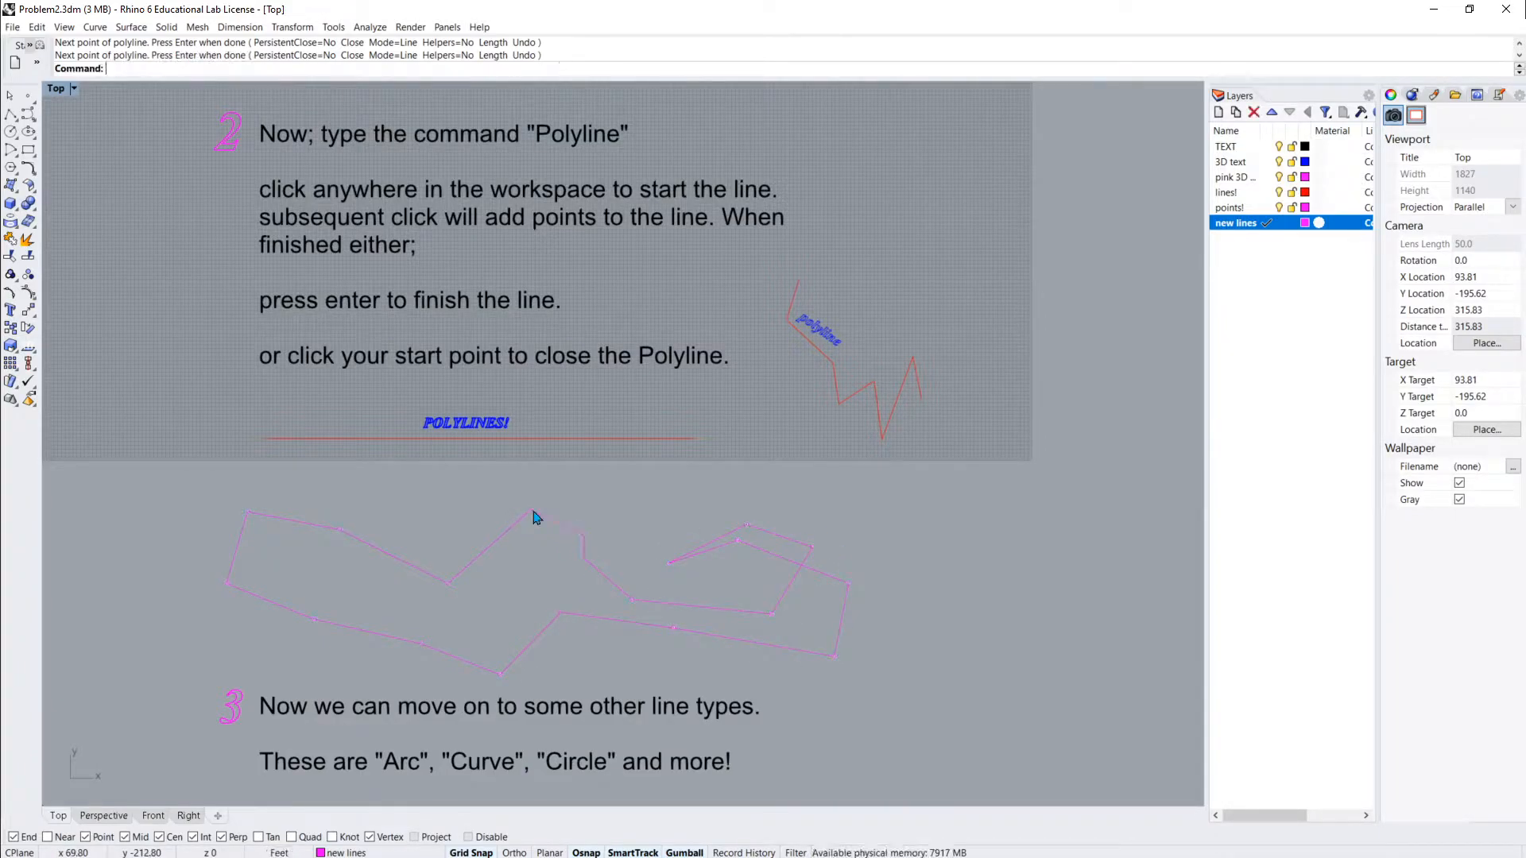
Draw a circle by its diameter below the section 3 text, to the right of the sample curves, and delete it
{"action": "scroll", "coordinate": [651, 503], "scroll_direction": "down", "scroll_amount": 2}
{"action": "right_click_drag", "start_coordinate": [644, 560], "coordinate": [620, 333]}
{"action": "right_click_drag", "start_coordinate": [633, 535], "coordinate": [689, 477]}
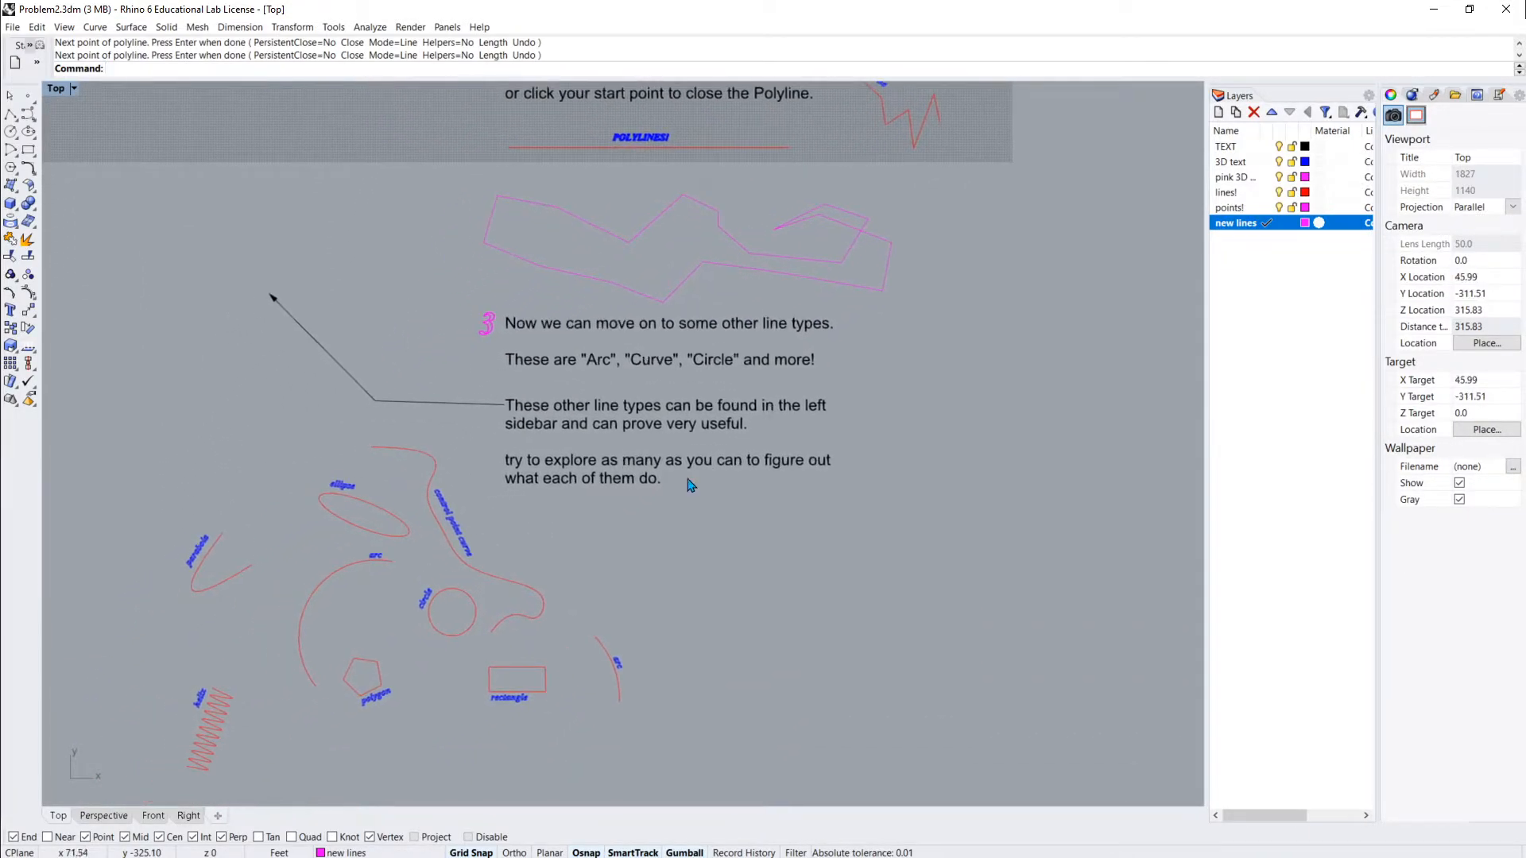
{"action": "left_click", "coordinate": [12, 135]}
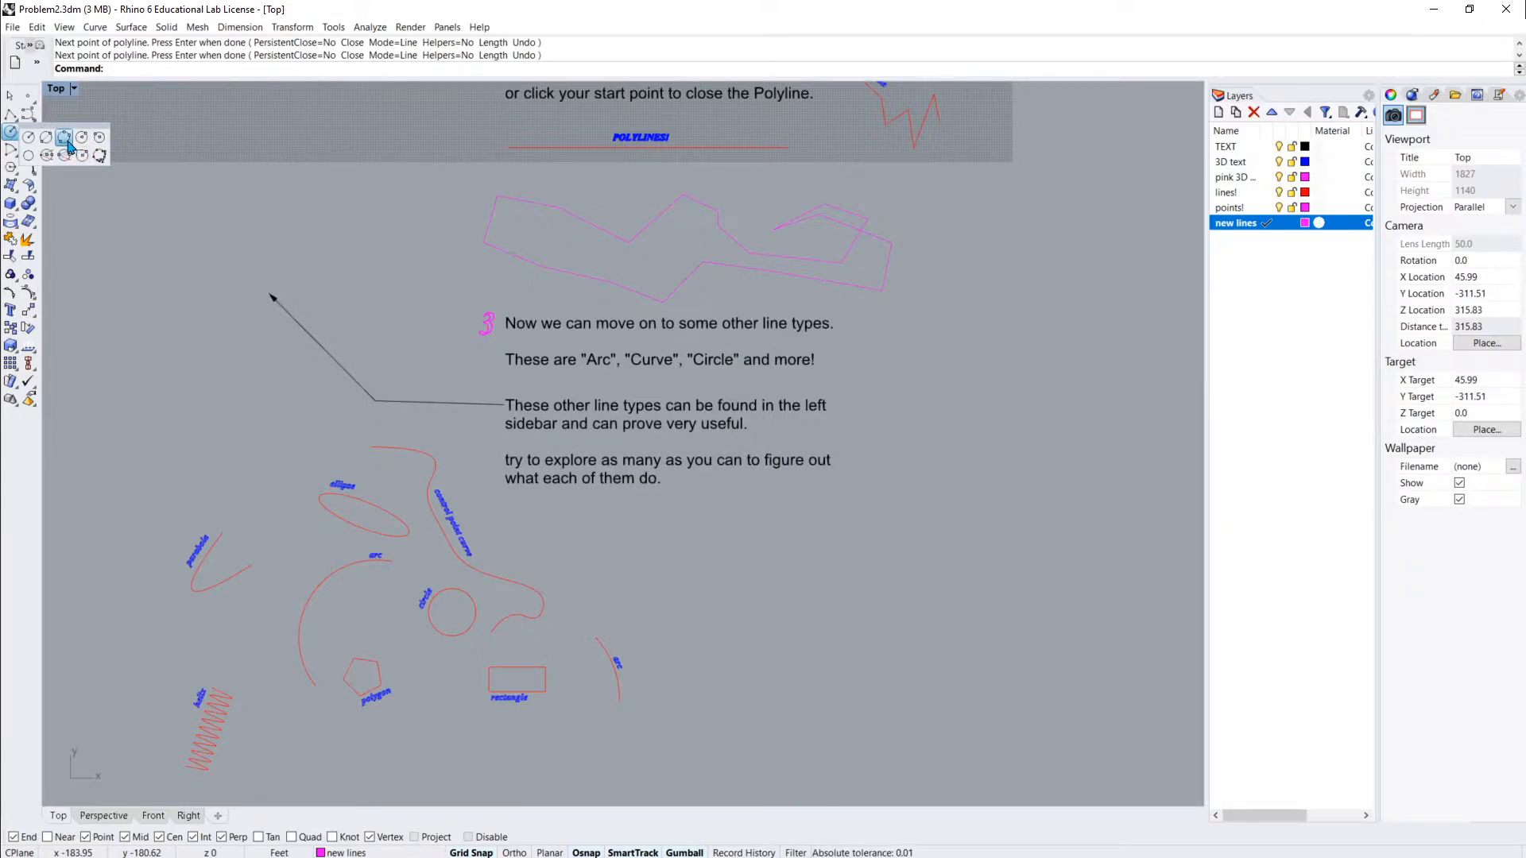
{"action": "left_click", "coordinate": [46, 143]}
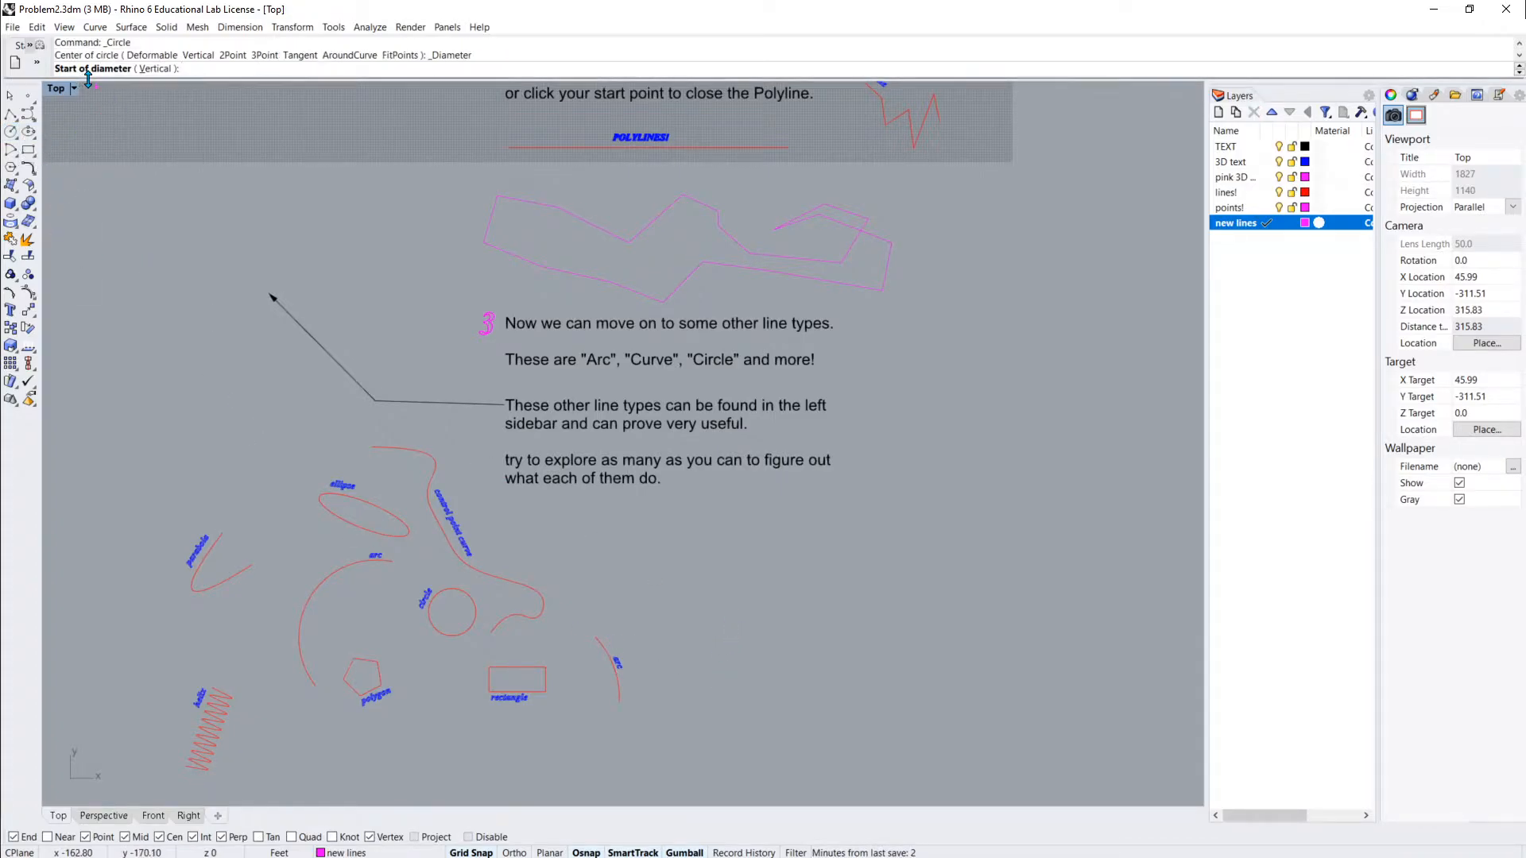
{"action": "left_click", "coordinate": [716, 648]}
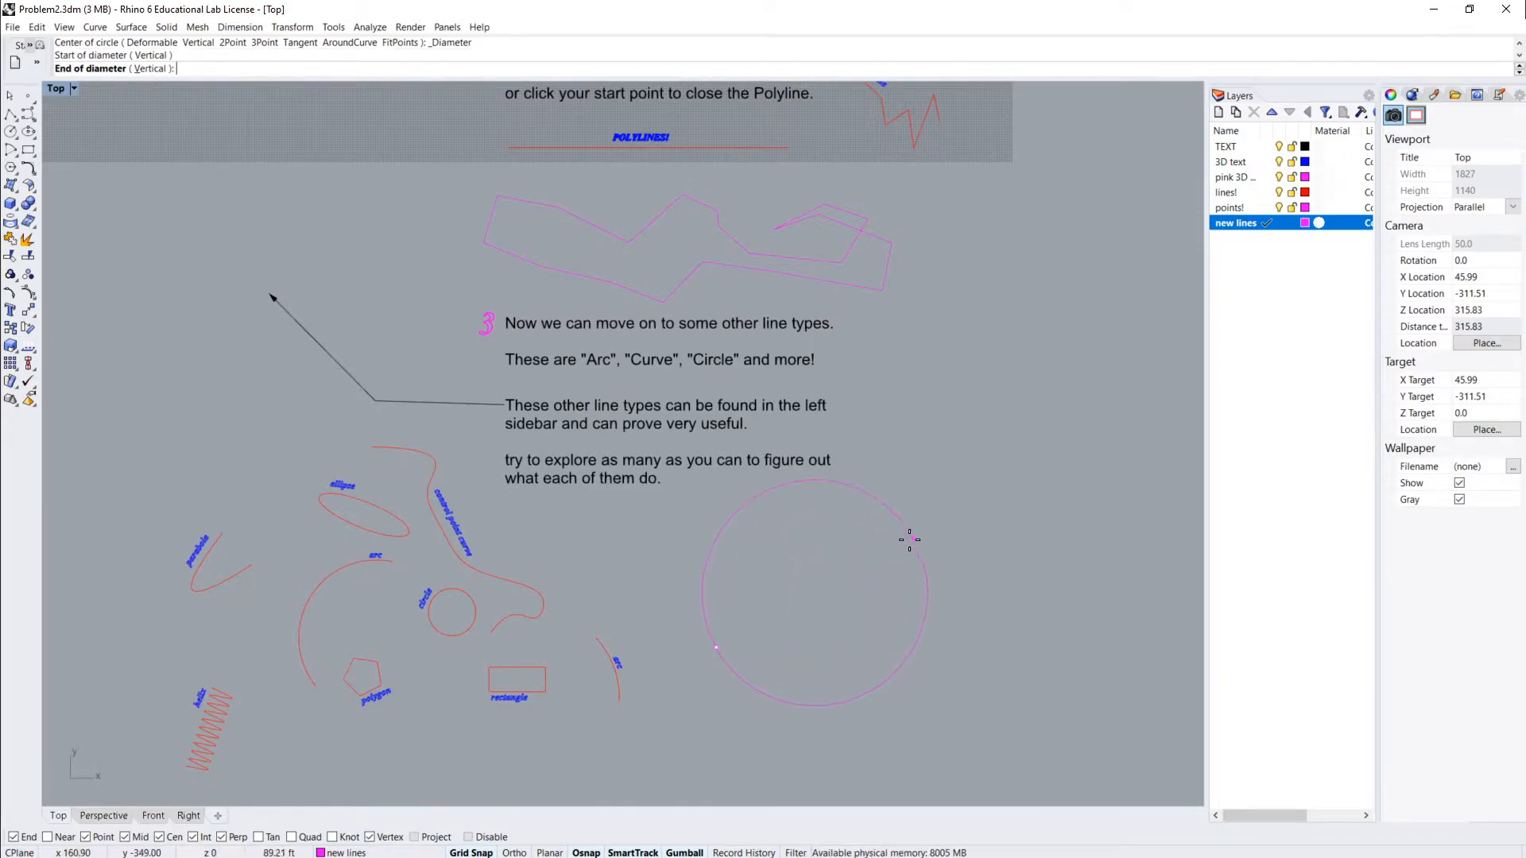
{"action": "left_click", "coordinate": [898, 550]}
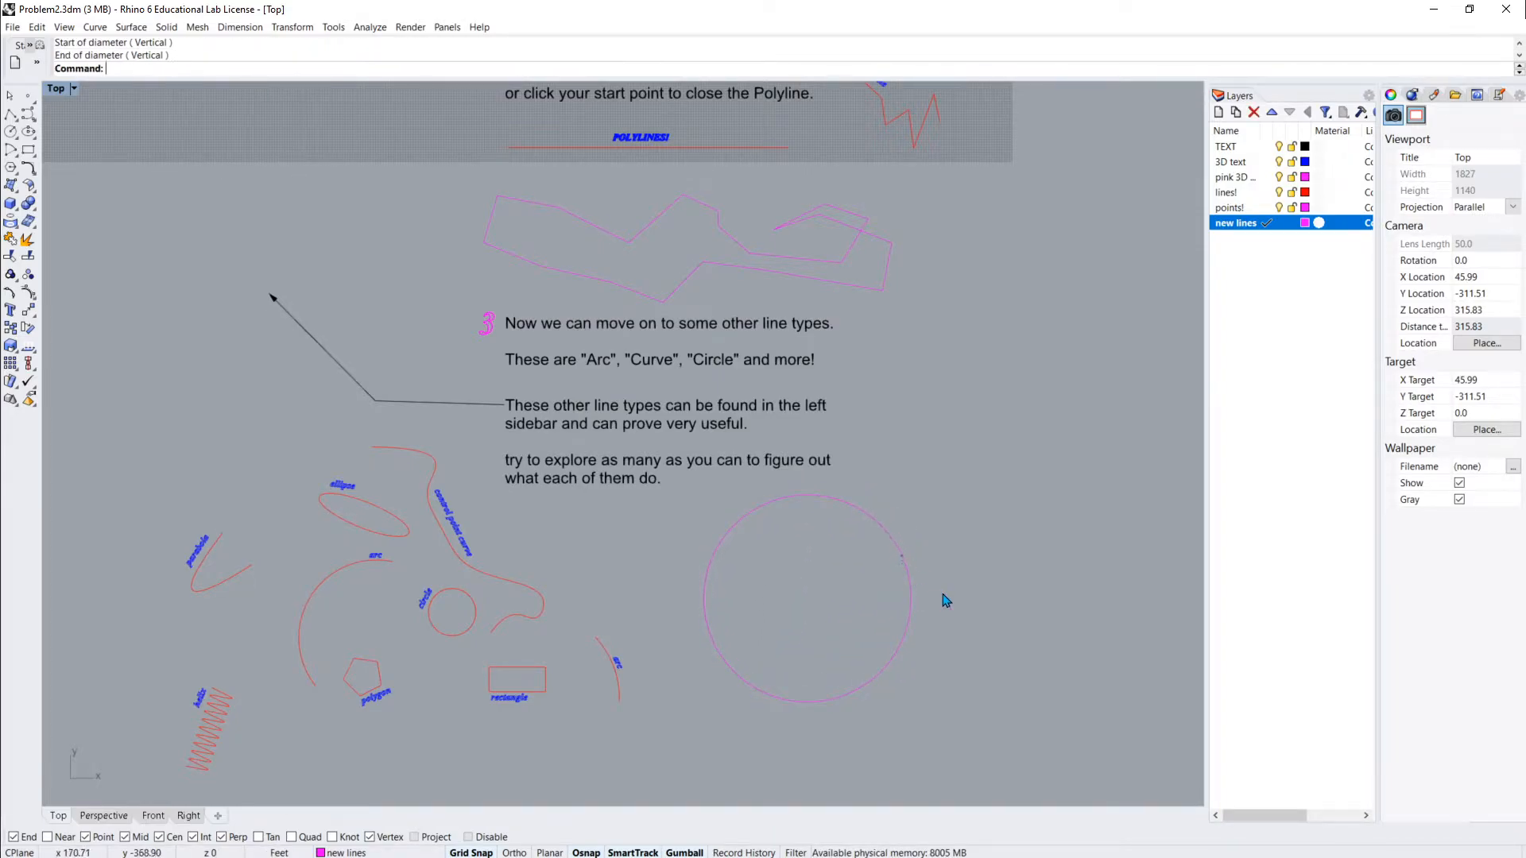
{"action": "left_click", "coordinate": [907, 599]}
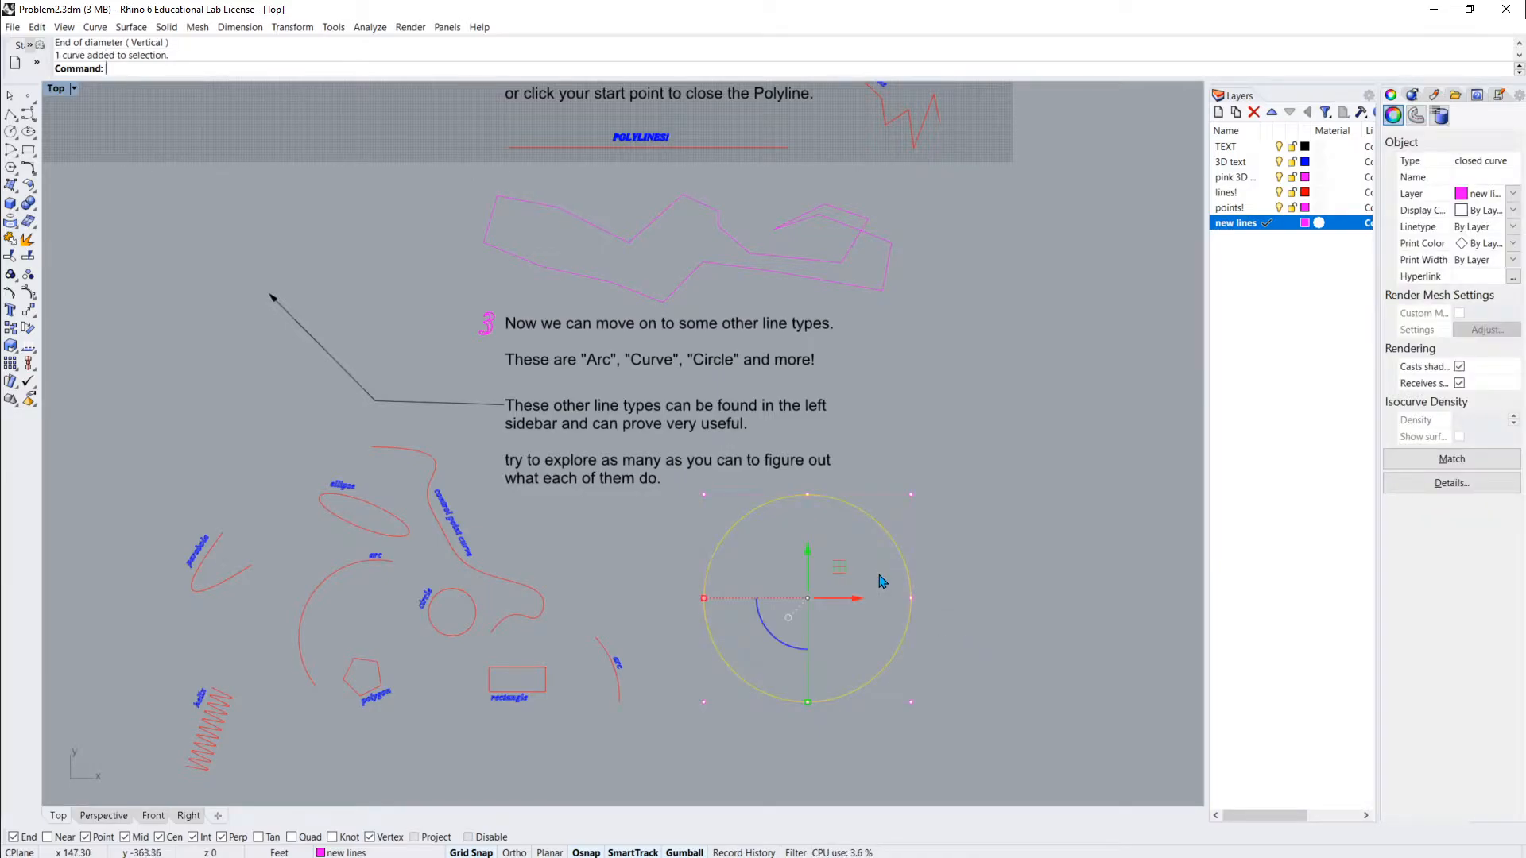
{"action": "key", "text": "Delete"}
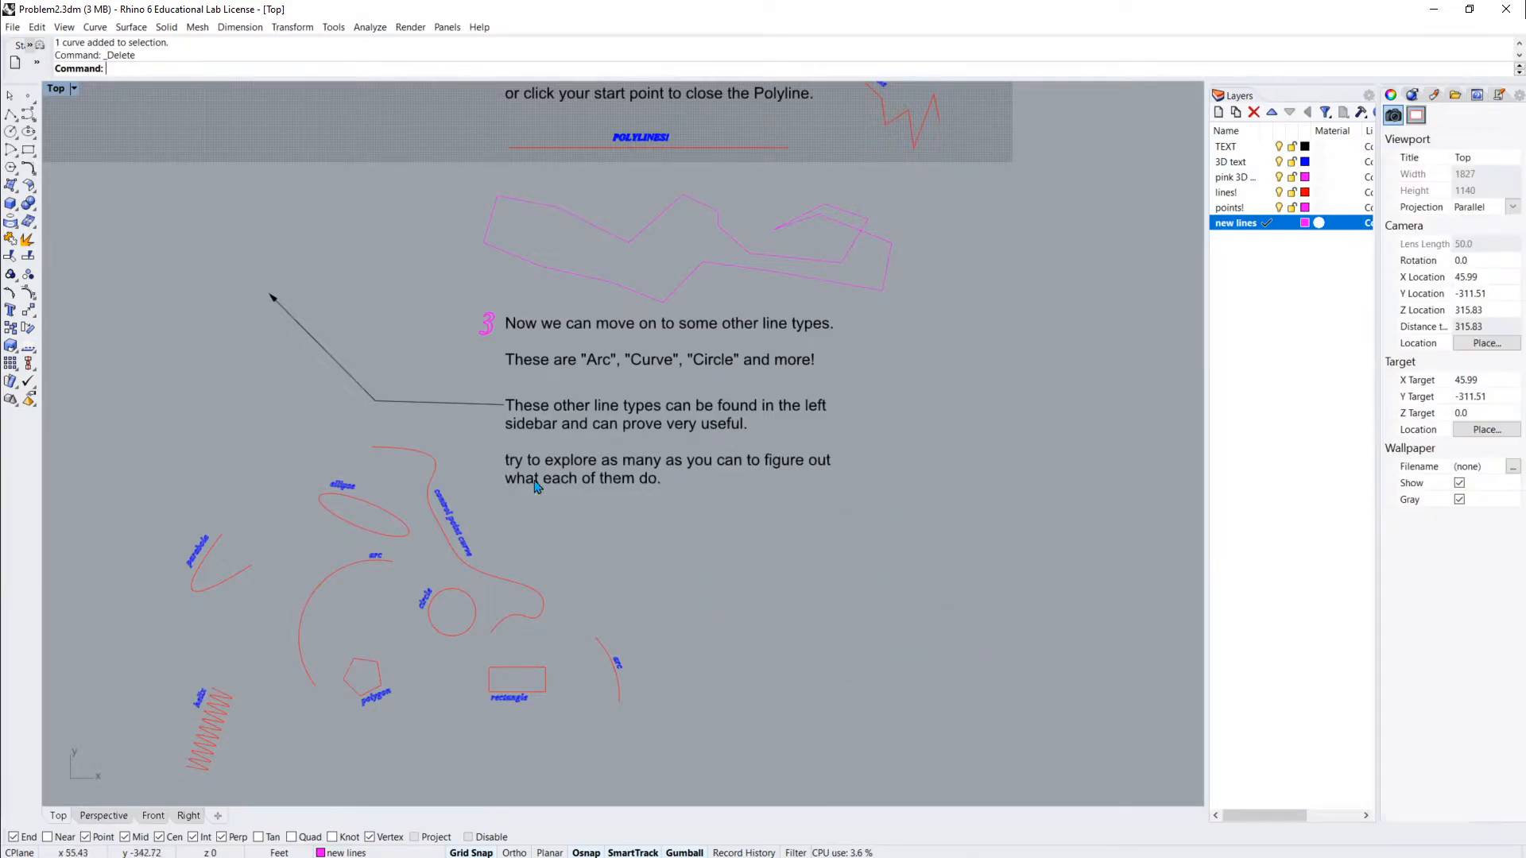
Draw a large circle through three points to the right of the sample curves, and delete it
{"action": "left_click", "coordinate": [10, 133]}
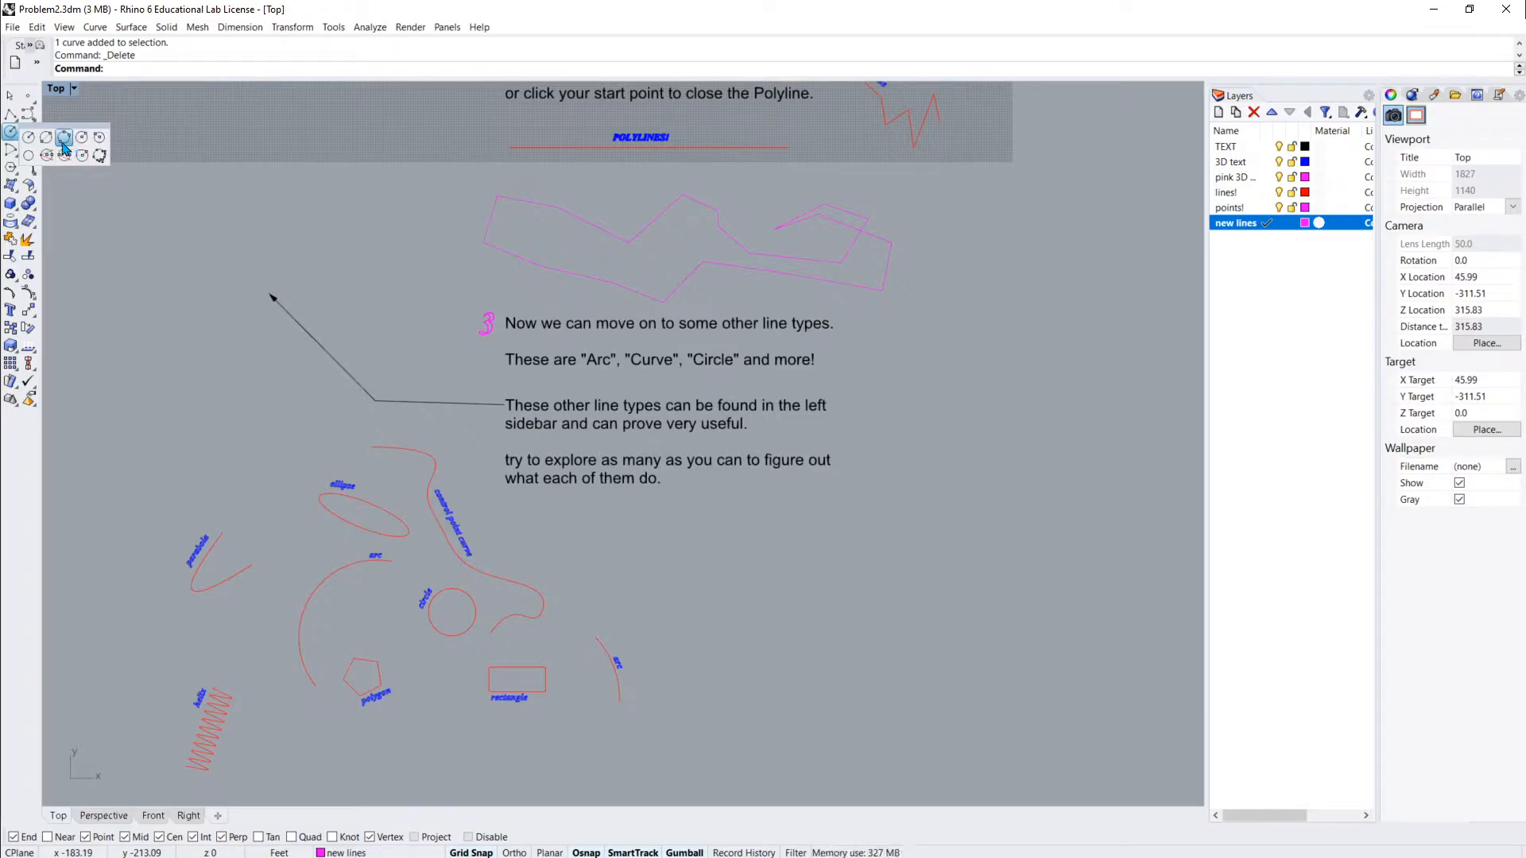
{"action": "left_click", "coordinate": [63, 138]}
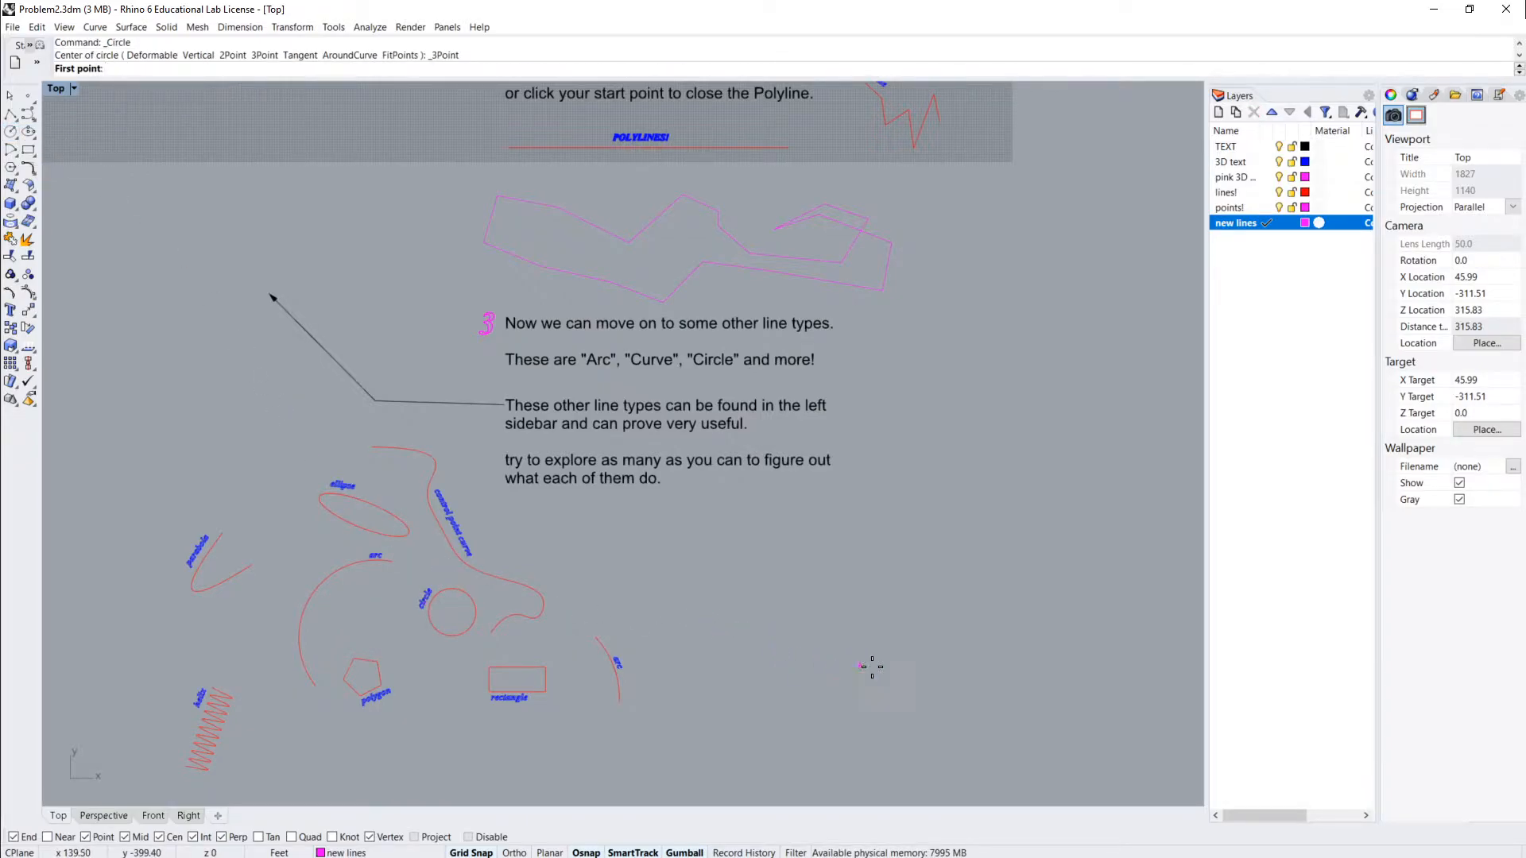
{"action": "left_click", "coordinate": [900, 662]}
{"action": "left_click", "coordinate": [824, 718]}
{"action": "left_click", "coordinate": [699, 592]}
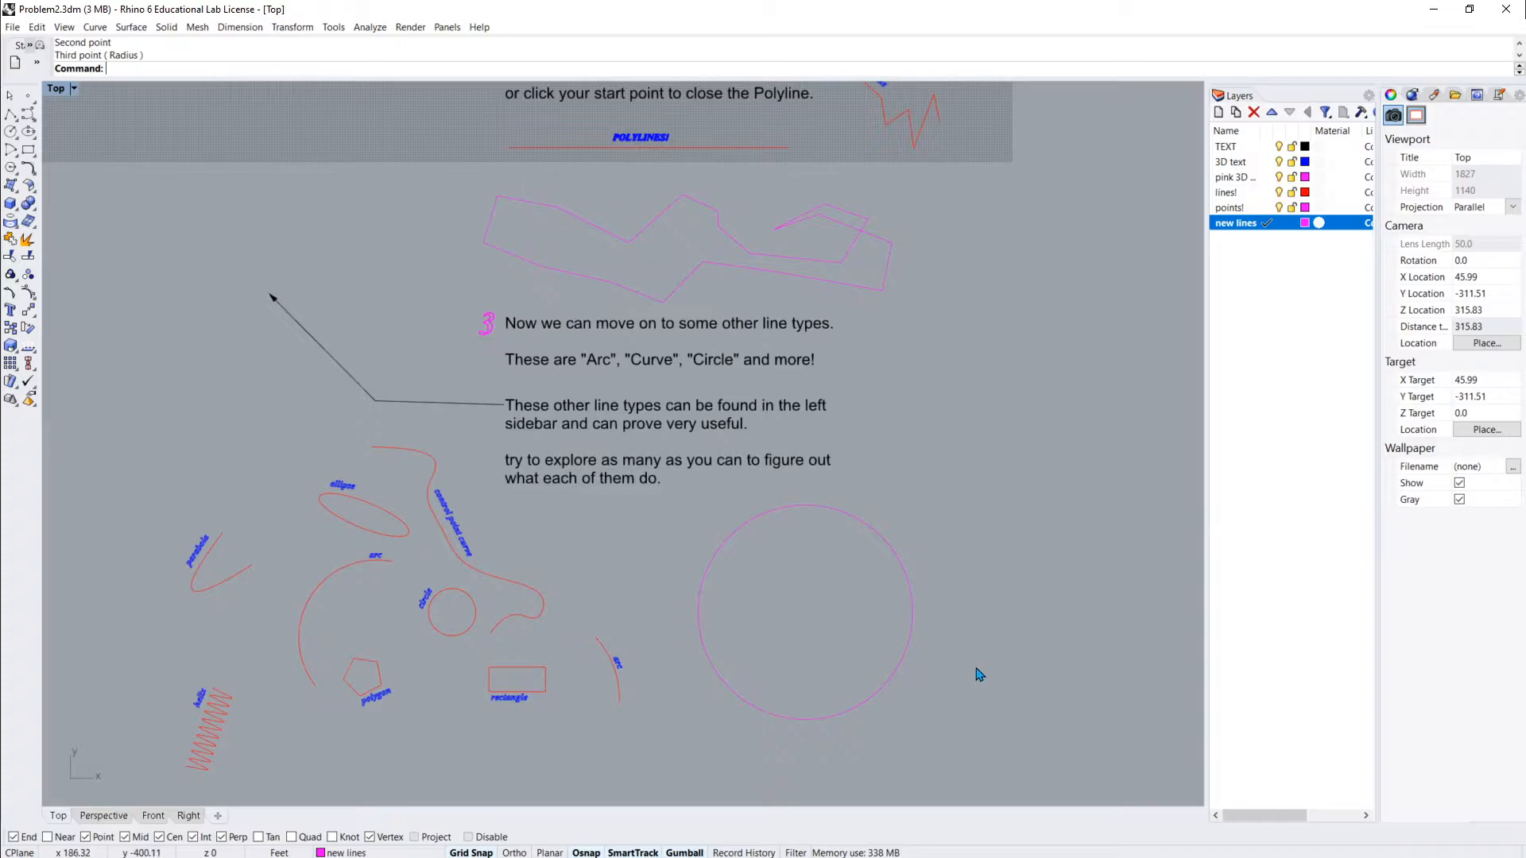
{"action": "left_click", "coordinate": [910, 635]}
{"action": "key", "text": "Delete"}
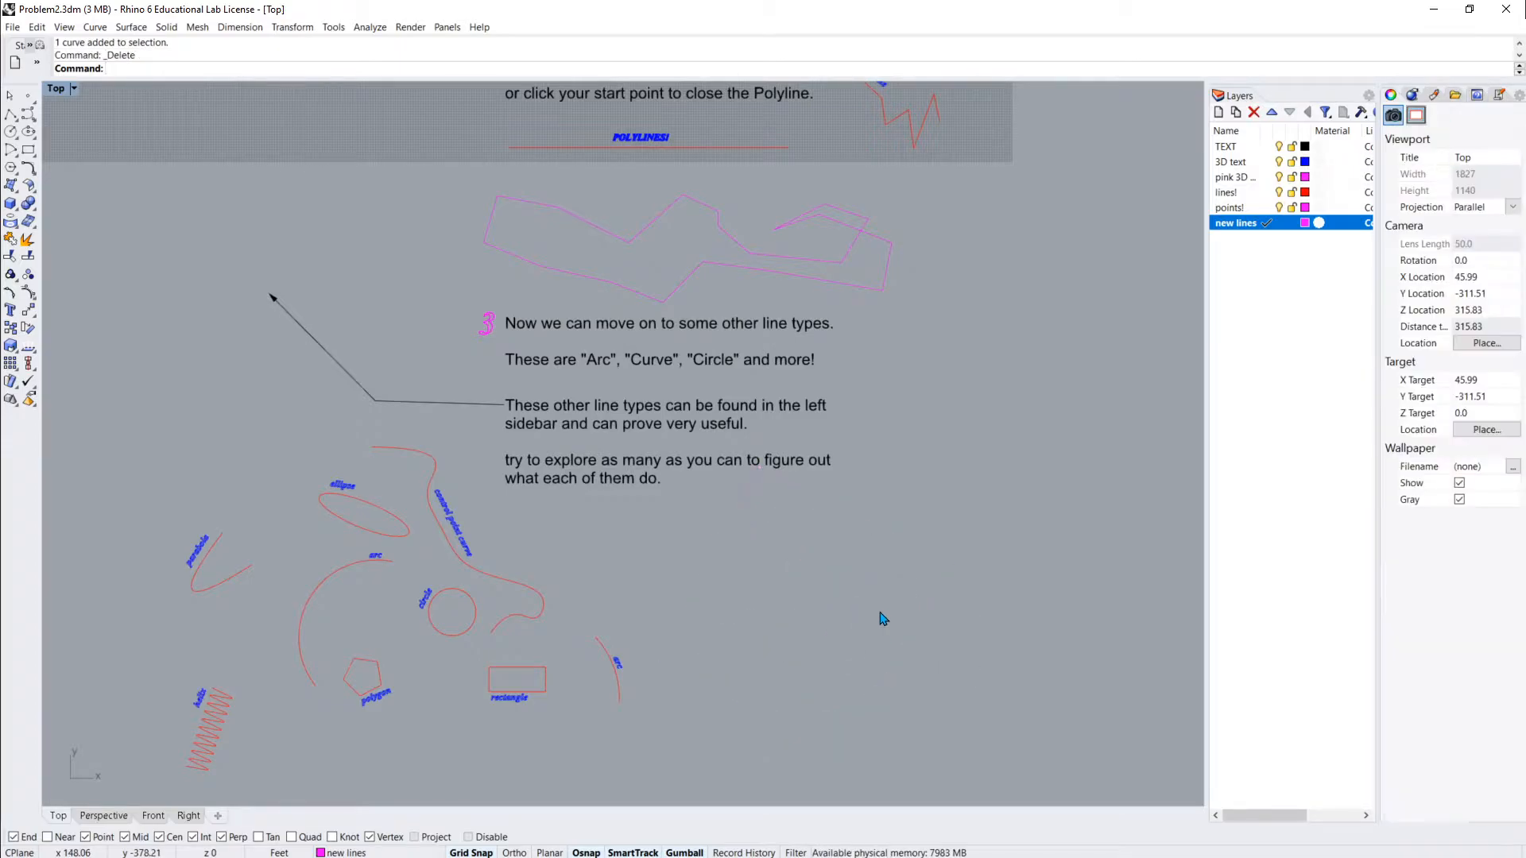
{"action": "right_click_drag", "start_coordinate": [562, 631], "coordinate": [510, 603]}
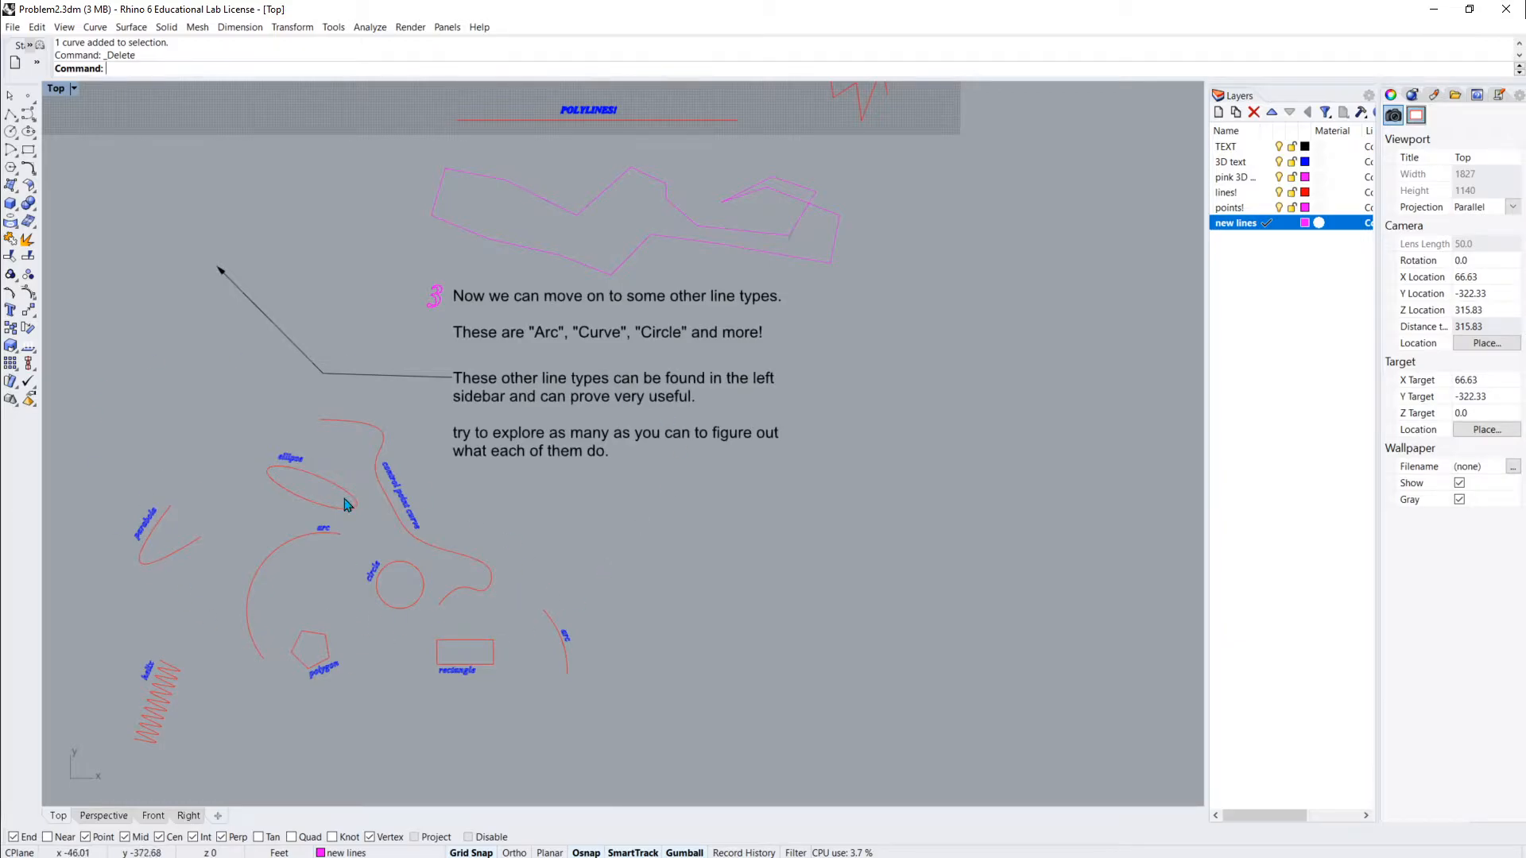
{"action": "left_click", "coordinate": [24, 114]}
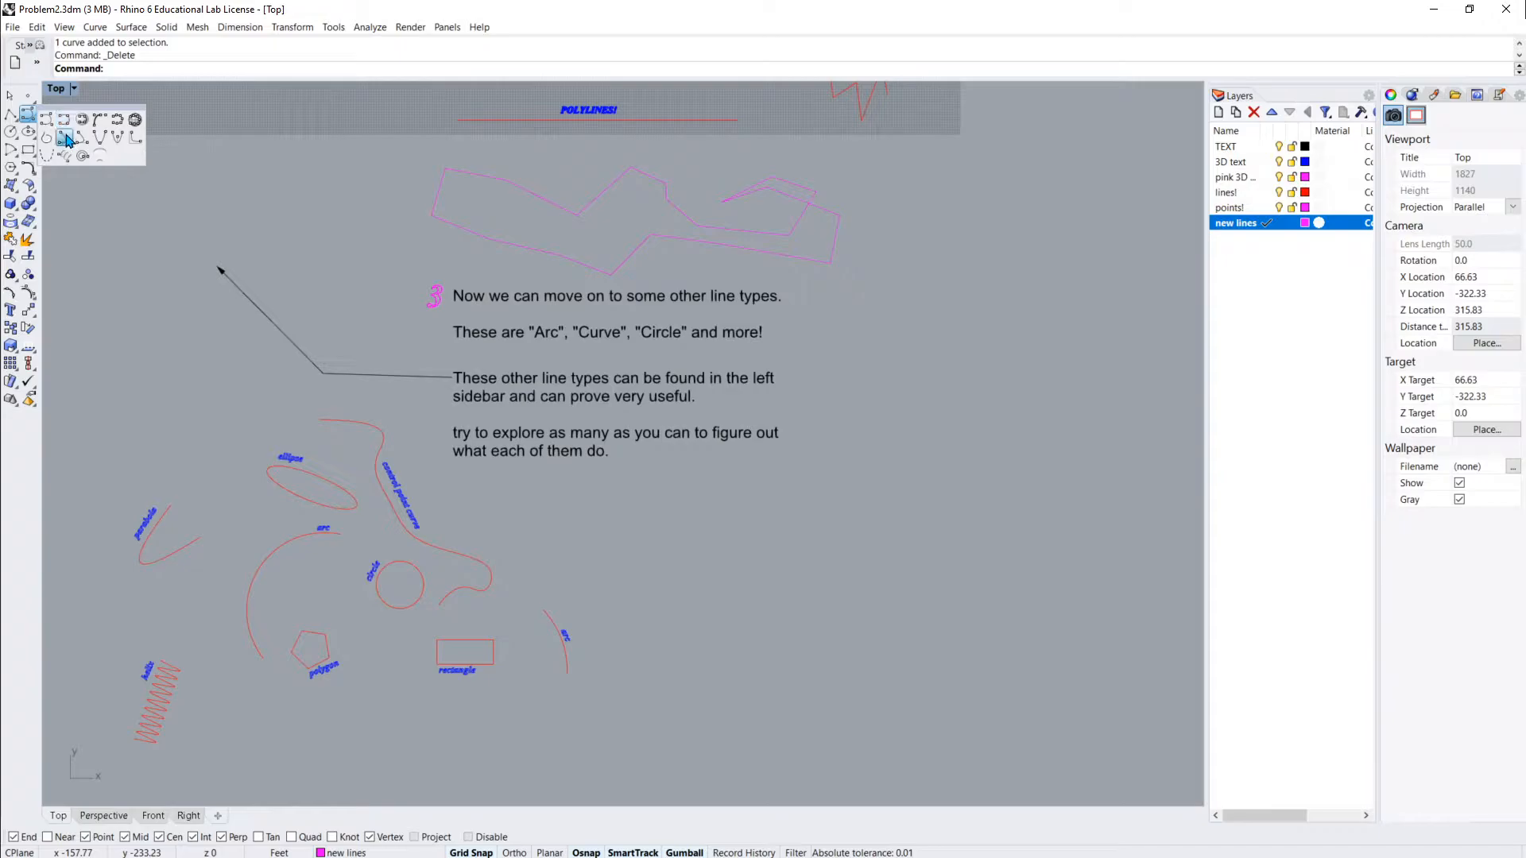
{"action": "left_click", "coordinate": [66, 140]}
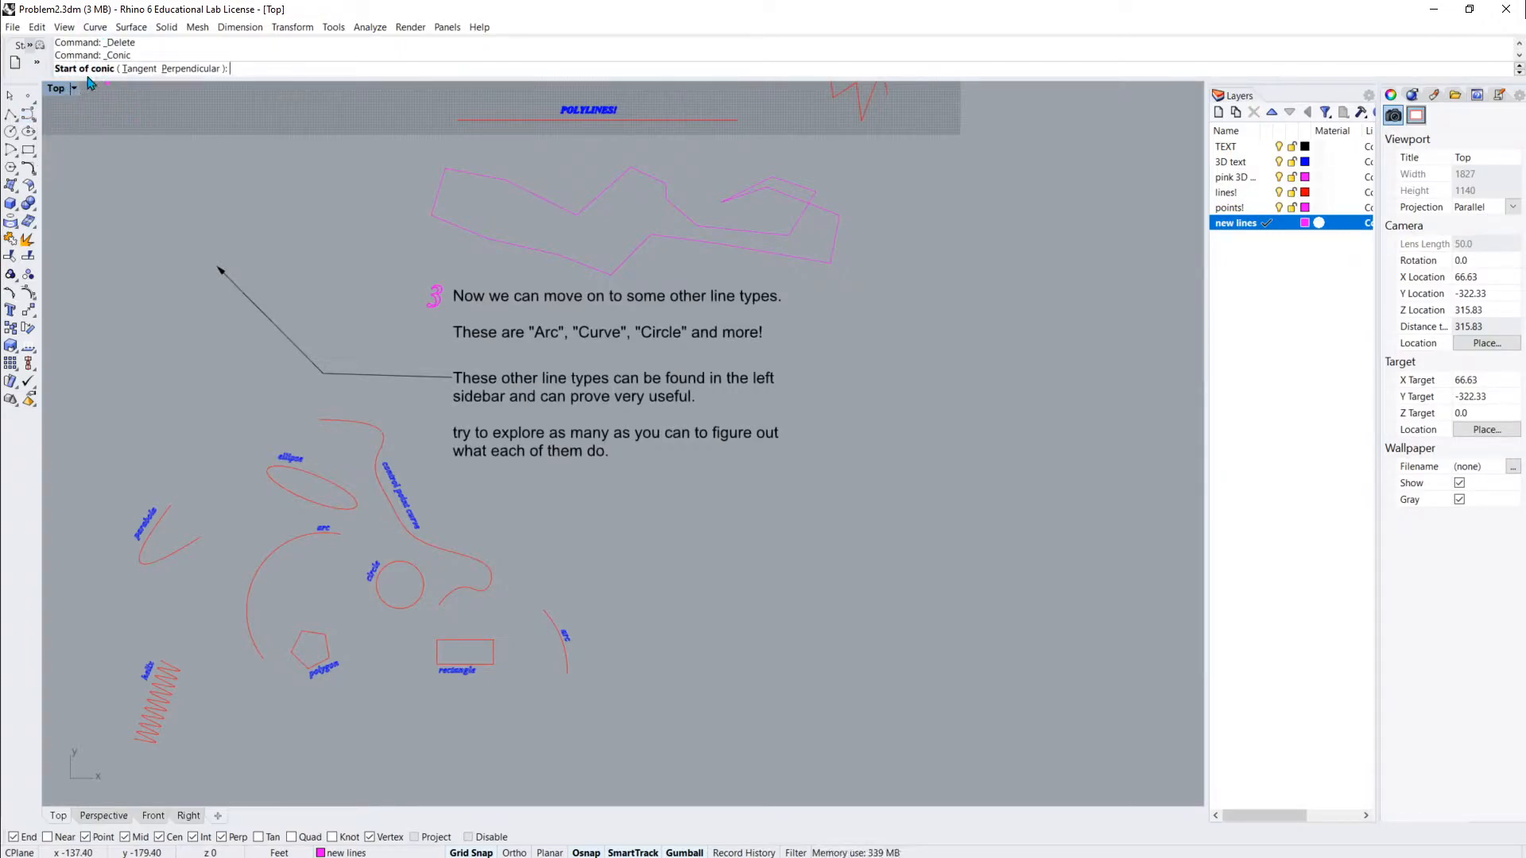
{"action": "left_click", "coordinate": [134, 70]}
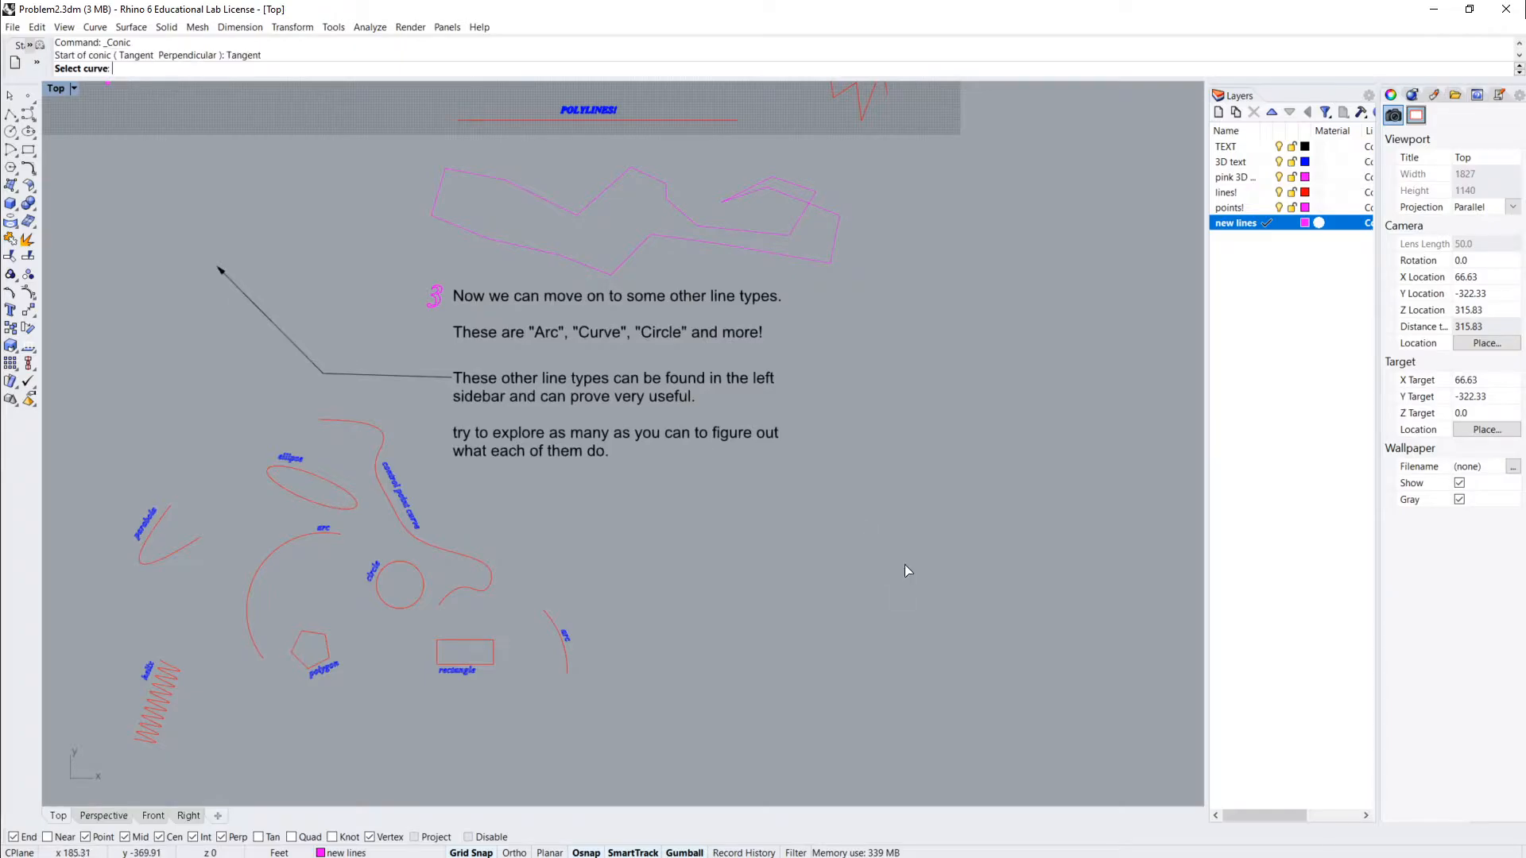
{"action": "left_click", "coordinate": [555, 622]}
{"action": "scroll", "coordinate": [565, 628], "scroll_direction": "up", "scroll_amount": 5}
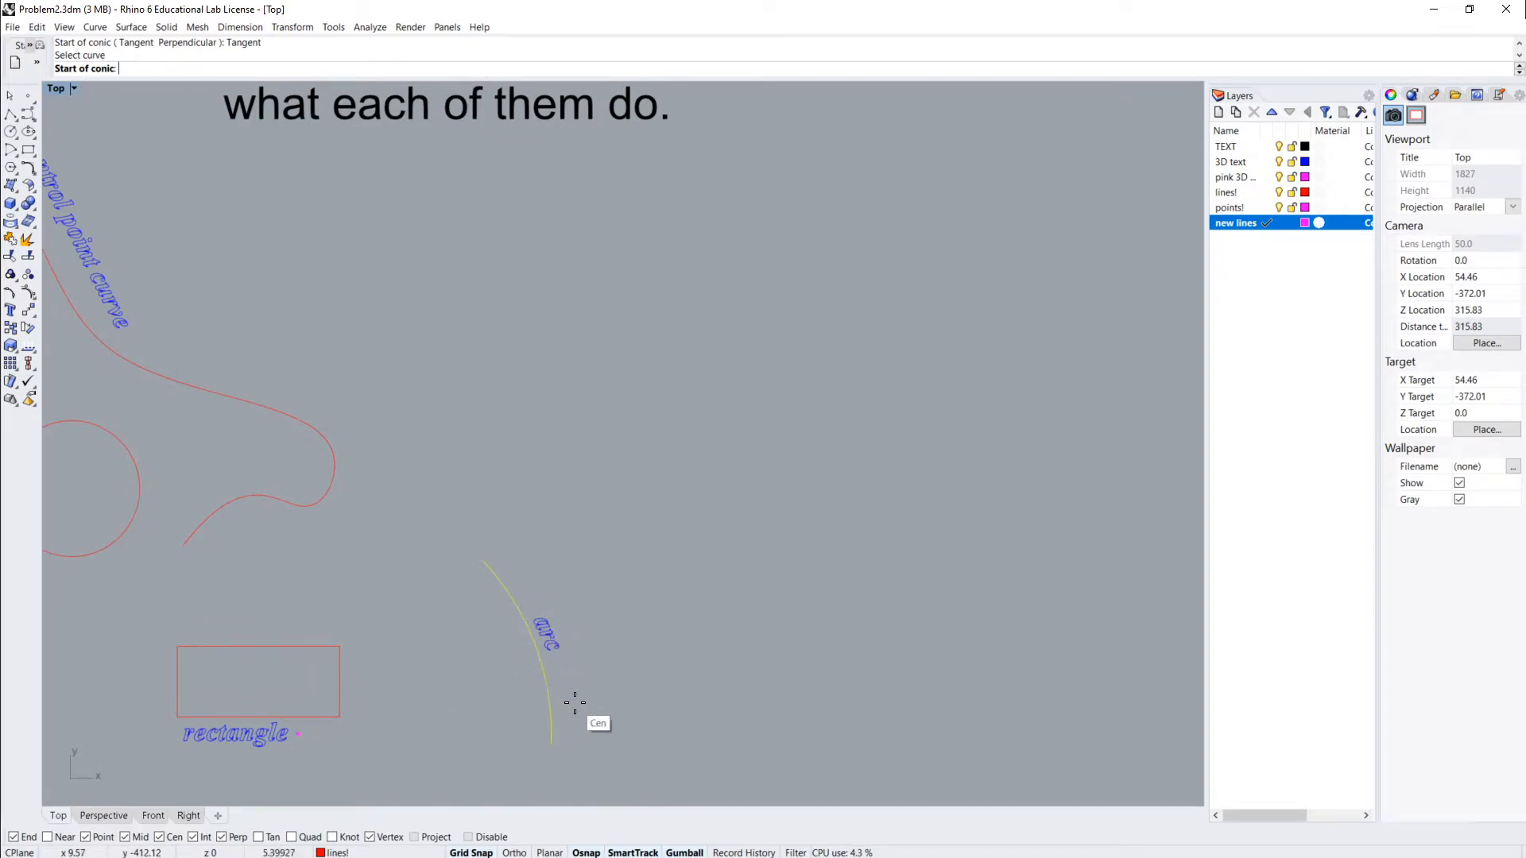
{"action": "left_click", "coordinate": [550, 739]}
{"action": "key", "text": "Escape"}
Examine the section 4 text and its instructions and examples for Trim, Extend, Offset and Scale1D
{"action": "scroll", "coordinate": [590, 754], "scroll_direction": "down", "scroll_amount": 10}
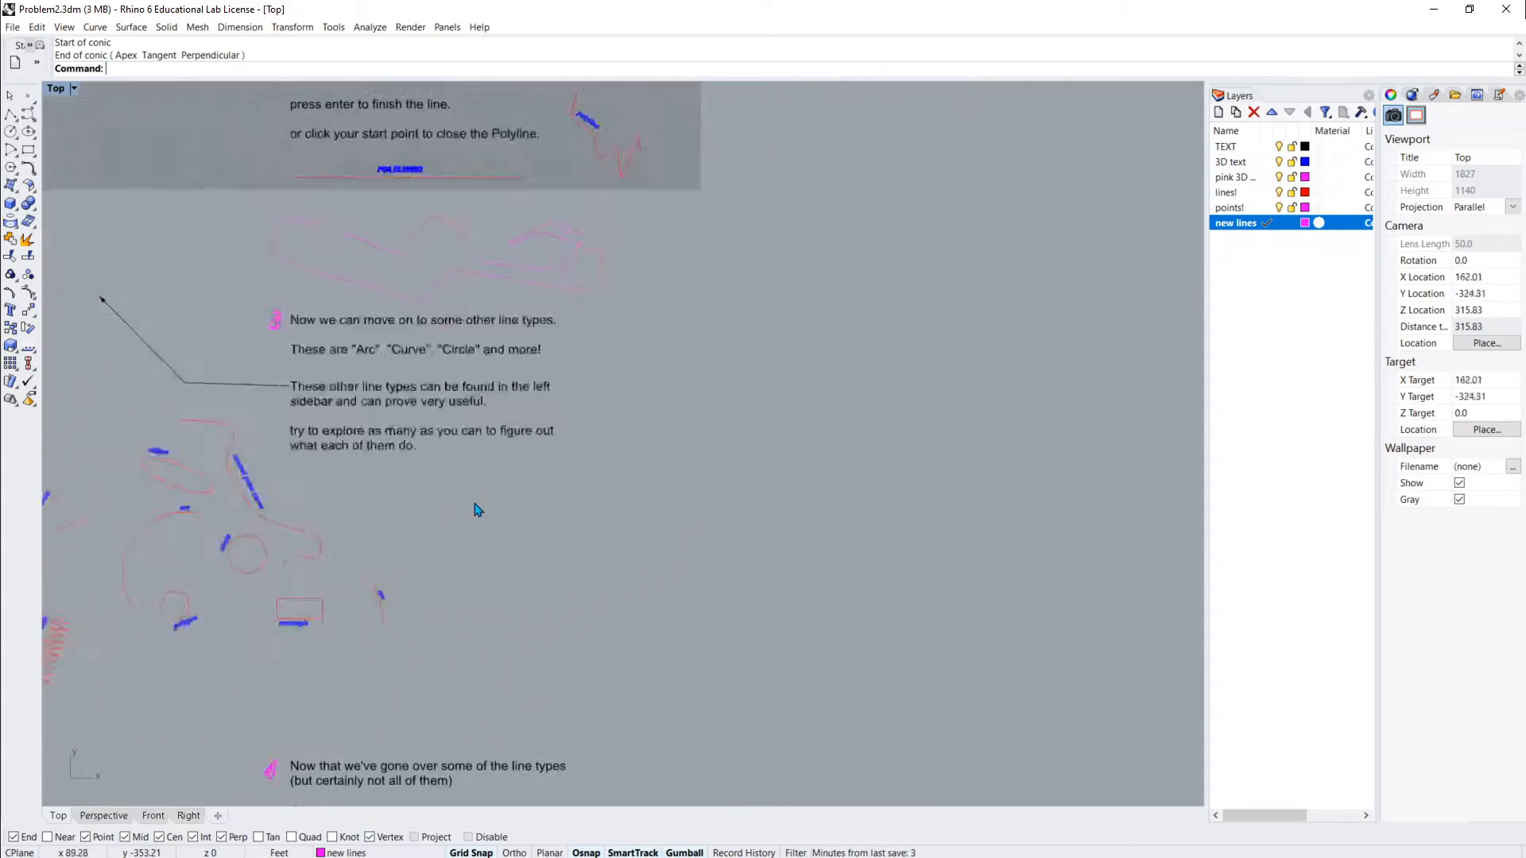
{"action": "scroll", "coordinate": [478, 510], "scroll_direction": "down", "scroll_amount": 2}
{"action": "right_click_drag", "start_coordinate": [542, 651], "coordinate": [646, 487]}
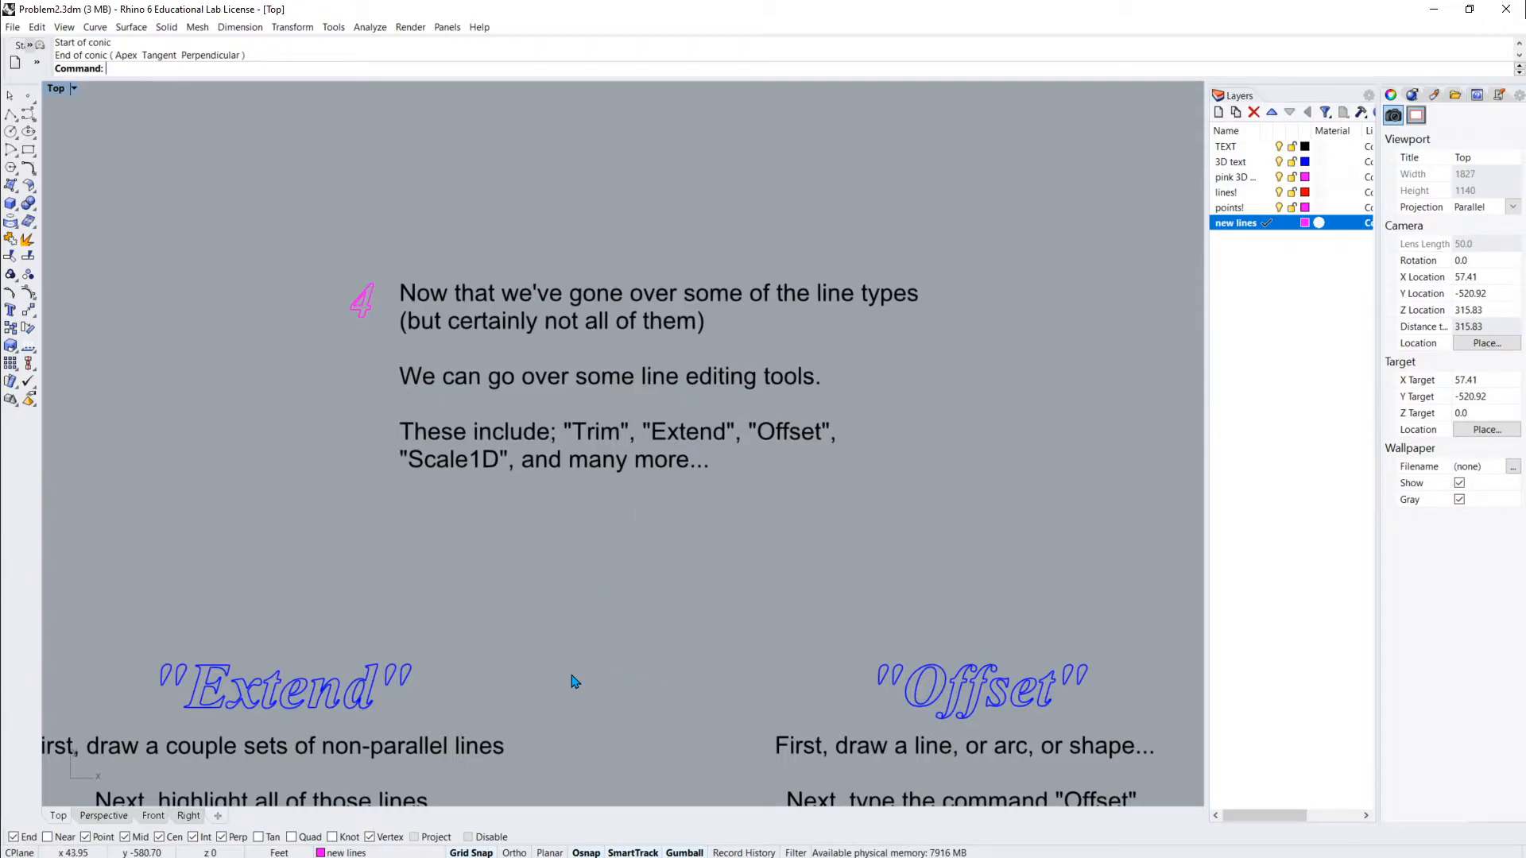
{"action": "right_click_drag", "start_coordinate": [569, 592], "coordinate": [617, 504]}
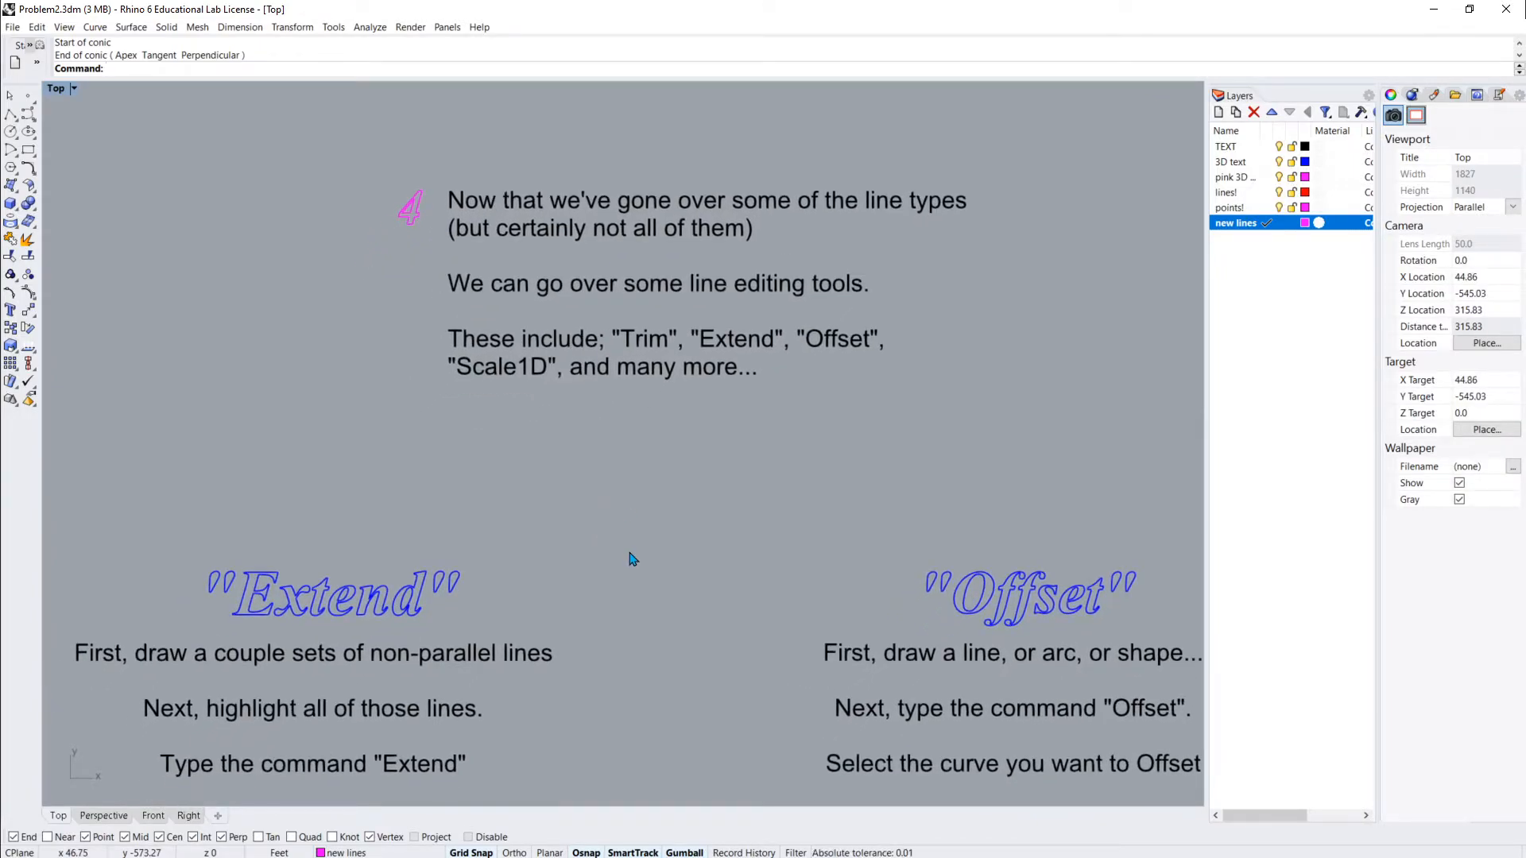
{"action": "scroll", "coordinate": [631, 559], "scroll_direction": "down", "scroll_amount": 4}
{"action": "scroll", "coordinate": [604, 654], "scroll_direction": "up", "scroll_amount": 3}
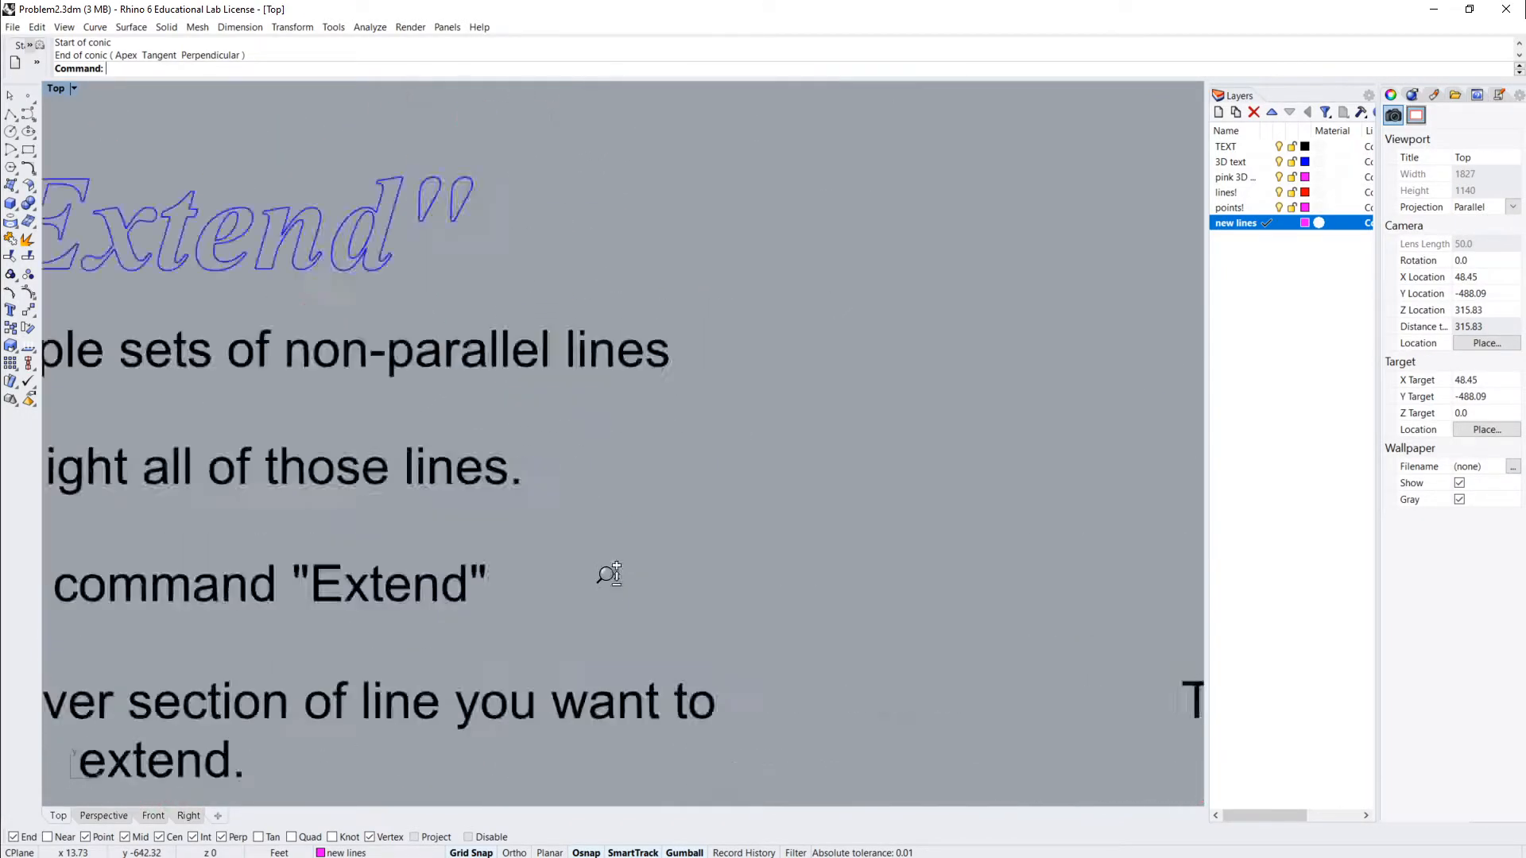
{"action": "scroll", "coordinate": [606, 585], "scroll_direction": "down", "scroll_amount": 4}
{"action": "mouse_move", "coordinate": [580, 708]}
{"action": "right_mouse_down"}
{"action": "mouse_move", "coordinate": [616, 699]}
{"action": "mouse_move", "coordinate": [624, 494]}
{"action": "right_mouse_up"}
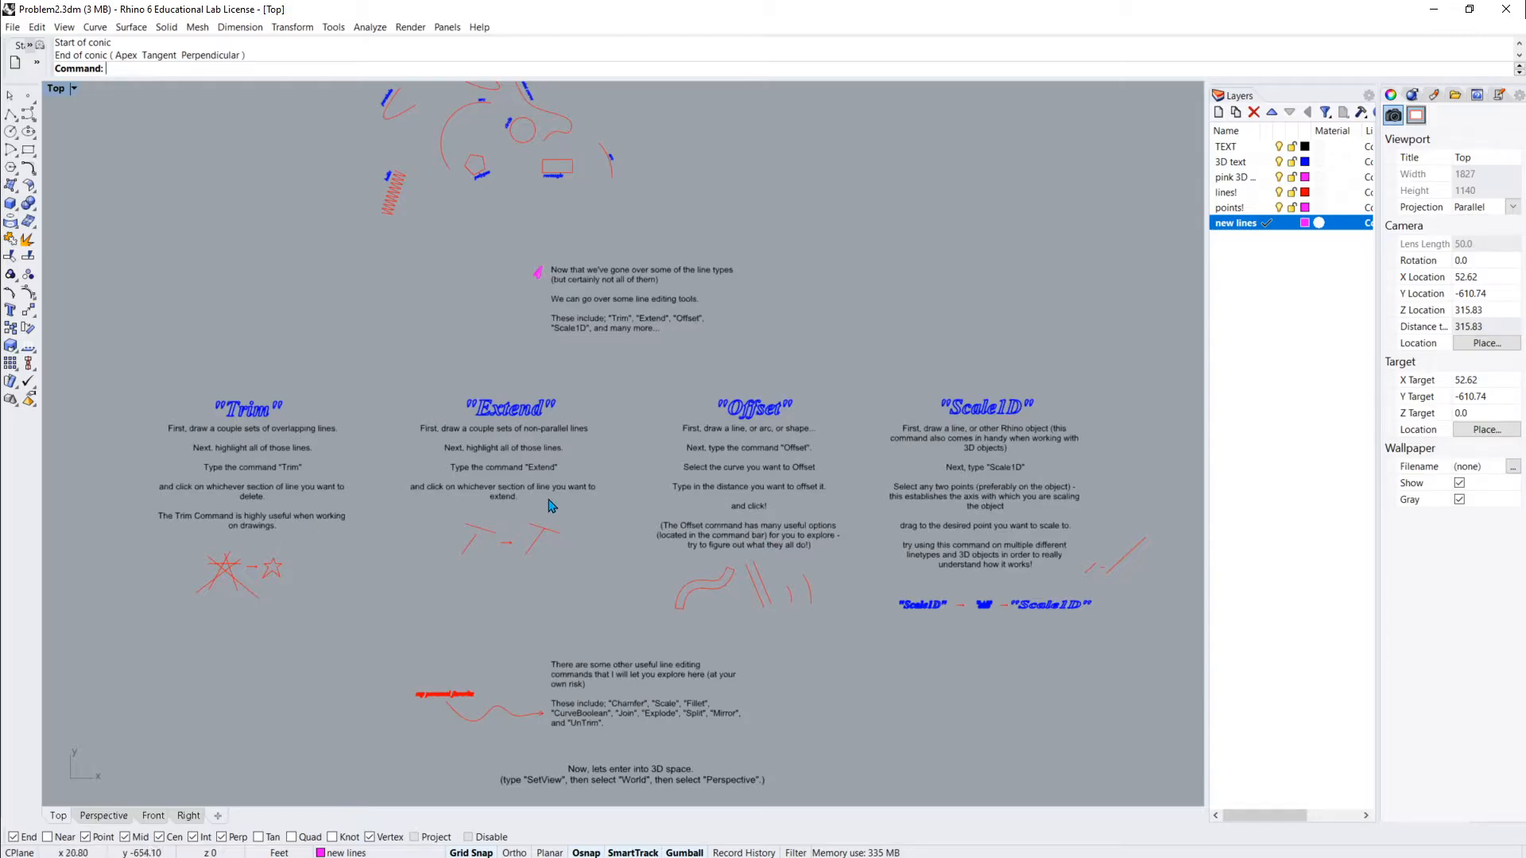
{"action": "mouse_move", "coordinate": [425, 630]}
{"action": "right_mouse_down"}
{"action": "mouse_move", "coordinate": [535, 569]}
{"action": "mouse_move", "coordinate": [493, 513]}
{"action": "right_mouse_up"}
{"action": "mouse_move", "coordinate": [284, 552]}
{"action": "right_mouse_down"}
{"action": "mouse_move", "coordinate": [332, 573]}
{"action": "mouse_move", "coordinate": [249, 678]}
{"action": "right_mouse_up"}
{"action": "scroll", "coordinate": [276, 583], "scroll_direction": "up", "scroll_amount": 6}
{"action": "scroll", "coordinate": [236, 662], "scroll_direction": "down", "scroll_amount": 2}
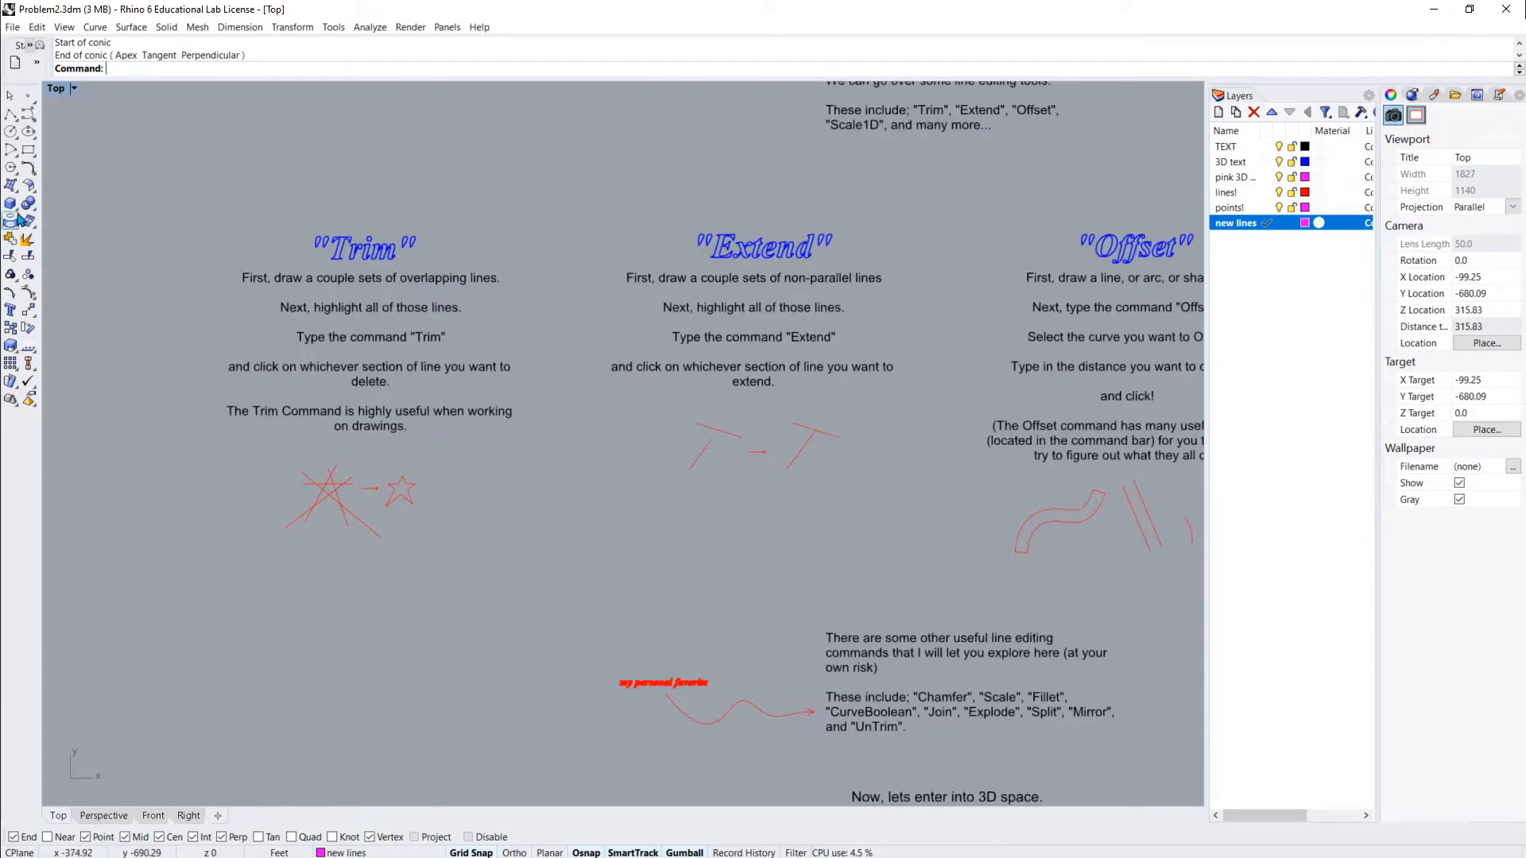
Draw two partly overlapping rectangles below the Trim star example, a wide one and a squarer one over its upper-right corner
{"action": "left_click", "coordinate": [29, 150]}
{"action": "left_click", "coordinate": [161, 673]}
{"action": "left_click", "coordinate": [325, 763]}
{"action": "key", "text": "Return"}
{"action": "left_click", "coordinate": [377, 718]}
{"action": "left_click", "coordinate": [277, 602]}
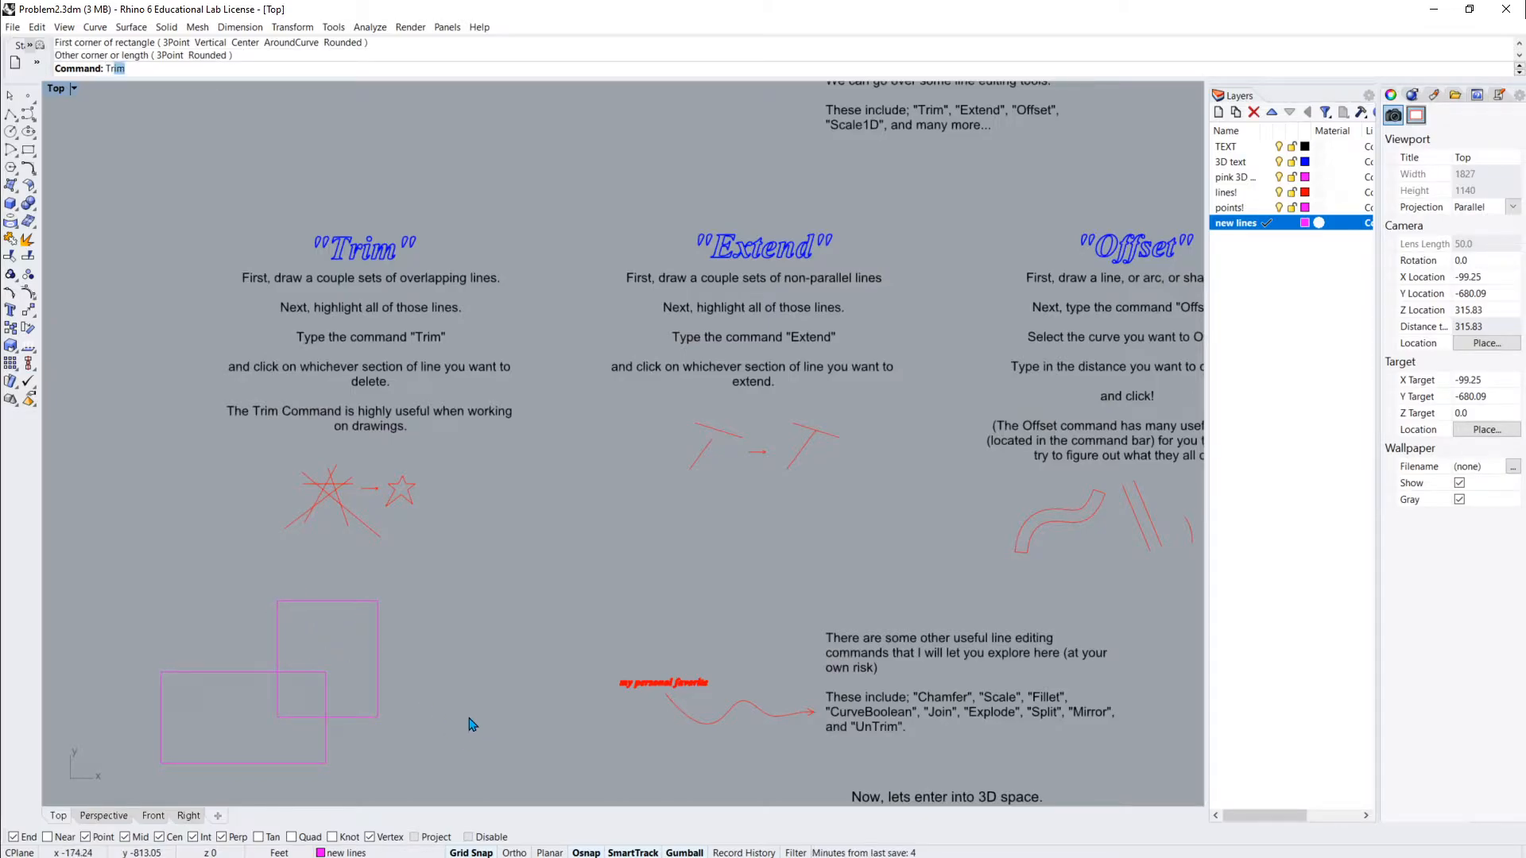
Trim away the corner of the wide rectangle that lies inside the squarer one, using the squarer one as cutting object
{"action": "key", "text": "Return"}
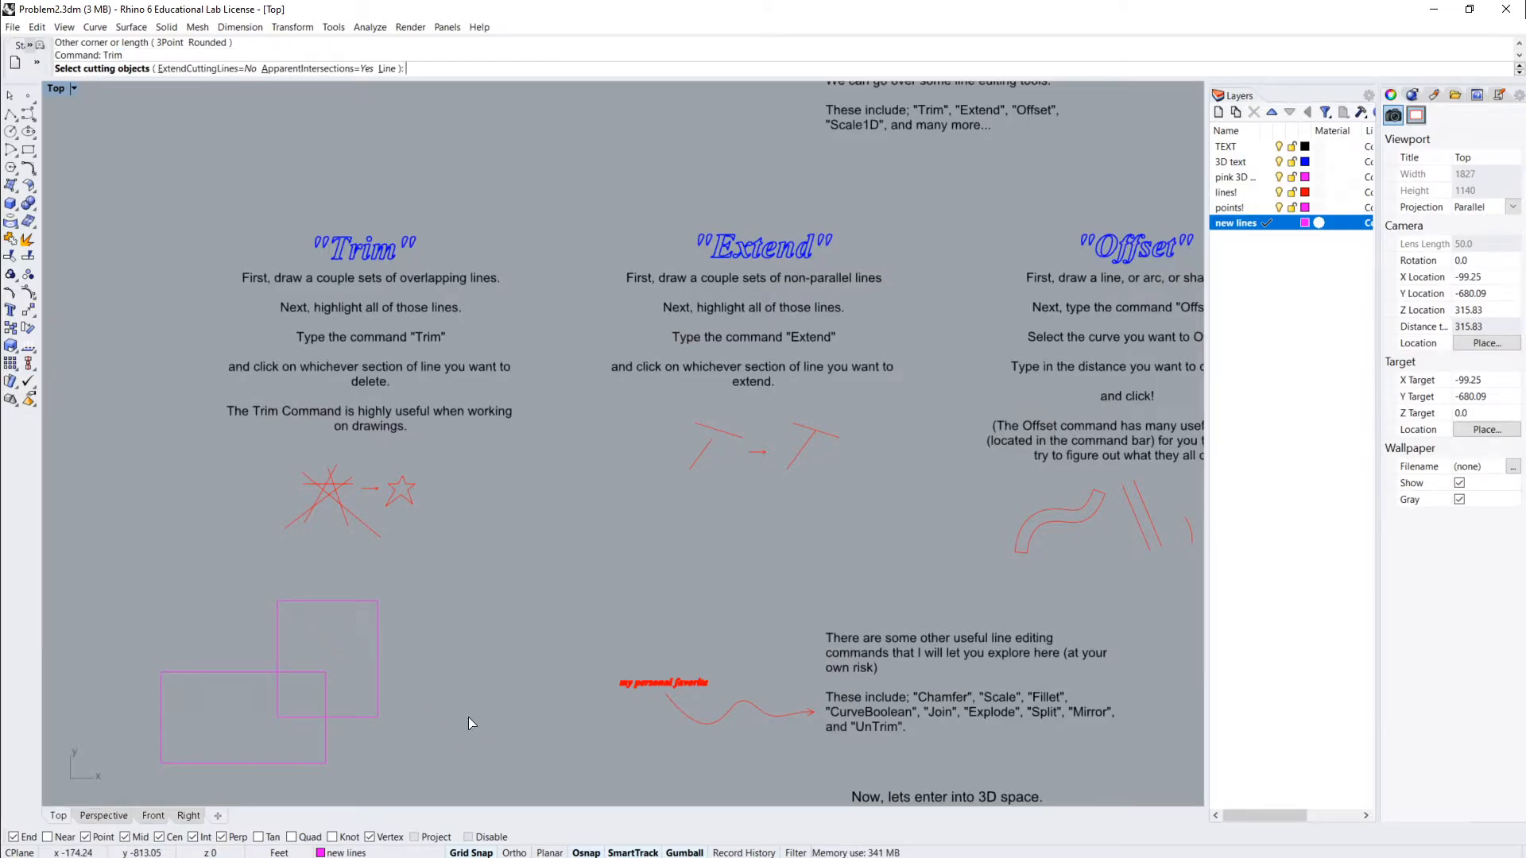
{"action": "left_click", "coordinate": [380, 662]}
{"action": "key", "text": "Return"}
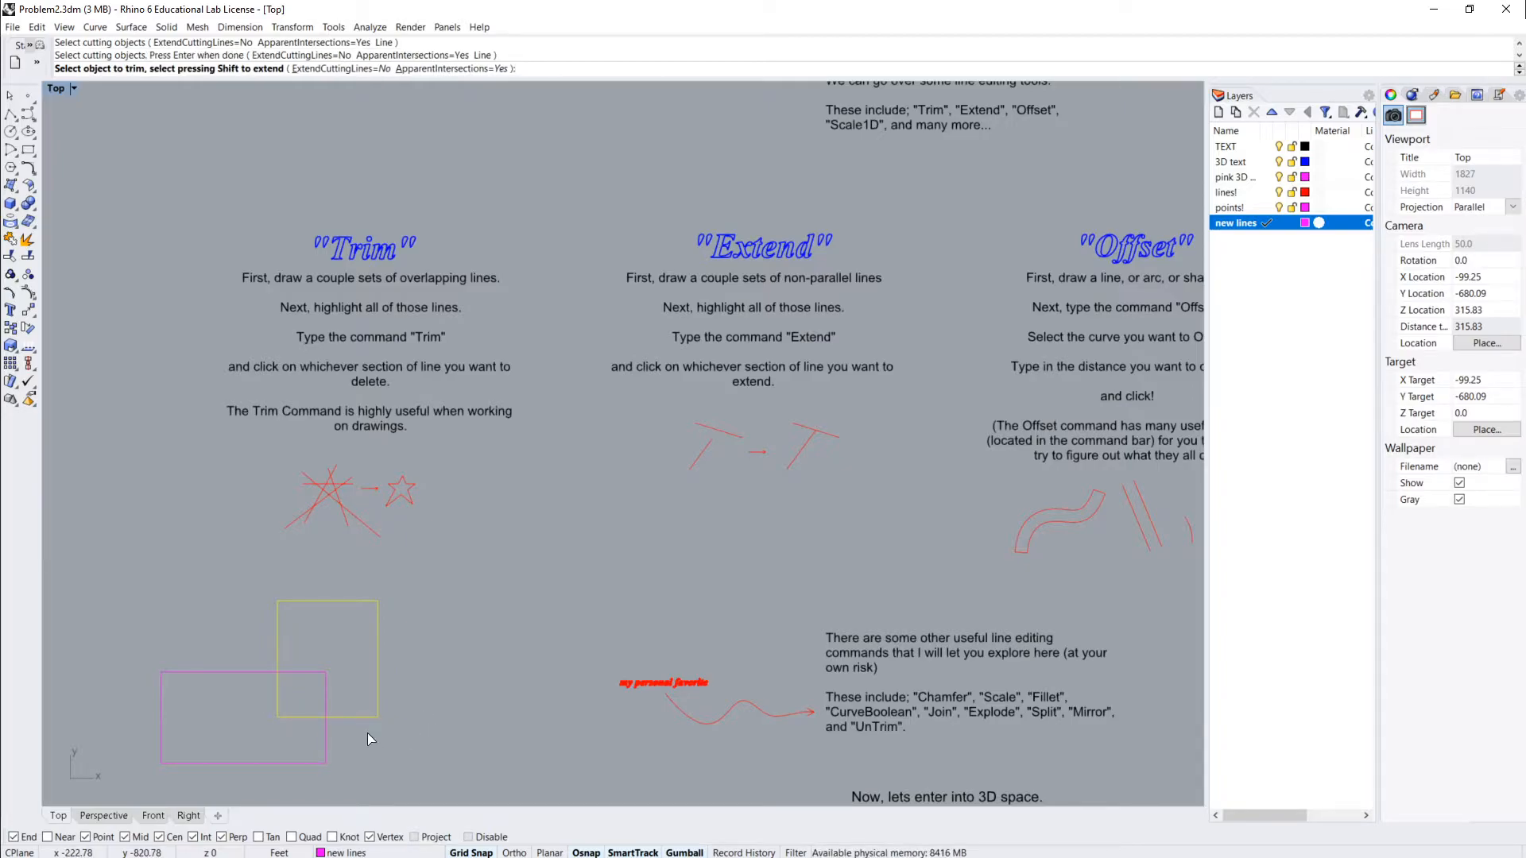
{"action": "left_click", "coordinate": [326, 699]}
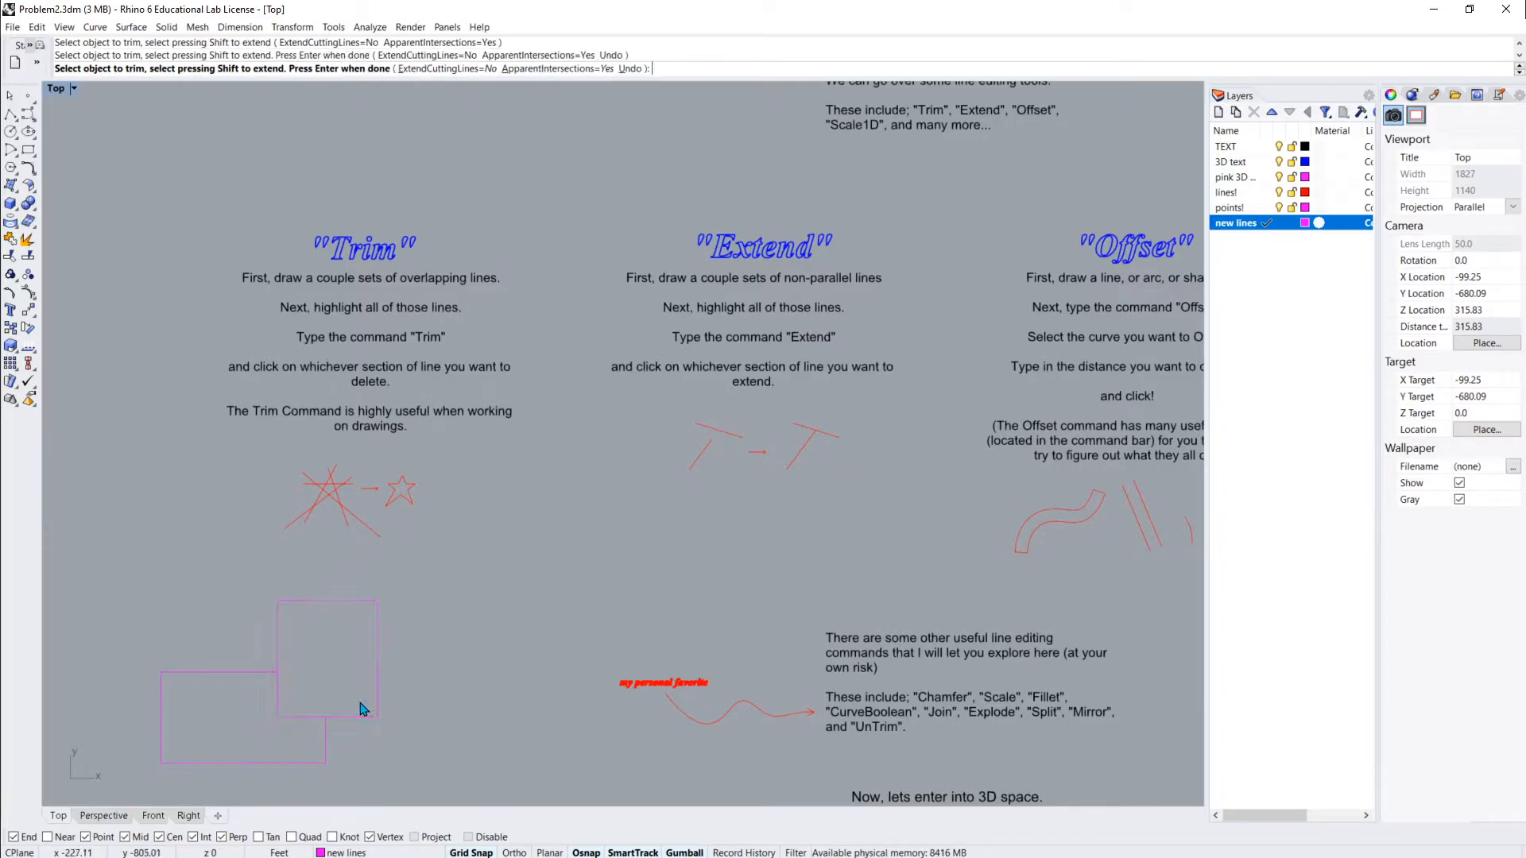
{"action": "key", "text": "Return"}
{"action": "type", "text": "Extend"}
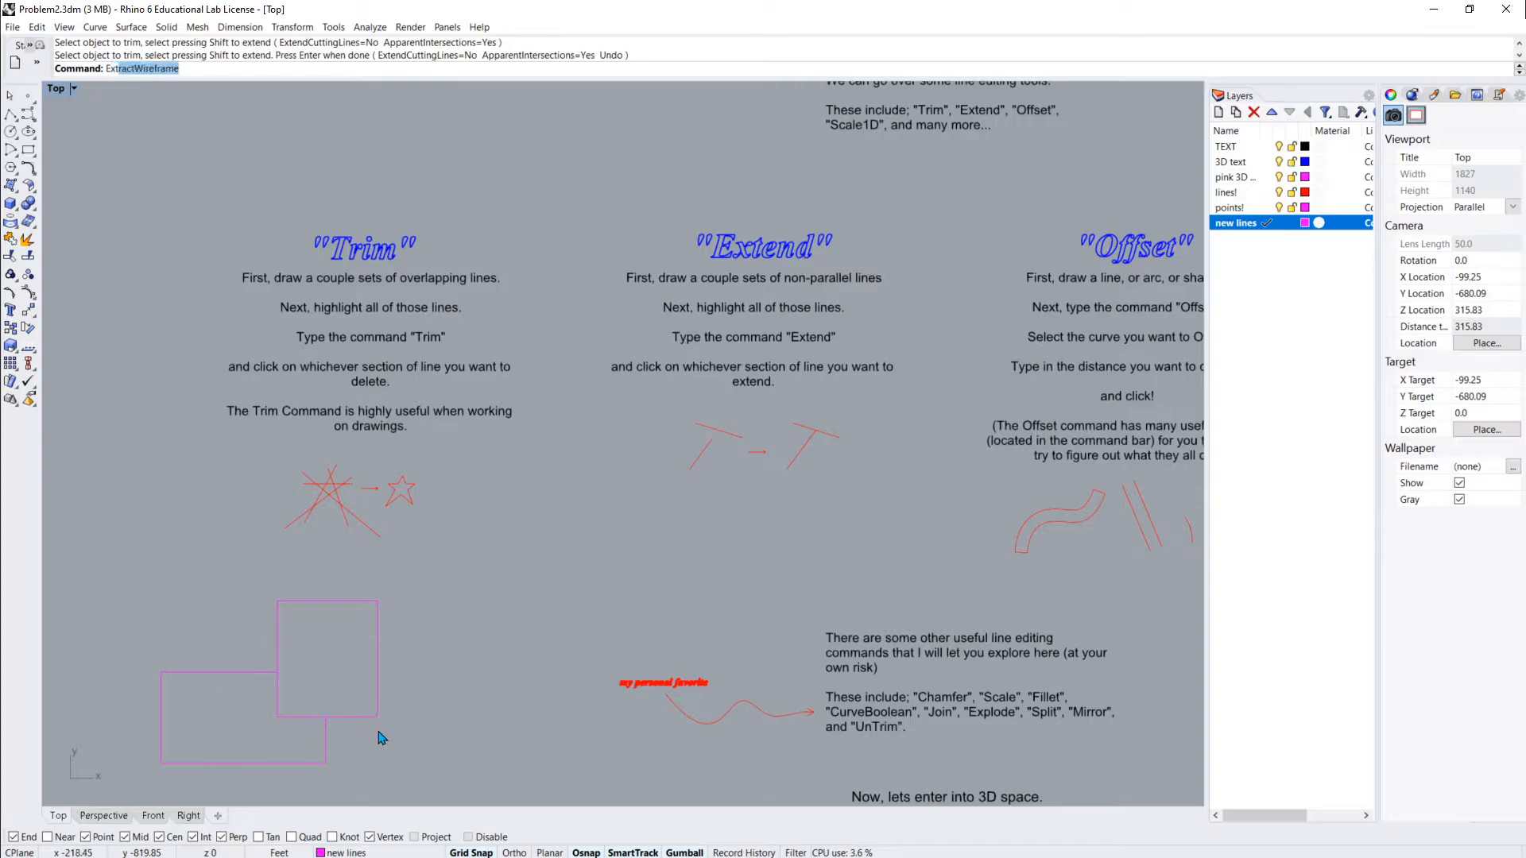
{"action": "key", "text": "Return"}
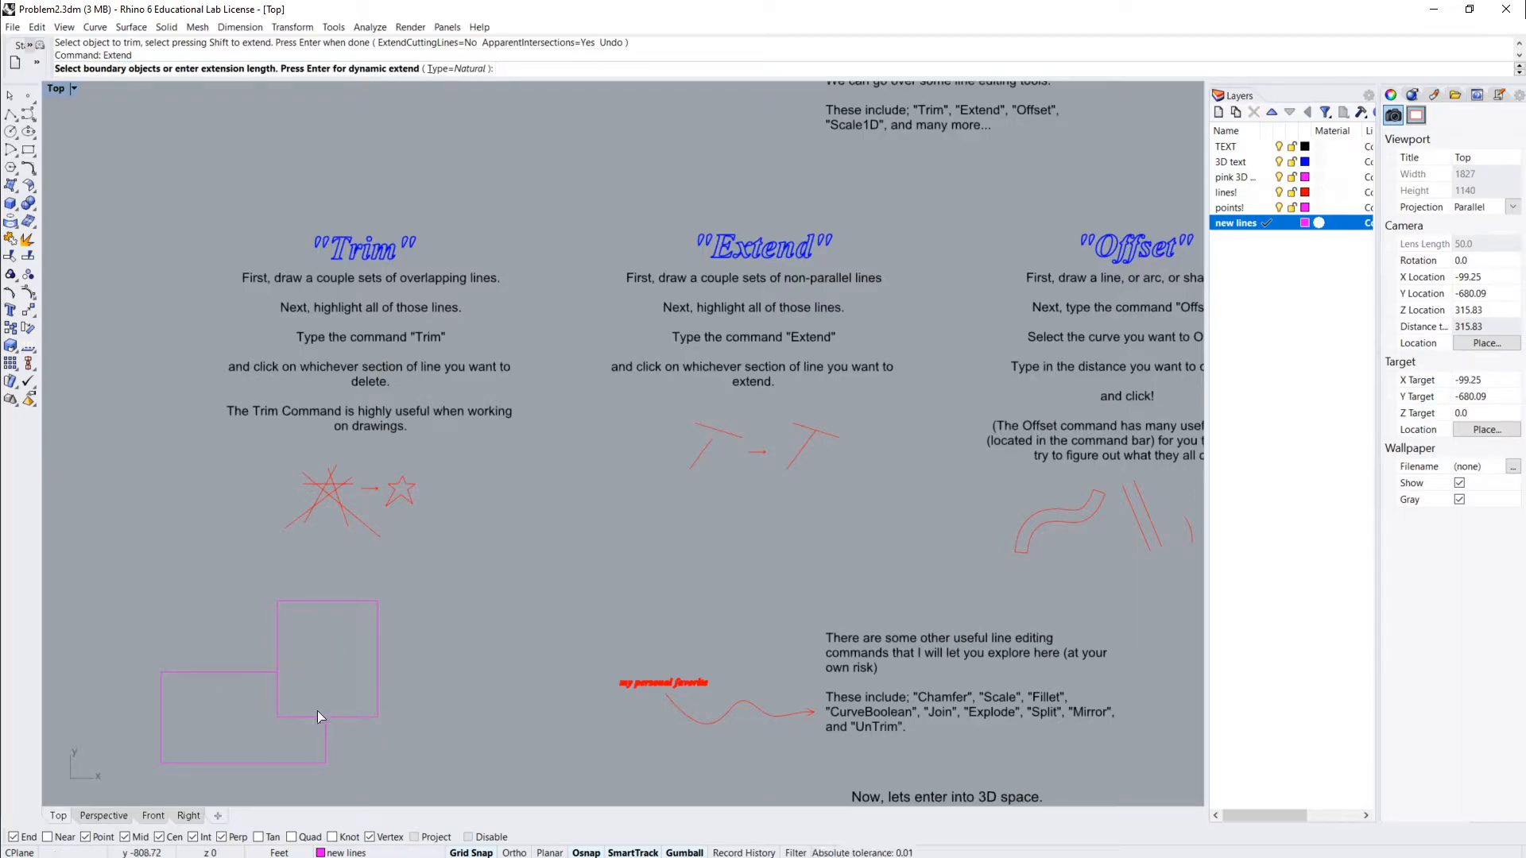
{"action": "left_click", "coordinate": [341, 717]}
{"action": "key", "text": "Escape"}
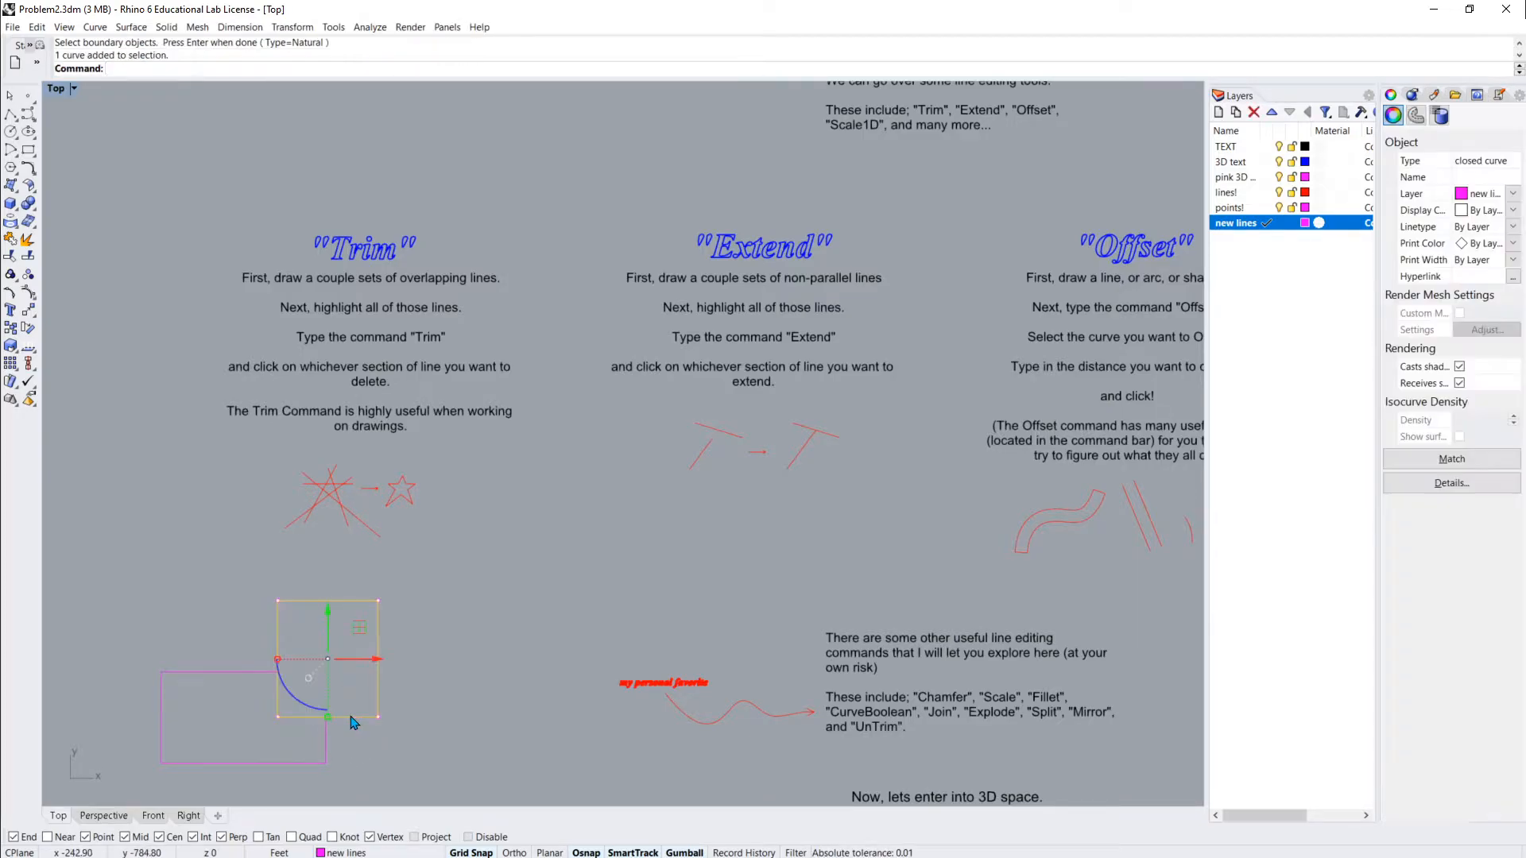
Move the squarer rectangle slightly down and left over the trimmed rectangle's open ends, and extend both ends to its far edges
{"action": "left_click_drag", "start_coordinate": [362, 630], "coordinate": [351, 653]}
{"action": "left_click", "coordinate": [461, 689]}
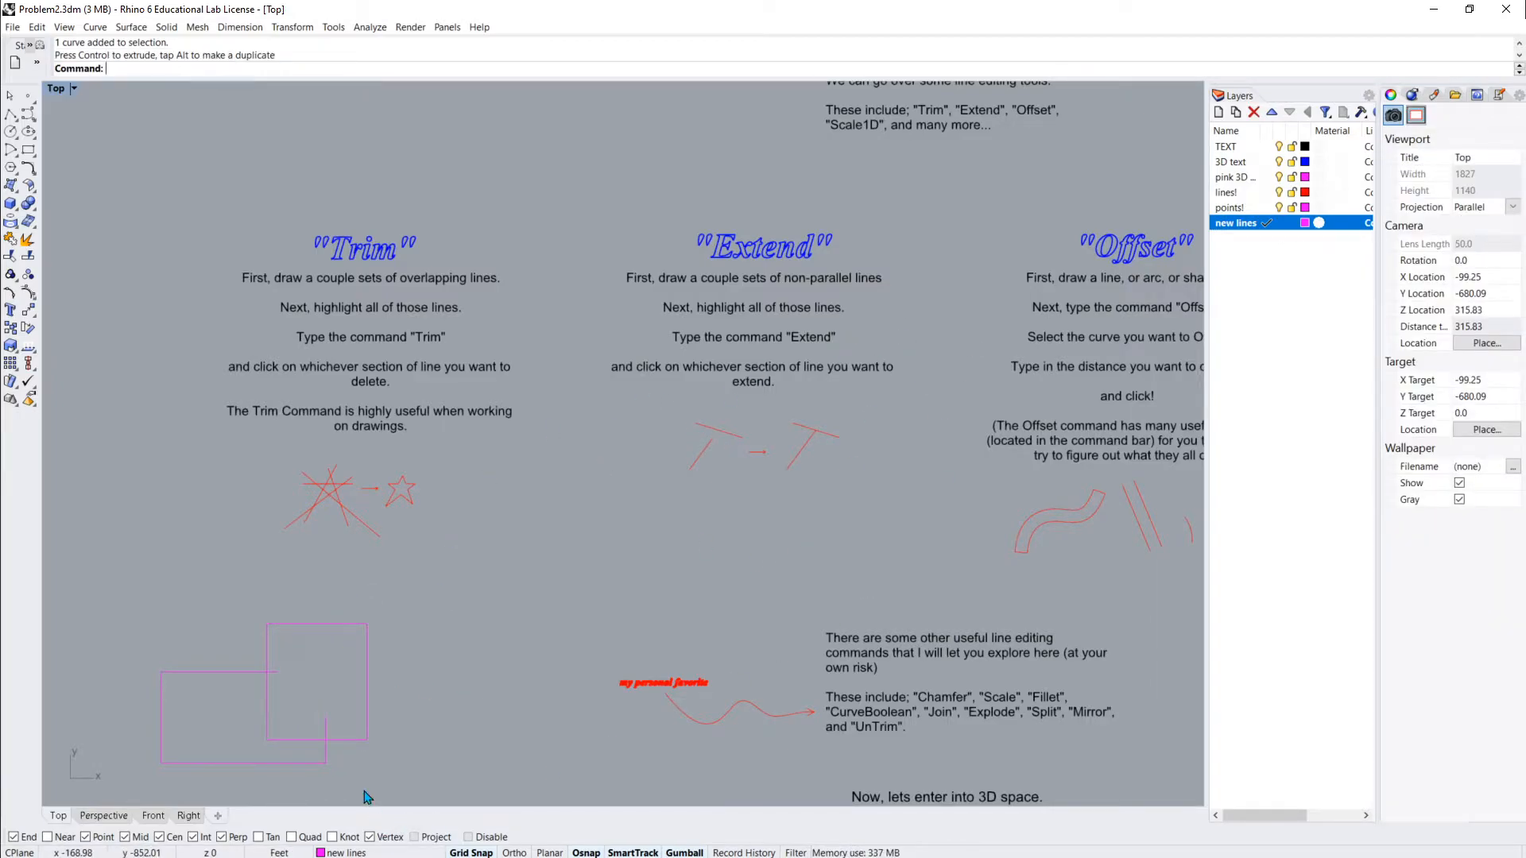
{"action": "type", "text": "Extend"}
{"action": "key", "text": "Return"}
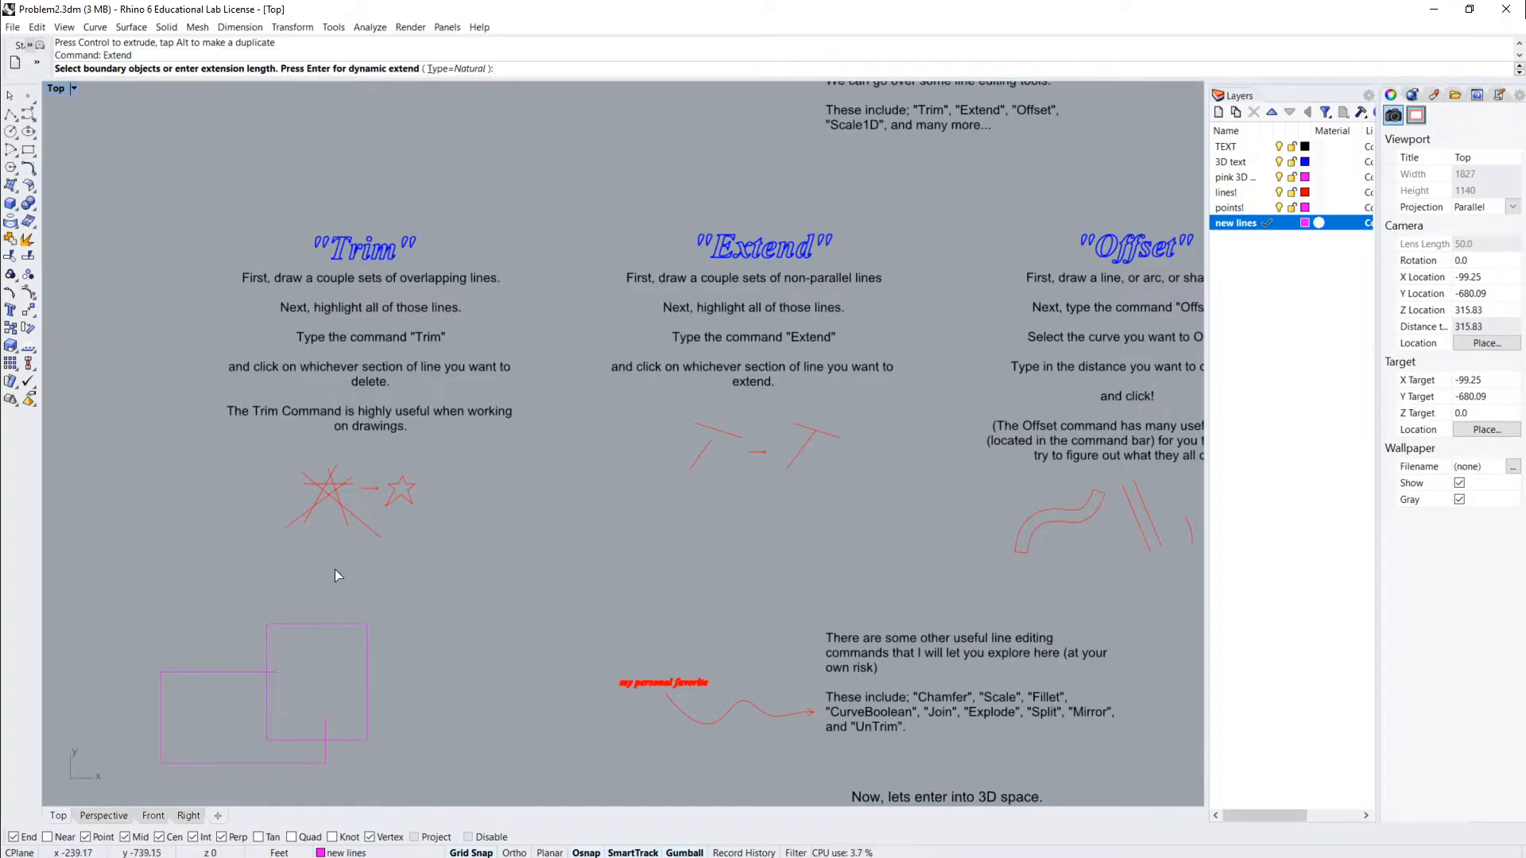
{"action": "left_click", "coordinate": [344, 627]}
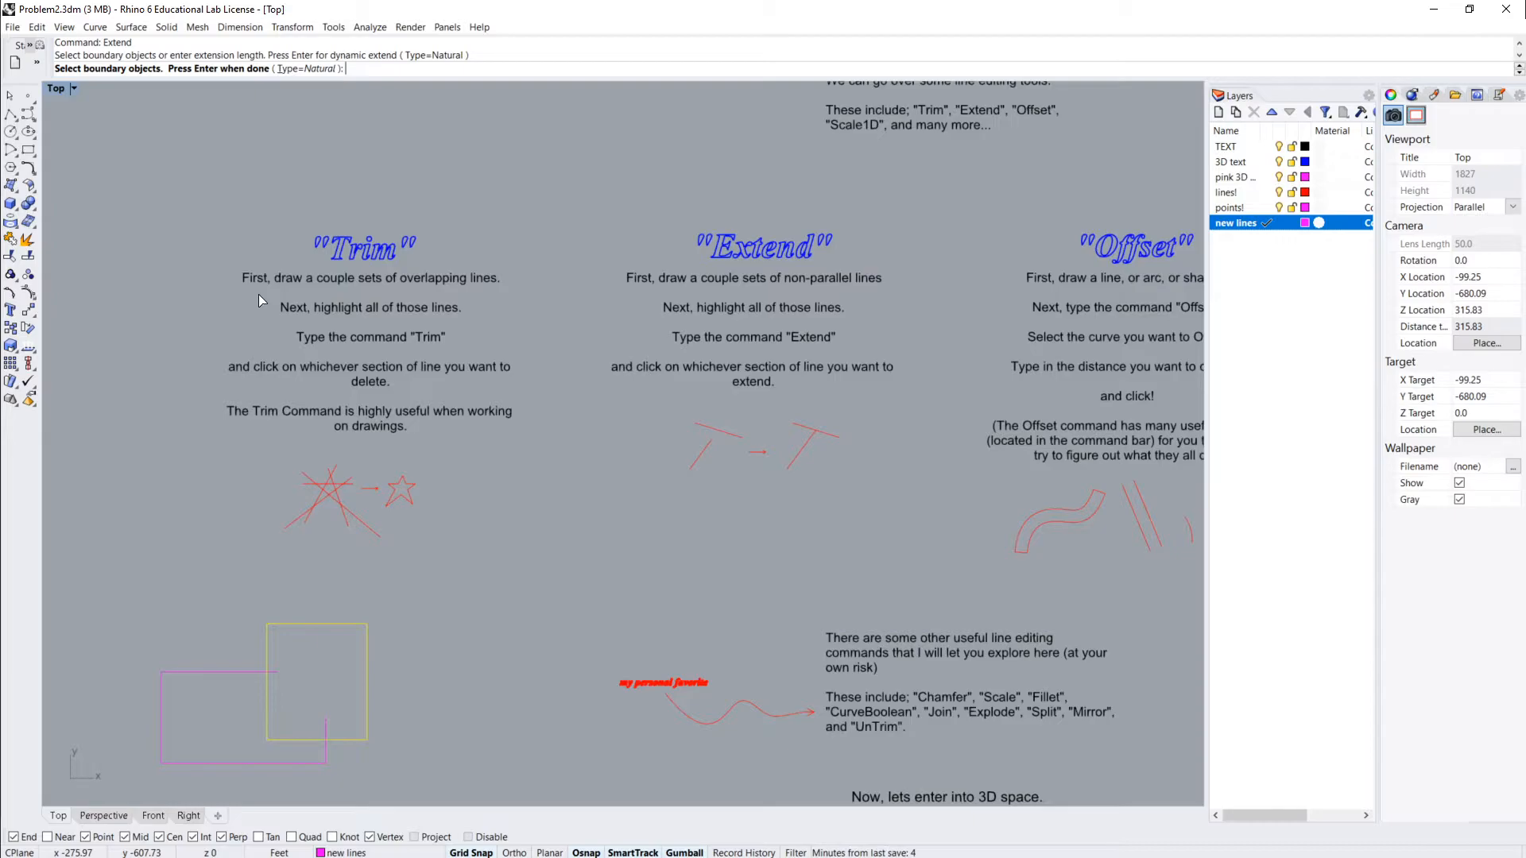
{"action": "key", "text": "Return"}
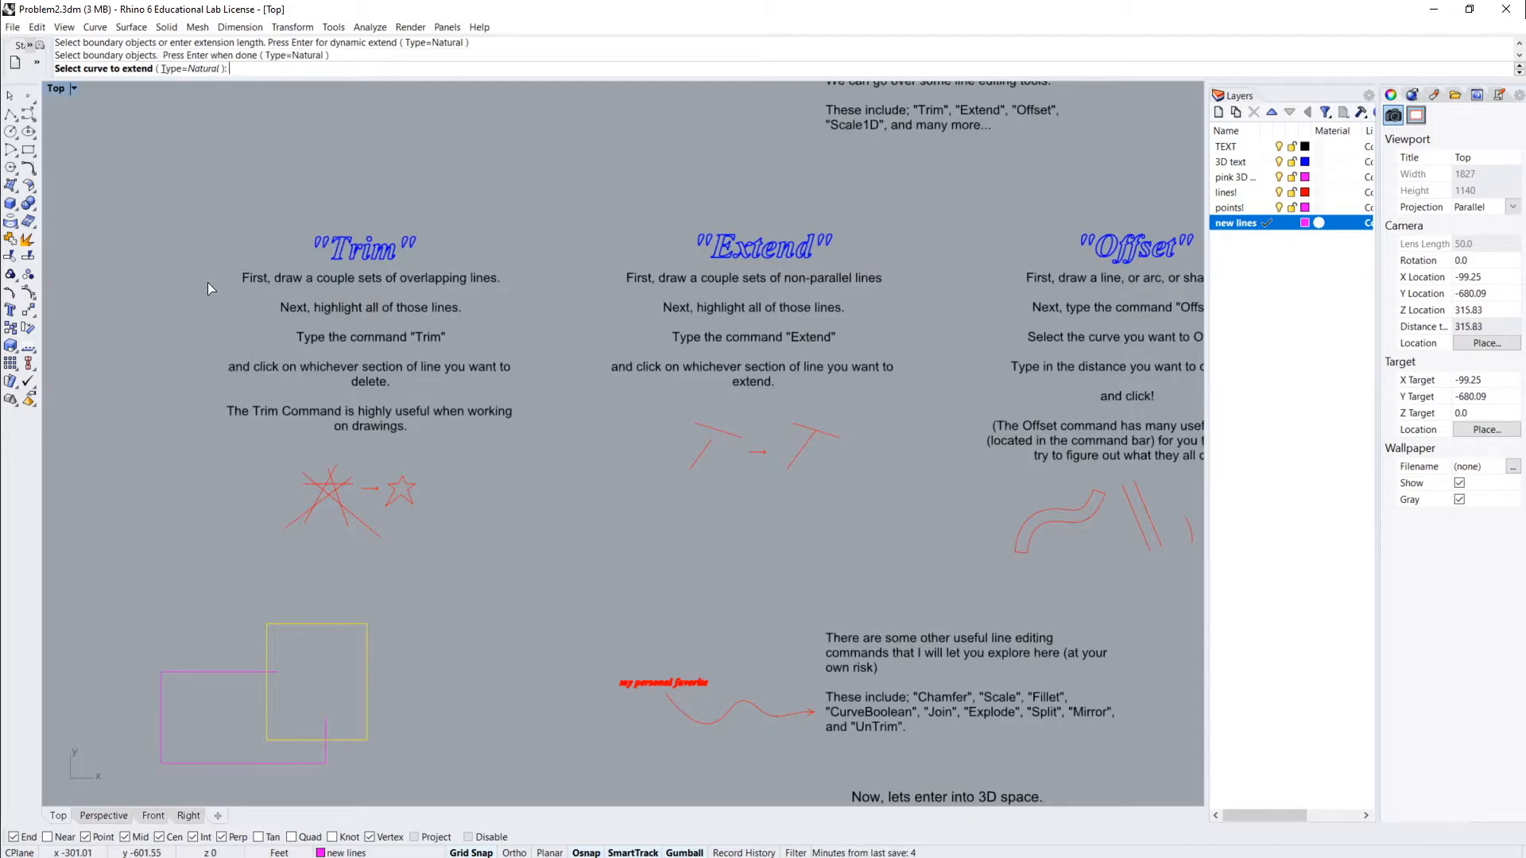
{"action": "scroll", "coordinate": [294, 762], "scroll_direction": "up", "scroll_amount": 3}
{"action": "left_click", "coordinate": [293, 707]}
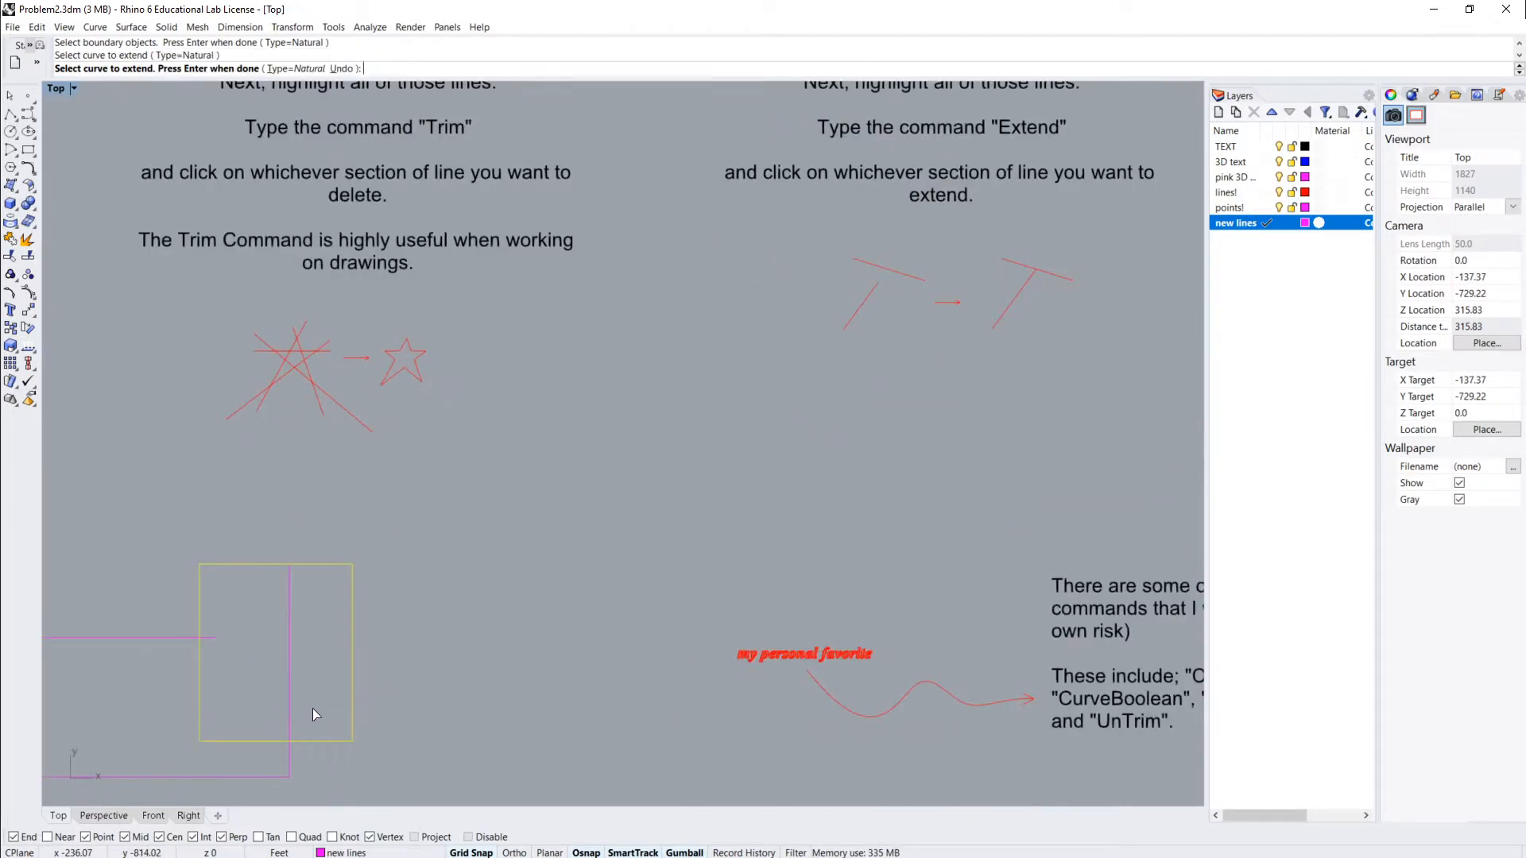
{"action": "left_click", "coordinate": [206, 637]}
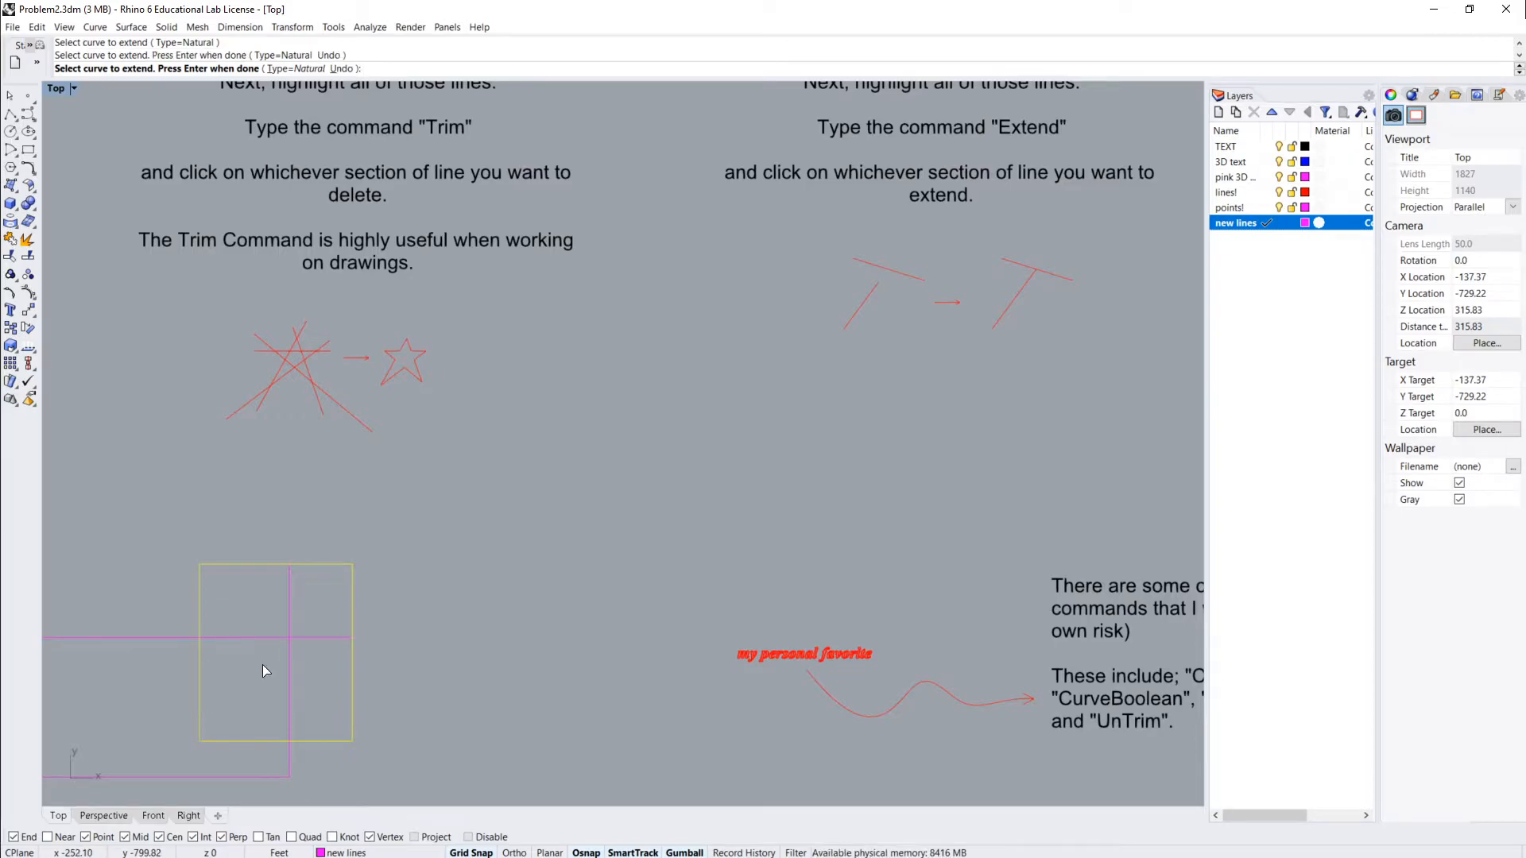
{"action": "scroll", "coordinate": [262, 666], "scroll_direction": "down", "scroll_amount": 5}
{"action": "scroll", "coordinate": [262, 666], "scroll_direction": "up", "scroll_amount": 5}
{"action": "key", "text": "Return"}
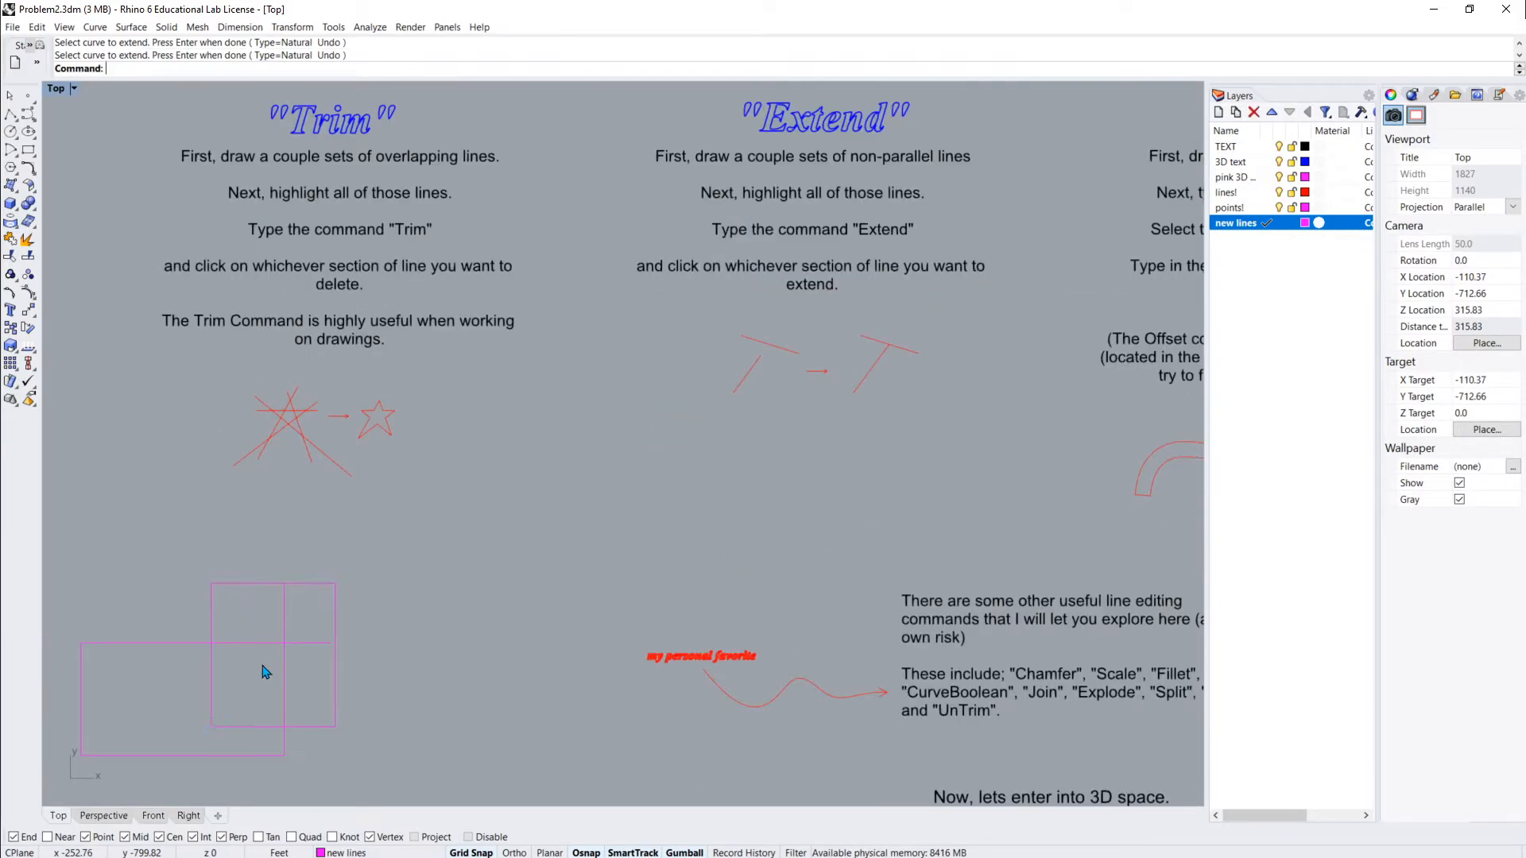
Start an offset of the squarer rectangle with the corner style set to Smooth
{"action": "right_click_drag", "start_coordinate": [718, 385], "coordinate": [535, 501]}
{"action": "scroll", "coordinate": [476, 516], "scroll_direction": "down", "scroll_amount": 5}
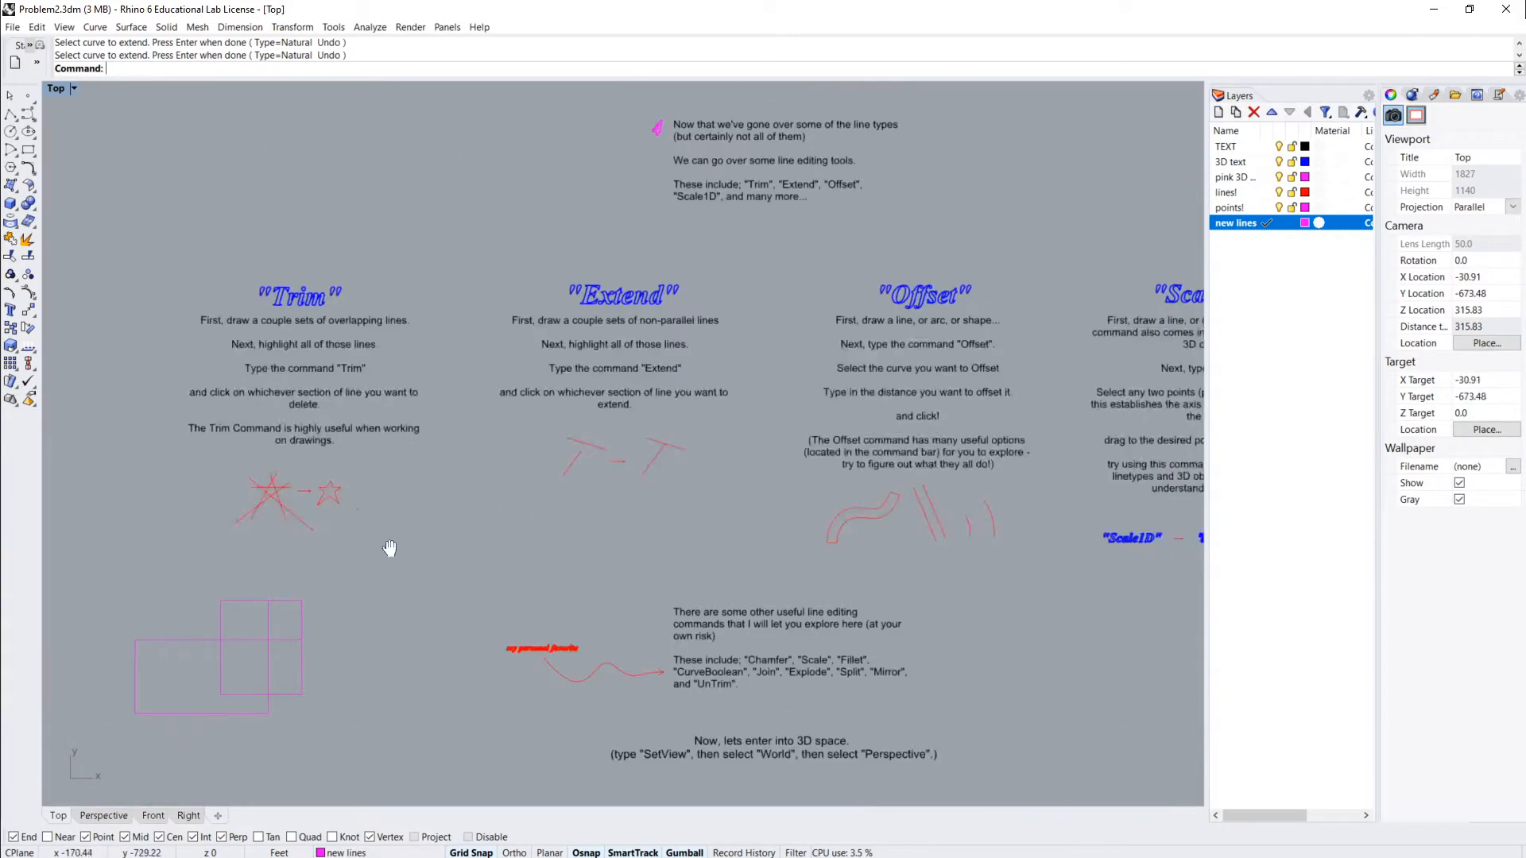
{"action": "right_click_drag", "start_coordinate": [222, 545], "coordinate": [385, 585]}
{"action": "scroll", "coordinate": [373, 596], "scroll_direction": "up", "scroll_amount": 5}
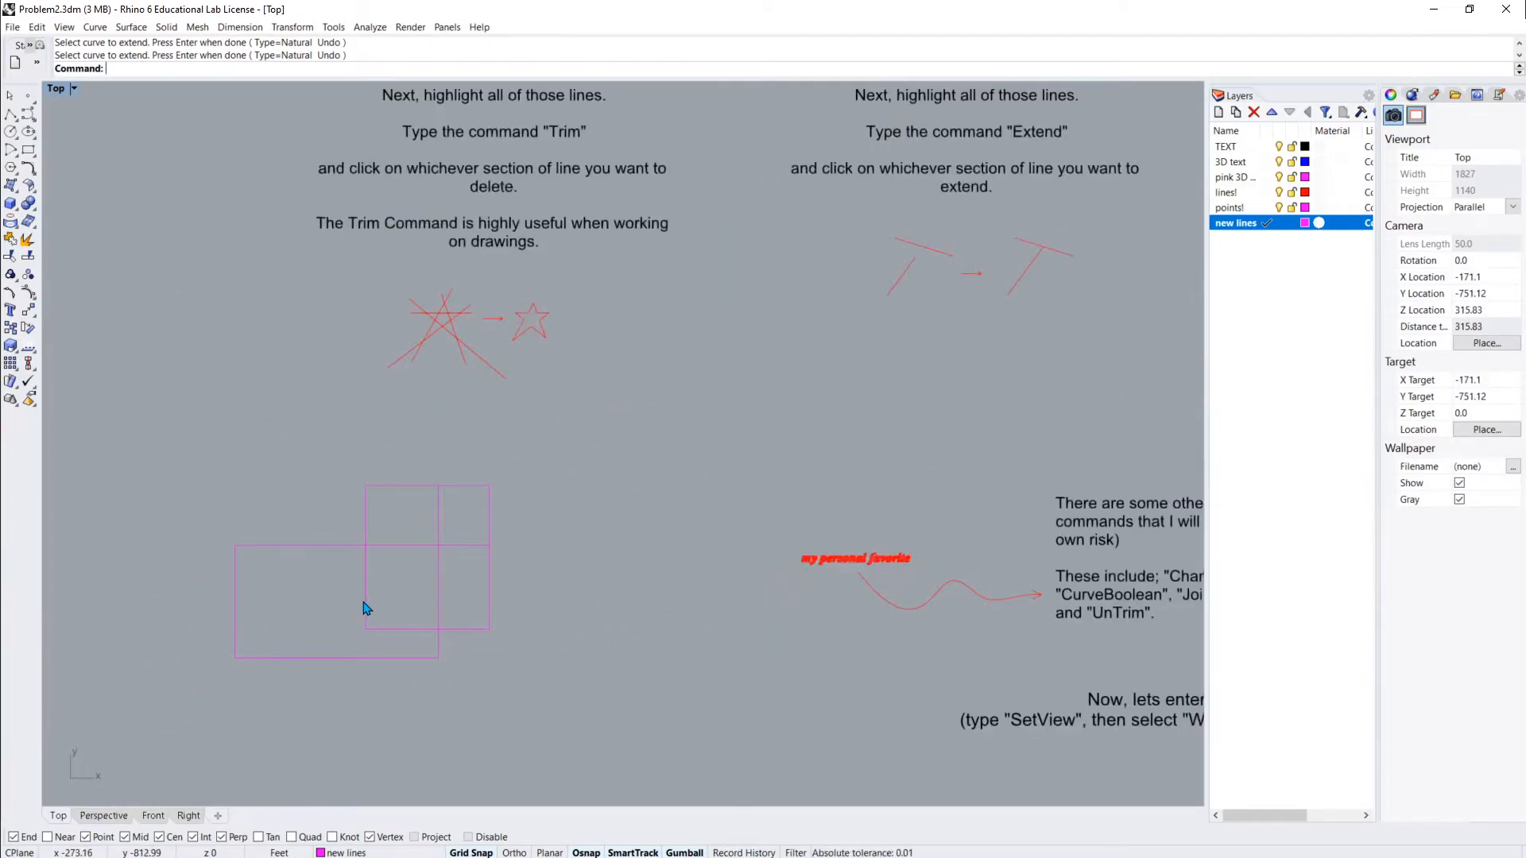
{"action": "left_click", "coordinate": [366, 608]}
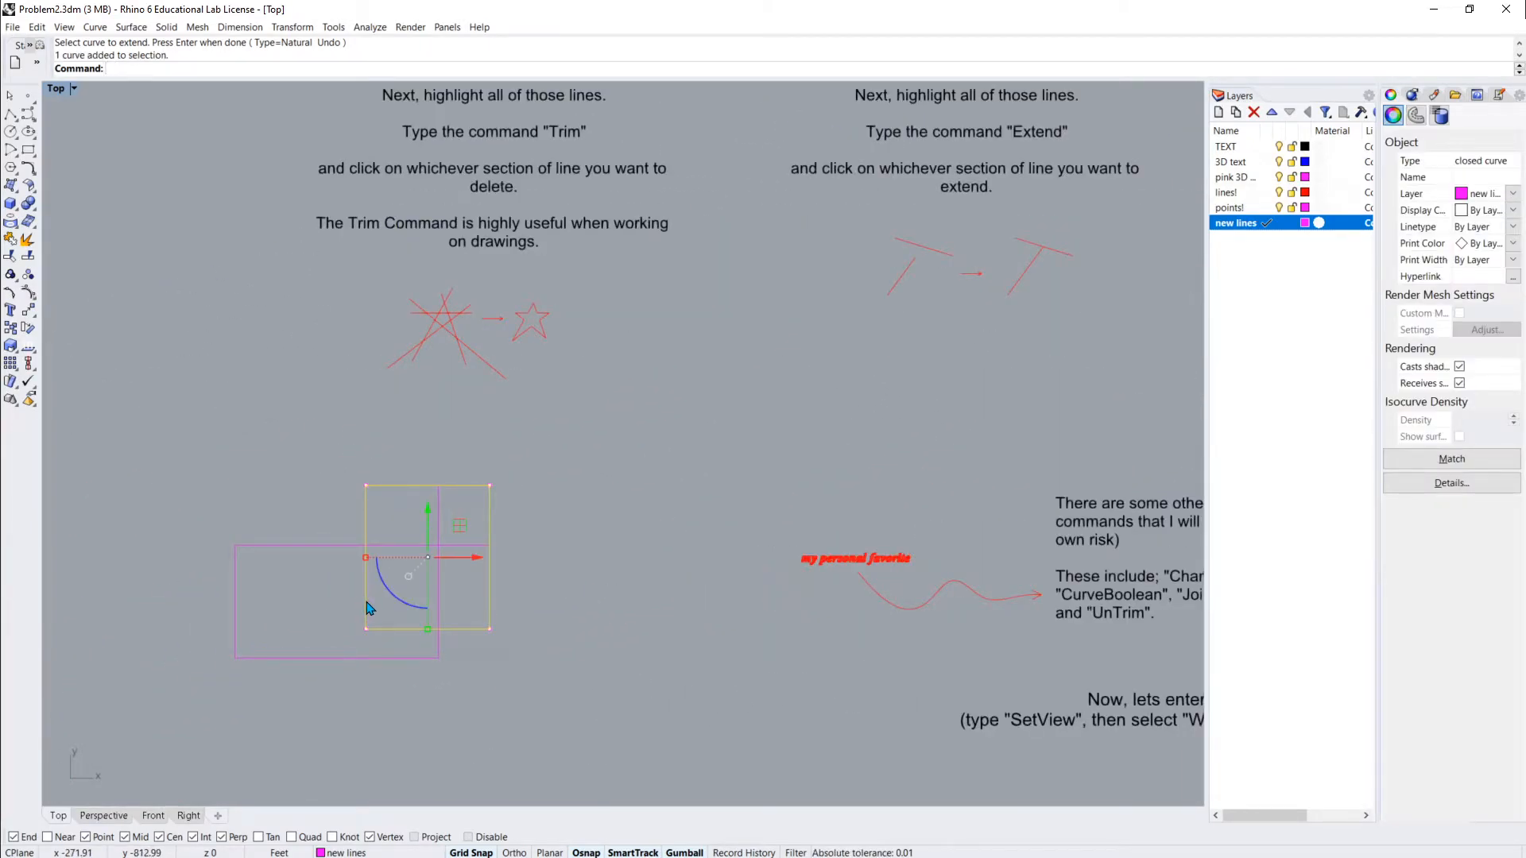
{"action": "type", "text": "Offset"}
{"action": "key", "text": "Return"}
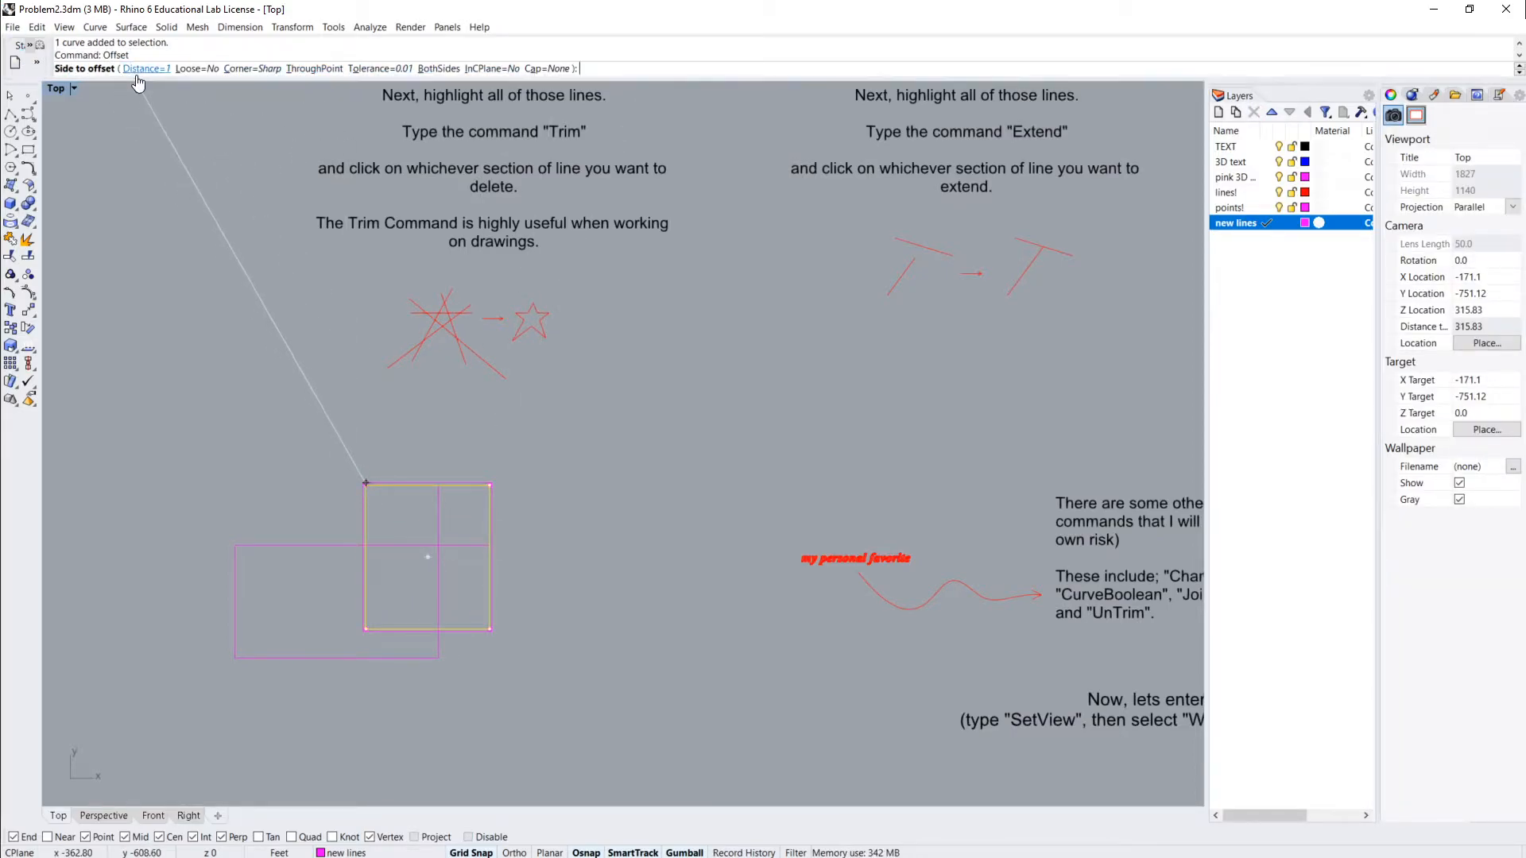
{"action": "left_click", "coordinate": [268, 69]}
{"action": "left_click", "coordinate": [212, 69]}
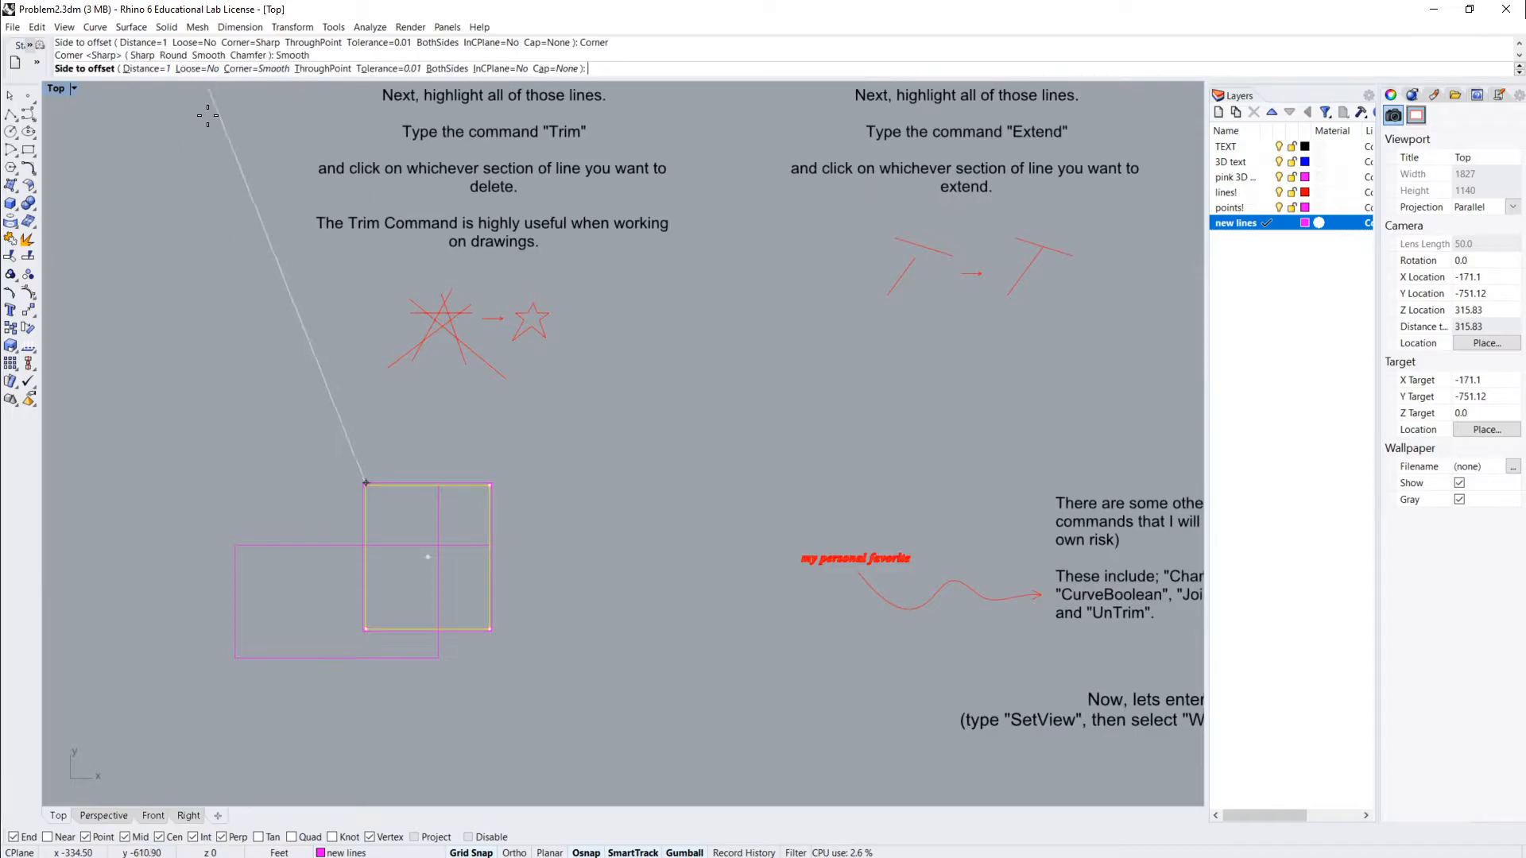
Set the offset distance to 4 and place the offset curve outside the squarer rectangle
{"action": "scroll", "coordinate": [371, 484], "scroll_direction": "up", "scroll_amount": 6}
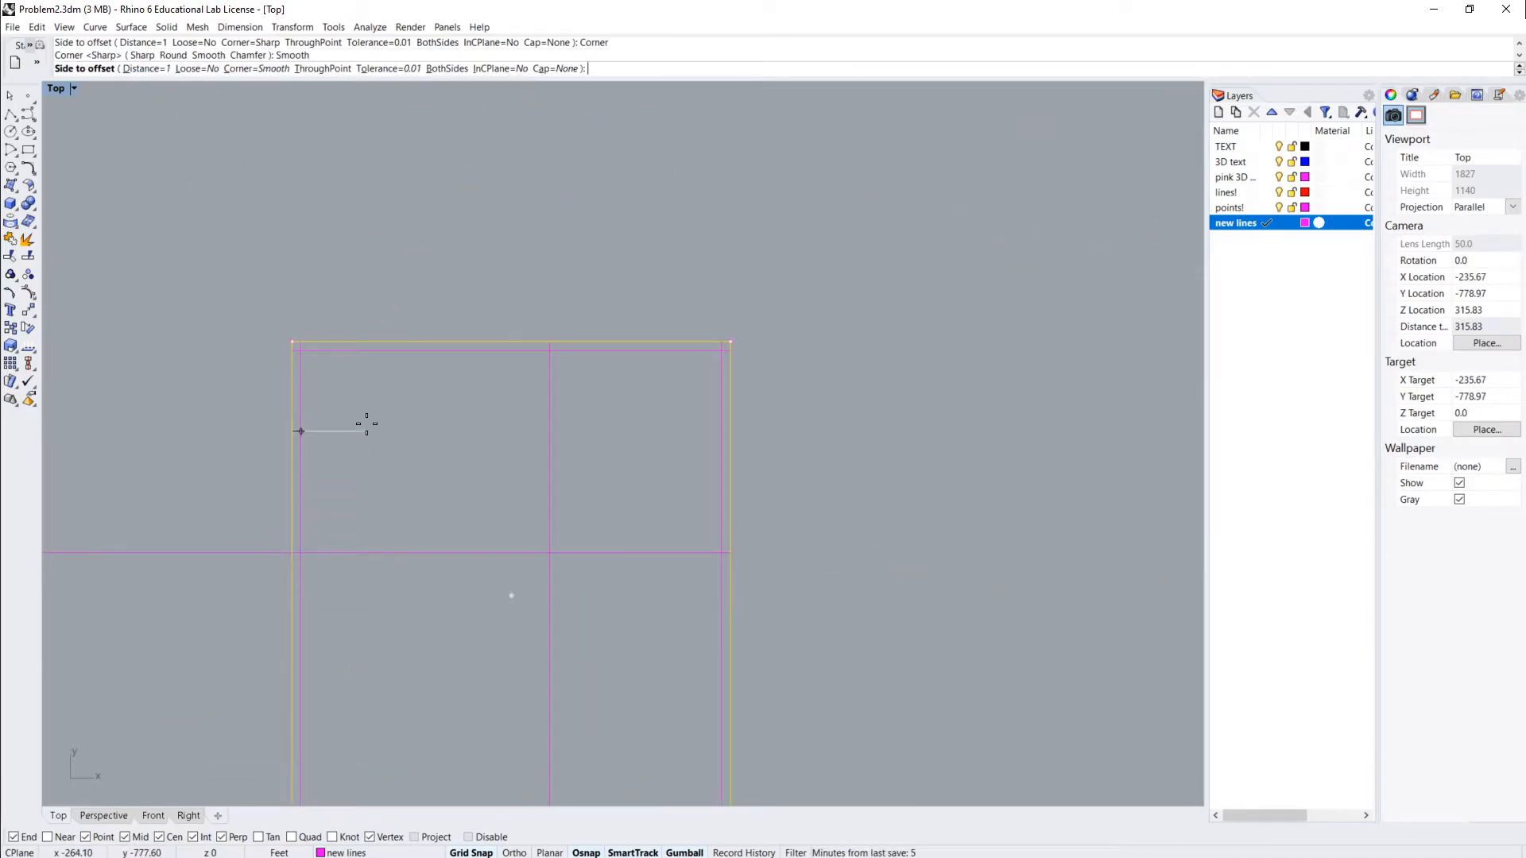
{"action": "left_click", "coordinate": [147, 69]}
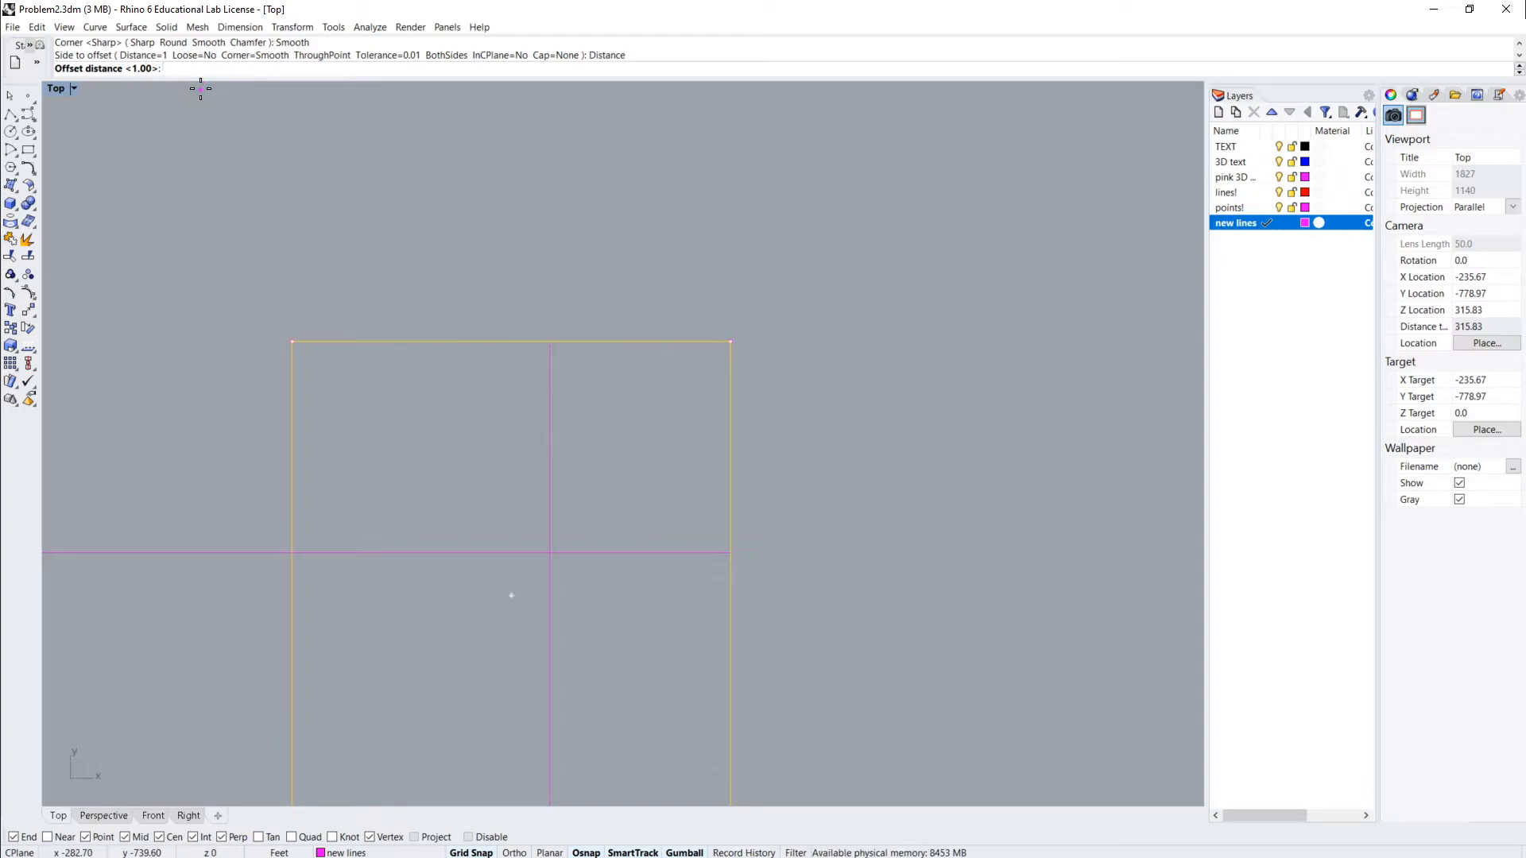
{"action": "type", "text": "4"}
{"action": "key", "text": "Return"}
{"action": "scroll", "coordinate": [238, 265], "scroll_direction": "down", "scroll_amount": 3}
{"action": "left_click", "coordinate": [238, 261]}
{"action": "key", "text": "Escape"}
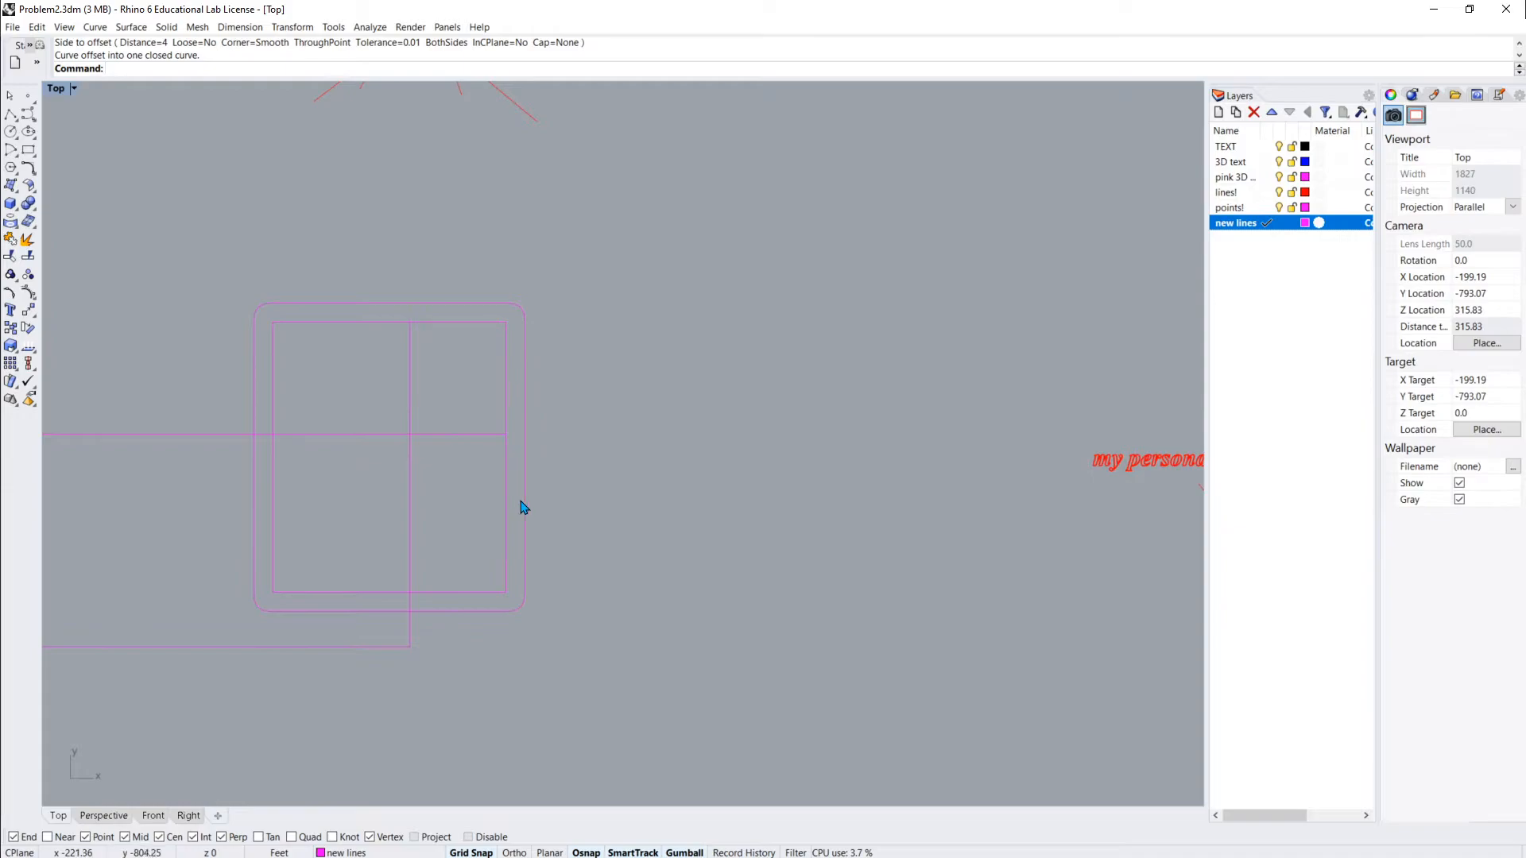
Pull the upper-right corner control point of the outer offset curve far out to the right and slightly up, forming a spike
{"action": "left_click", "coordinate": [525, 393]}
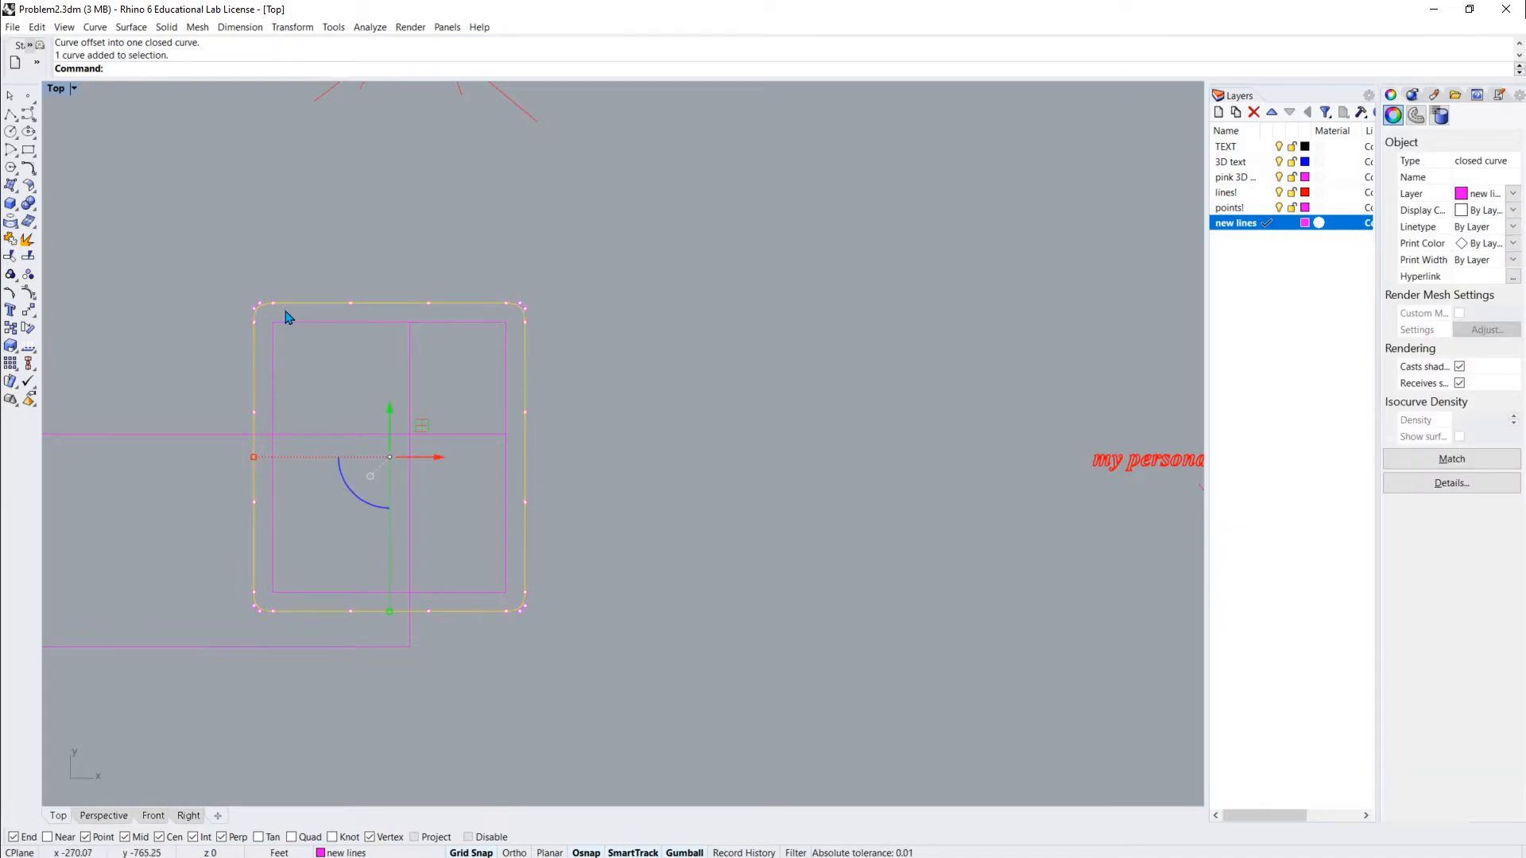
{"action": "key", "text": "Escape"}
{"action": "scroll", "coordinate": [492, 373], "scroll_direction": "down", "scroll_amount": 2}
{"action": "scroll", "coordinate": [494, 374], "scroll_direction": "up", "scroll_amount": 2}
{"action": "left_click", "coordinate": [526, 337]}
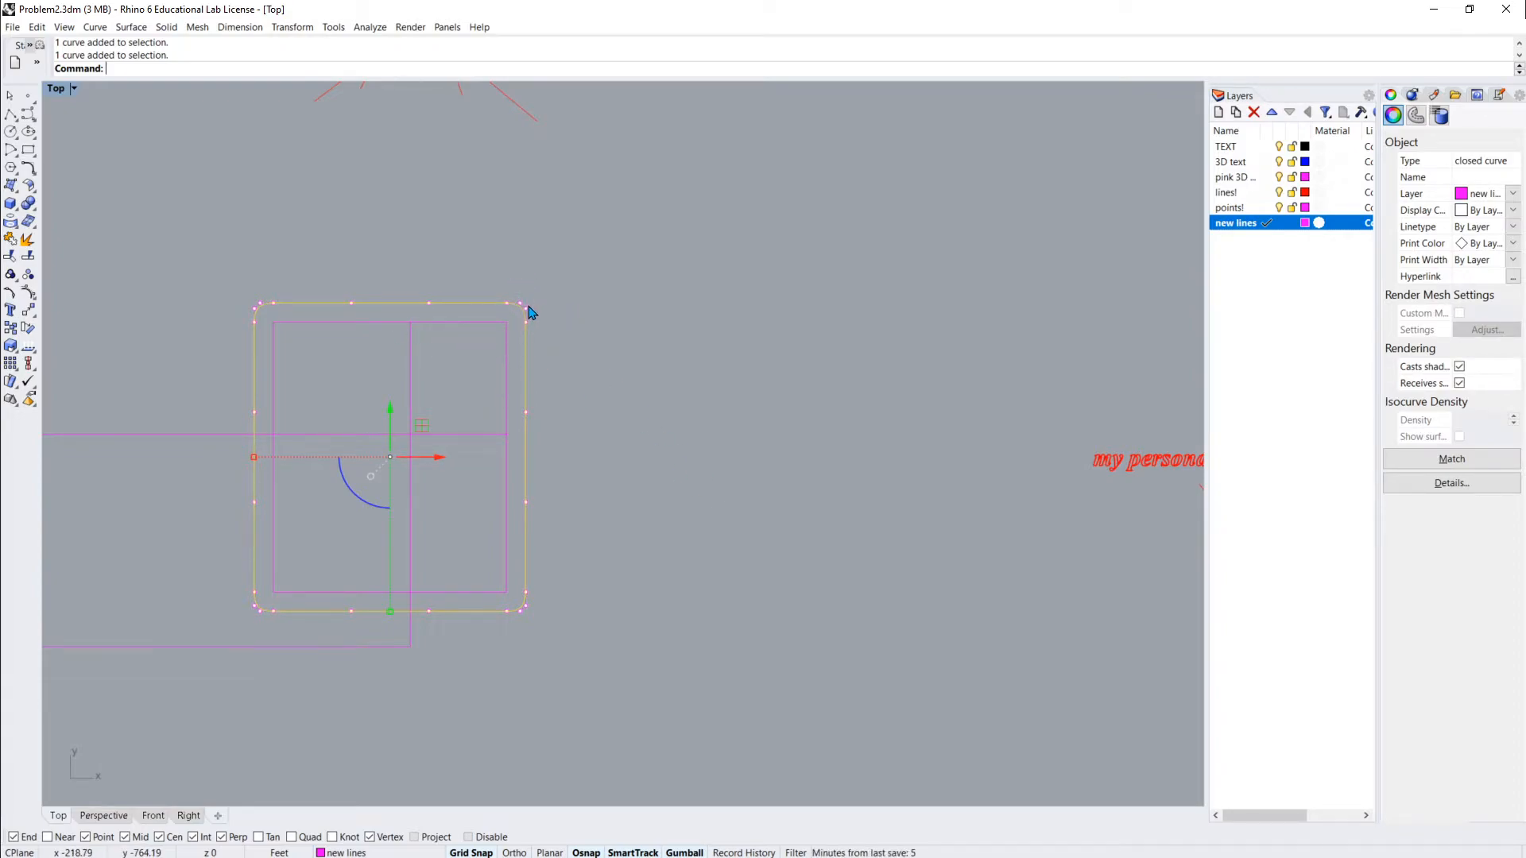
{"action": "left_click_drag", "start_coordinate": [531, 314], "coordinate": [861, 265]}
{"action": "left_click", "coordinate": [768, 372]}
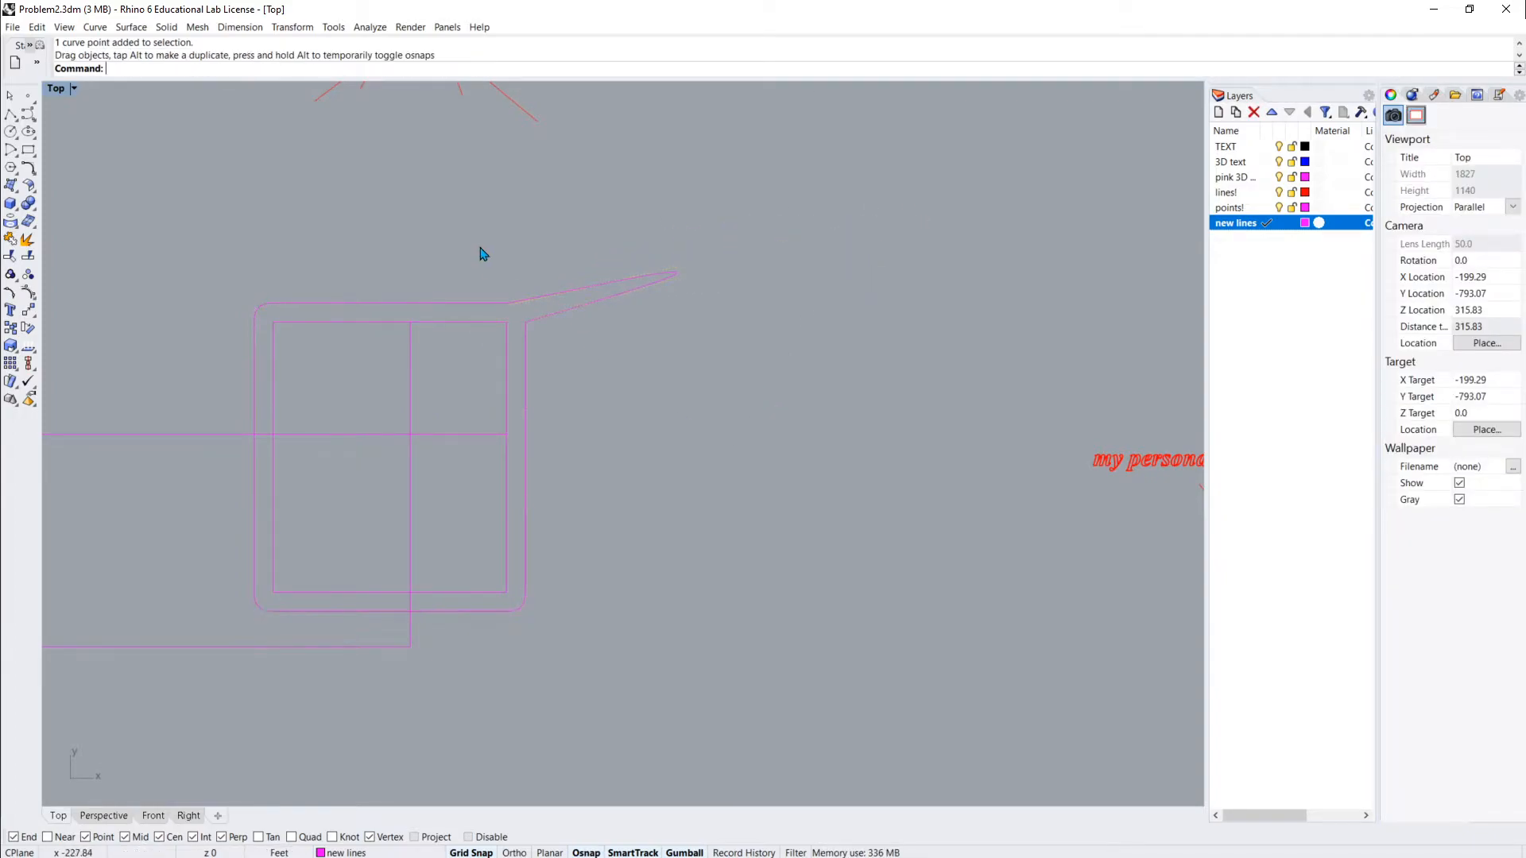
Move the two middle control points on the outer curve's right side together horizontally outward, so that side bulges
{"action": "left_click", "coordinate": [585, 305]}
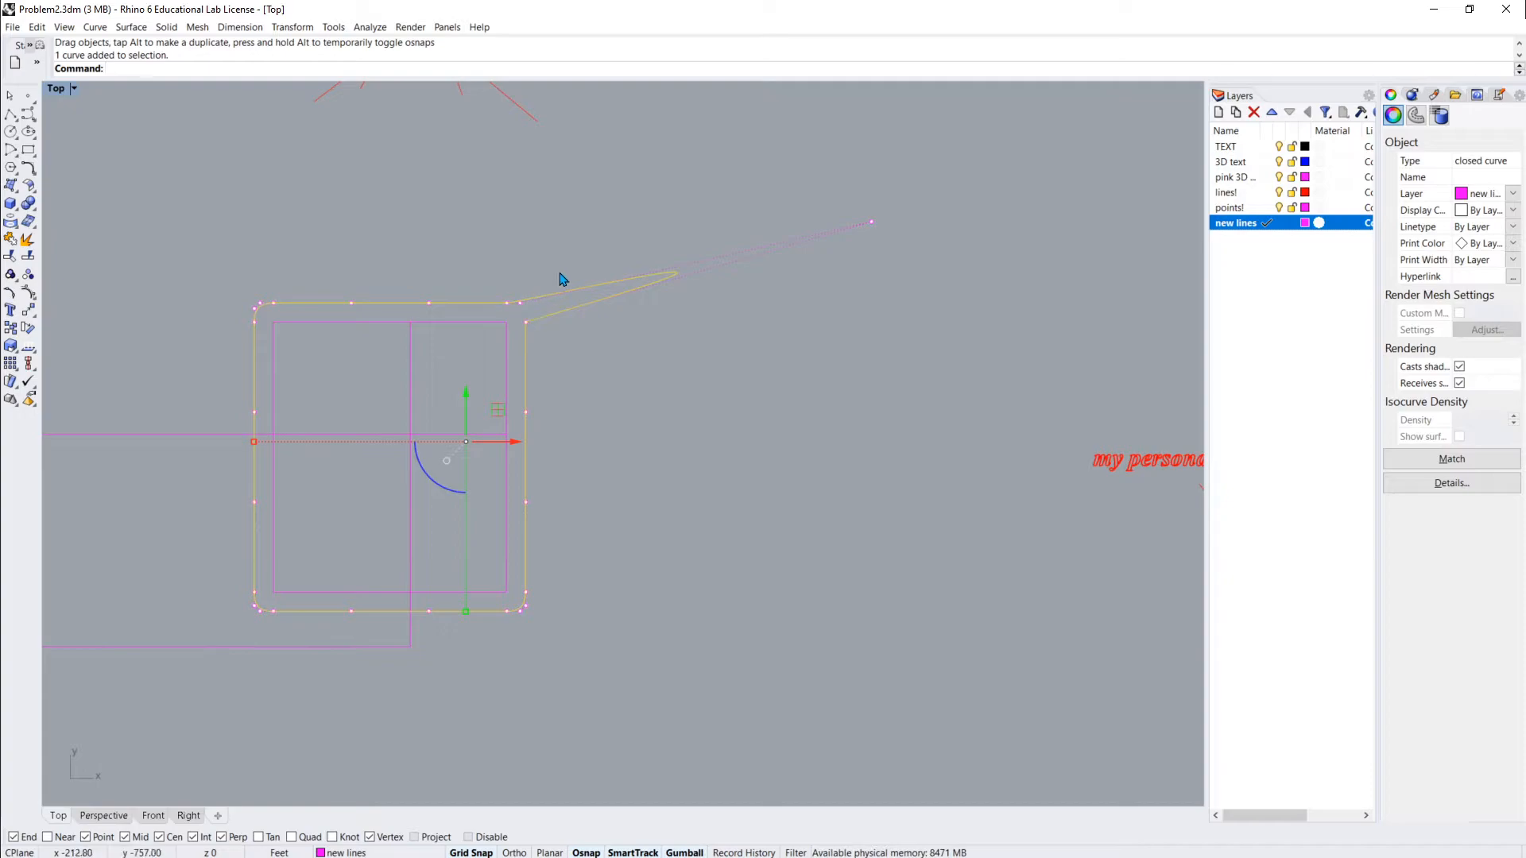
{"action": "left_click", "coordinate": [531, 414]}
{"action": "left_click", "coordinate": [528, 505], "text": "shift"}
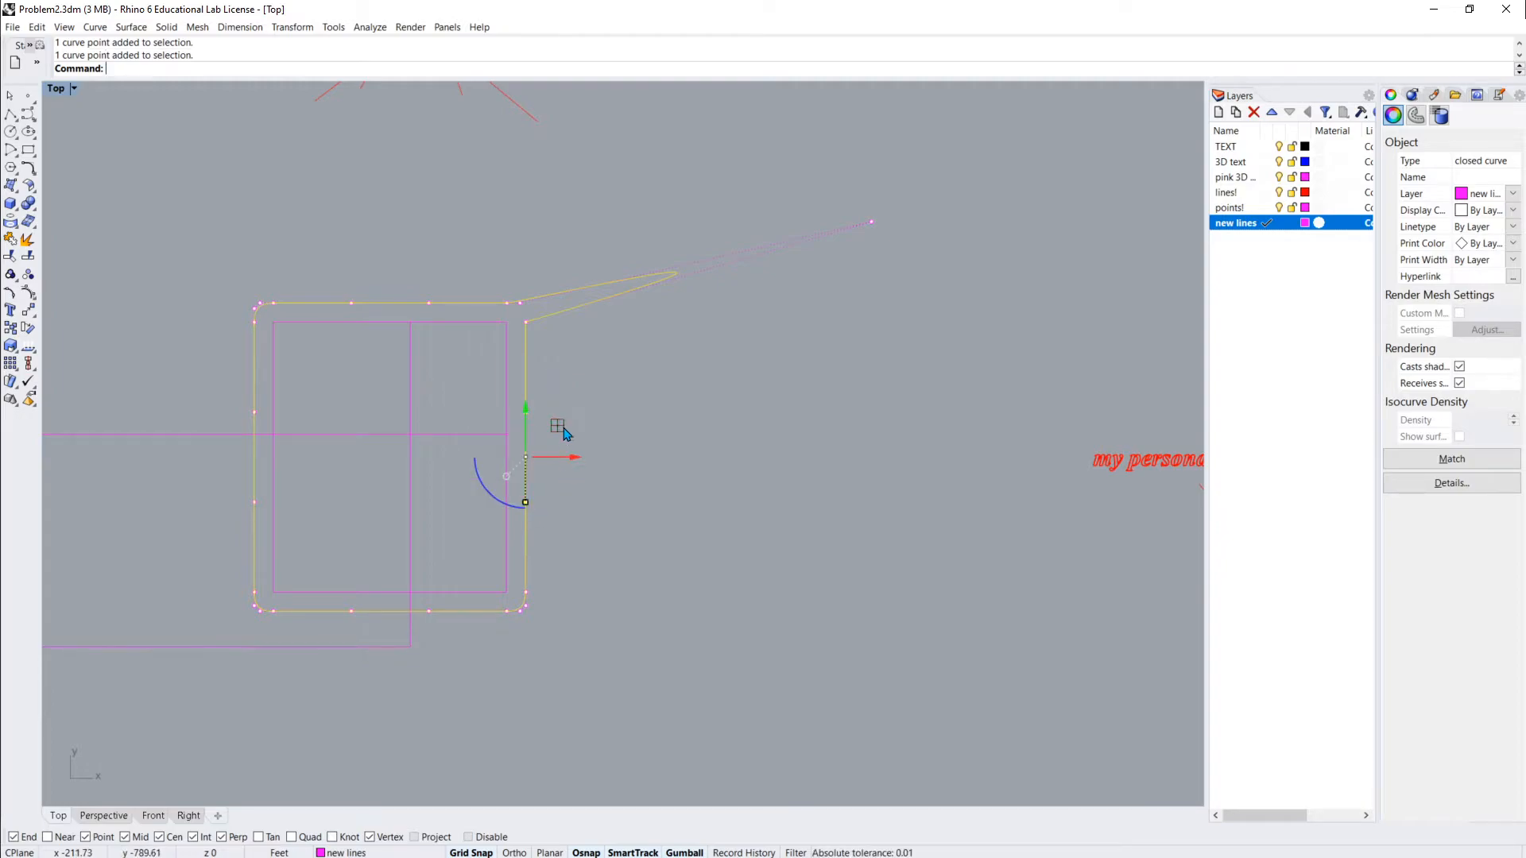
{"action": "left_click_drag", "start_coordinate": [569, 457], "coordinate": [713, 451]}
{"action": "key", "text": "Escape"}
{"action": "key", "text": "Escape"}
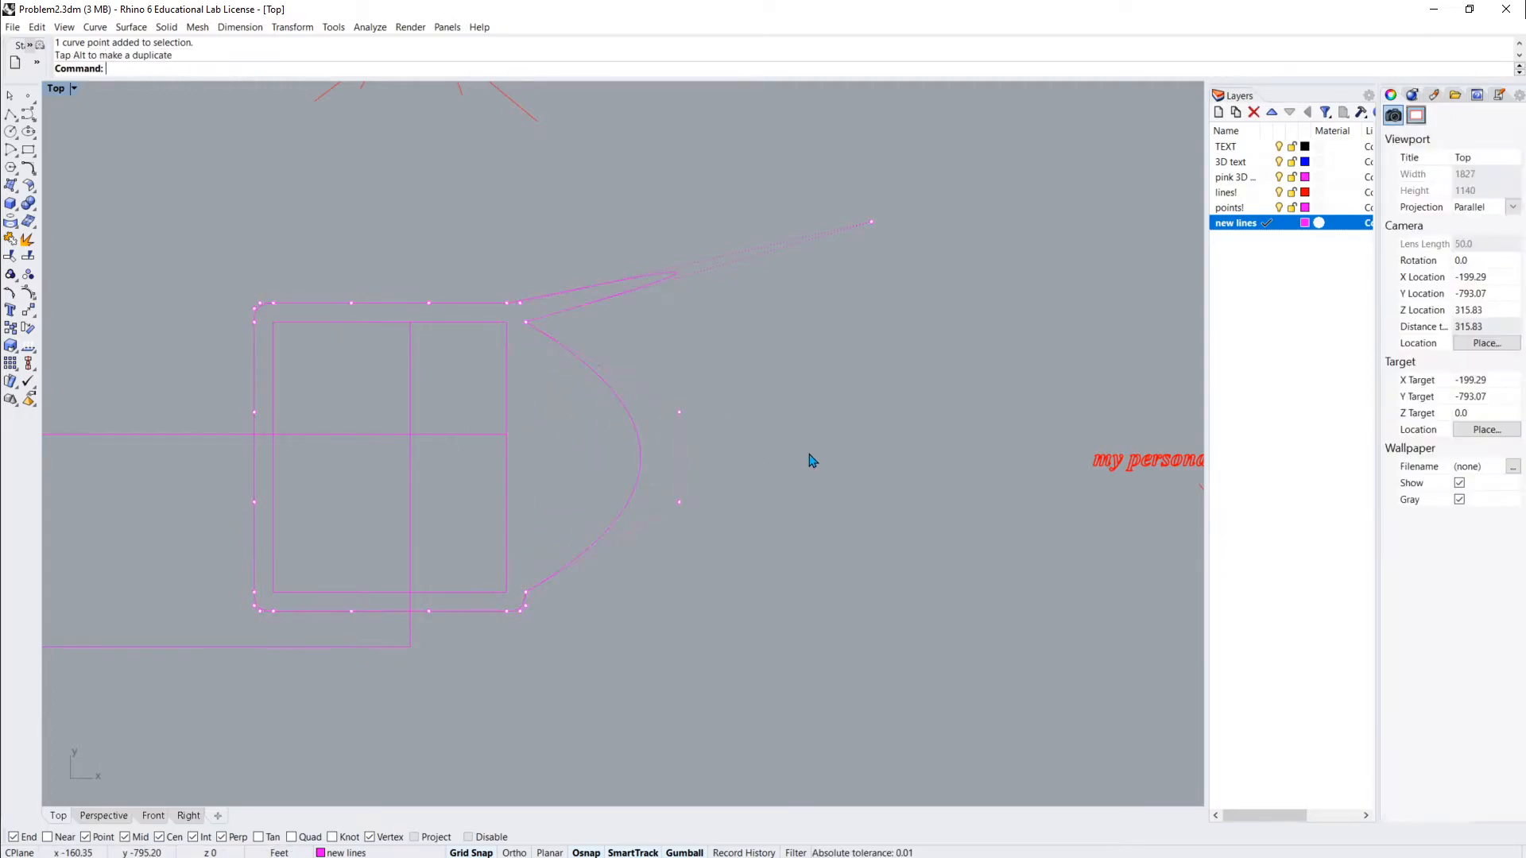
{"action": "scroll", "coordinate": [721, 422], "scroll_direction": "down", "scroll_amount": 6}
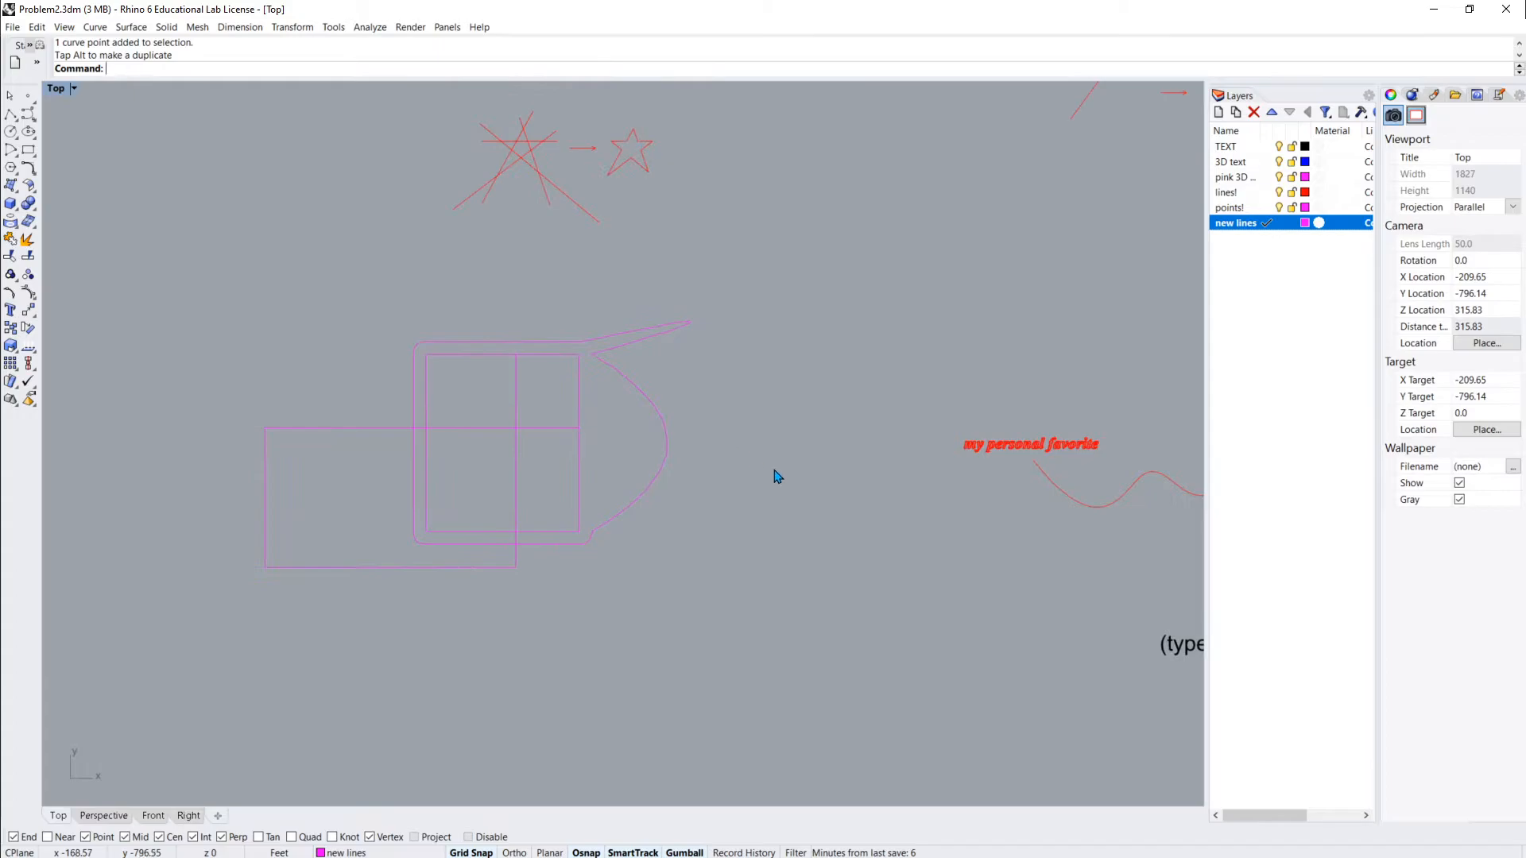
{"action": "mouse_move", "coordinate": [665, 631]}
{"action": "left_mouse_down"}
{"action": "mouse_move", "coordinate": [351, 422]}
{"action": "mouse_move", "coordinate": [285, 411]}
{"action": "left_mouse_up"}
{"action": "scroll", "coordinate": [657, 568], "scroll_direction": "down", "scroll_amount": 4}
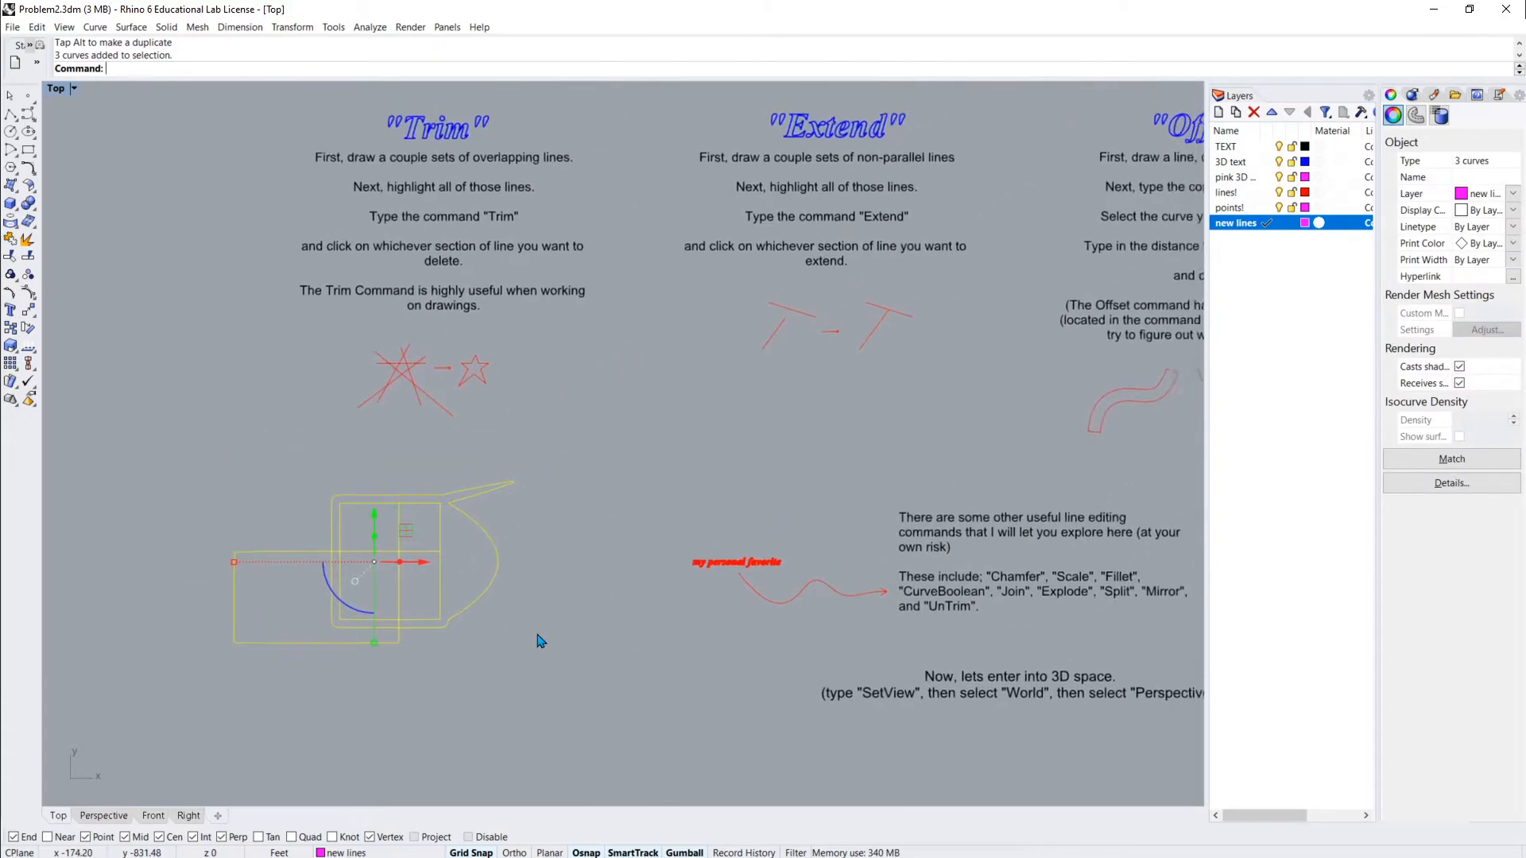
{"action": "left_click", "coordinate": [560, 621]}
{"action": "scroll", "coordinate": [560, 621], "scroll_direction": "up", "scroll_amount": 2}
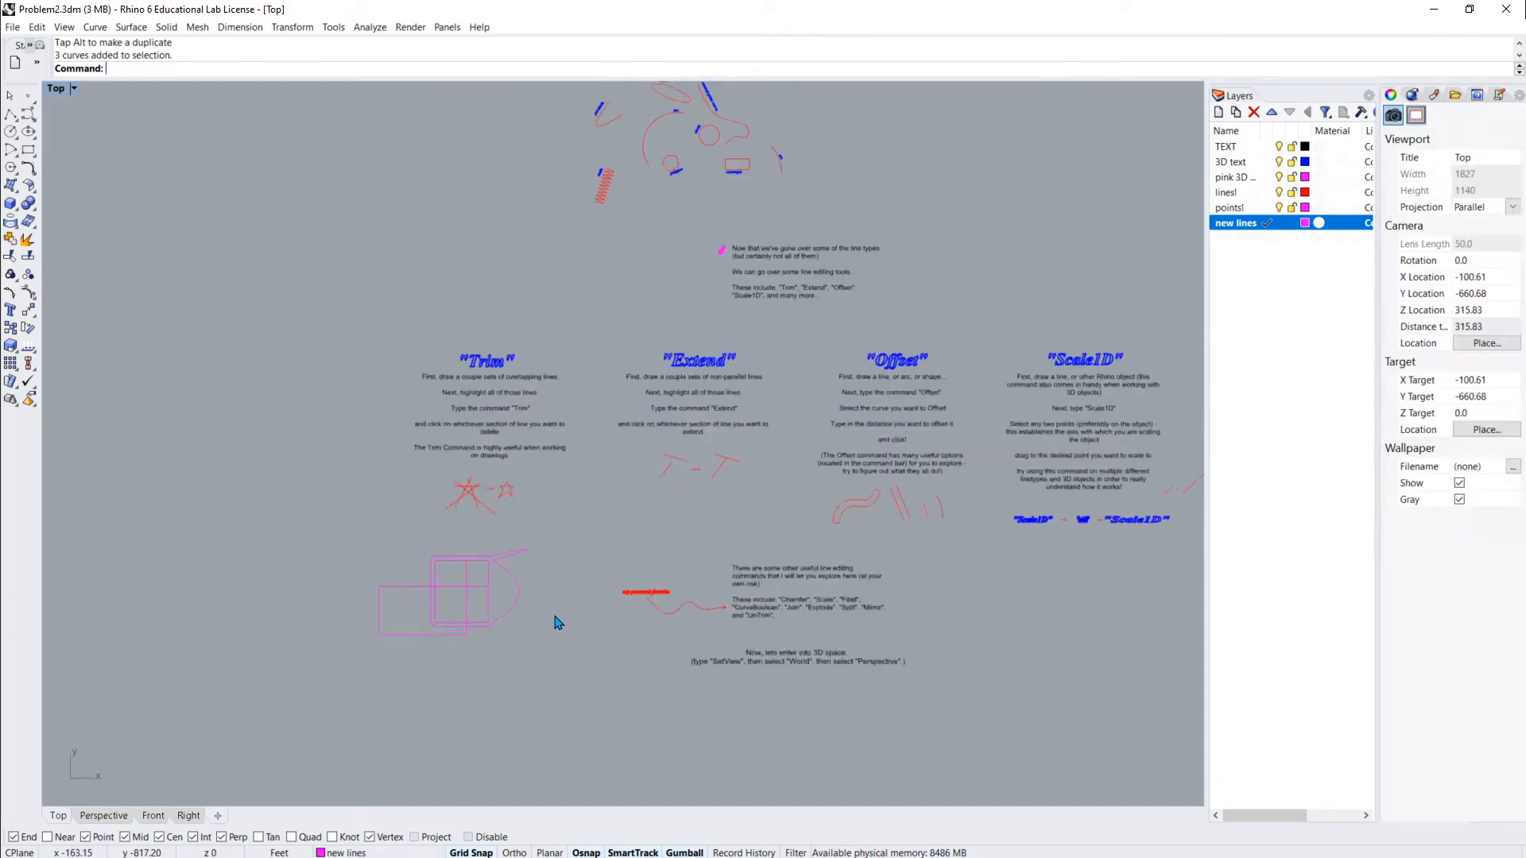
{"action": "scroll", "coordinate": [1055, 487], "scroll_direction": "up", "scroll_amount": 4}
{"action": "right_click_drag", "start_coordinate": [434, 607], "coordinate": [855, 446]}
{"action": "scroll", "coordinate": [554, 534], "scroll_direction": "up", "scroll_amount": 8}
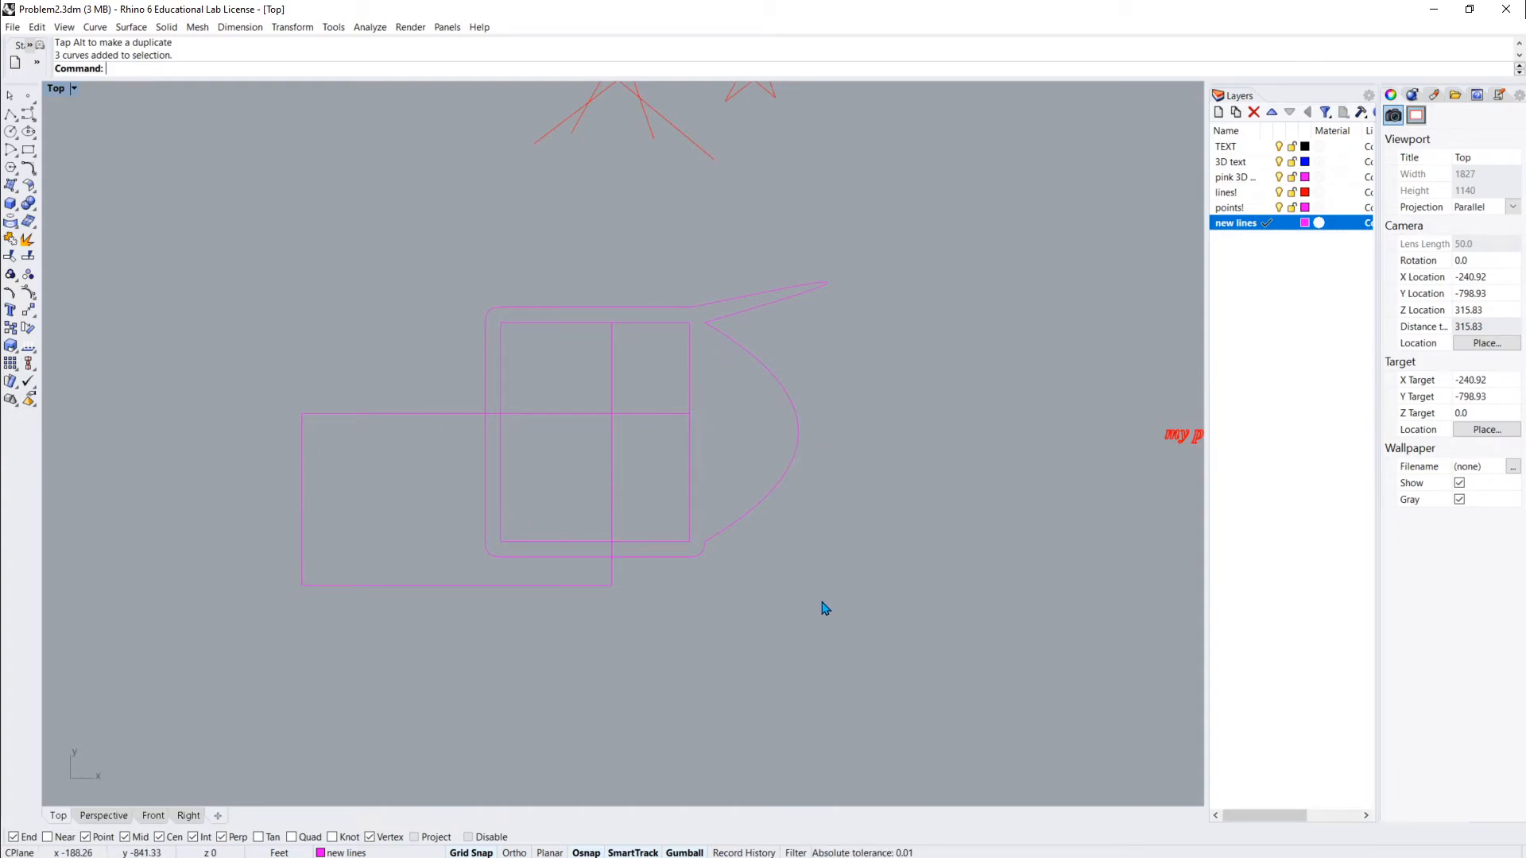
{"action": "left_click", "coordinate": [351, 414]}
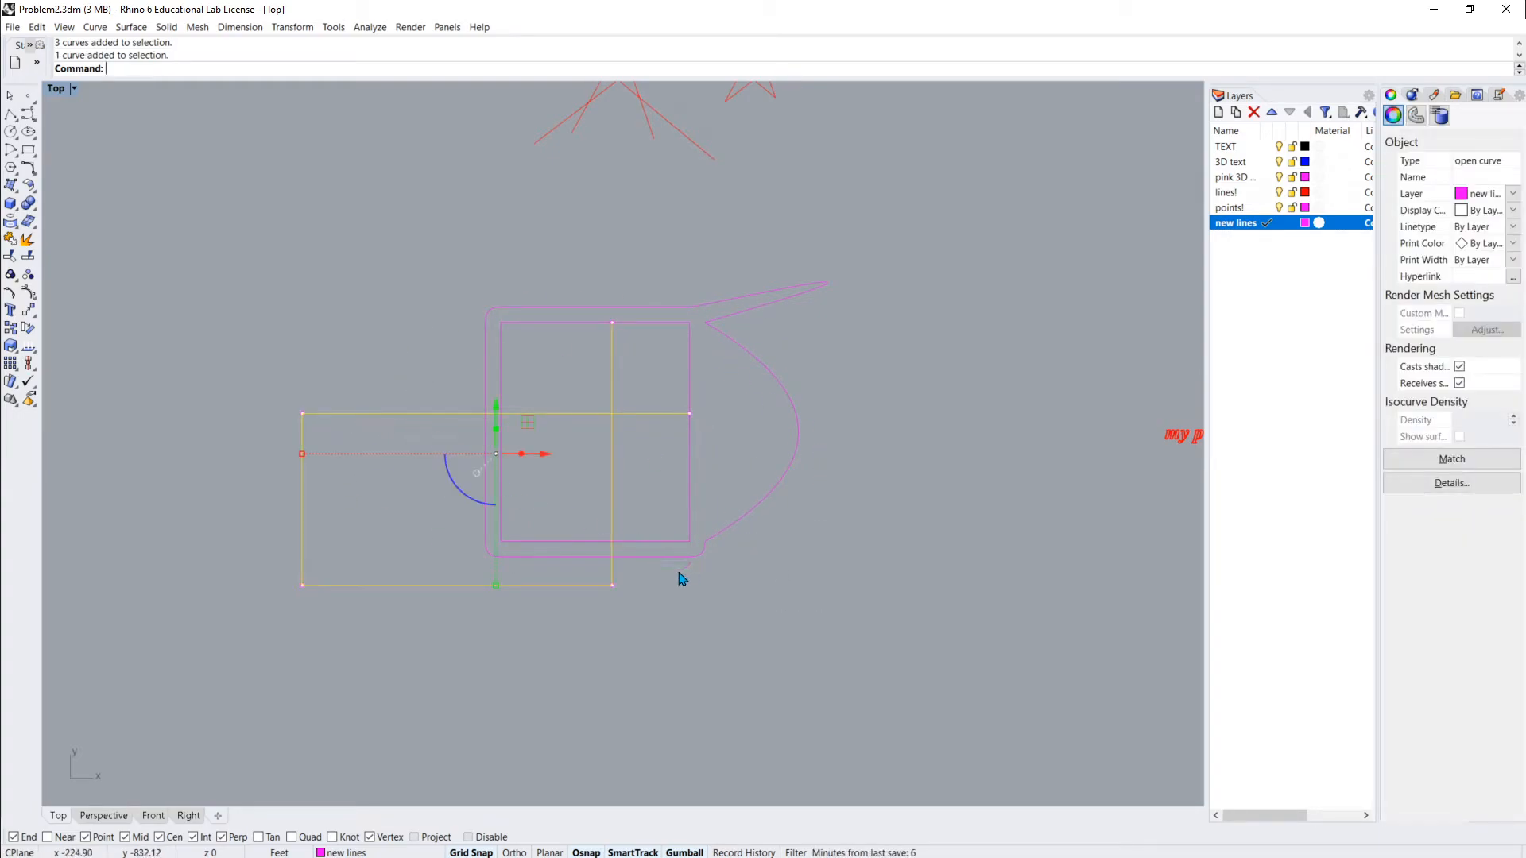
{"action": "left_click", "coordinate": [829, 612]}
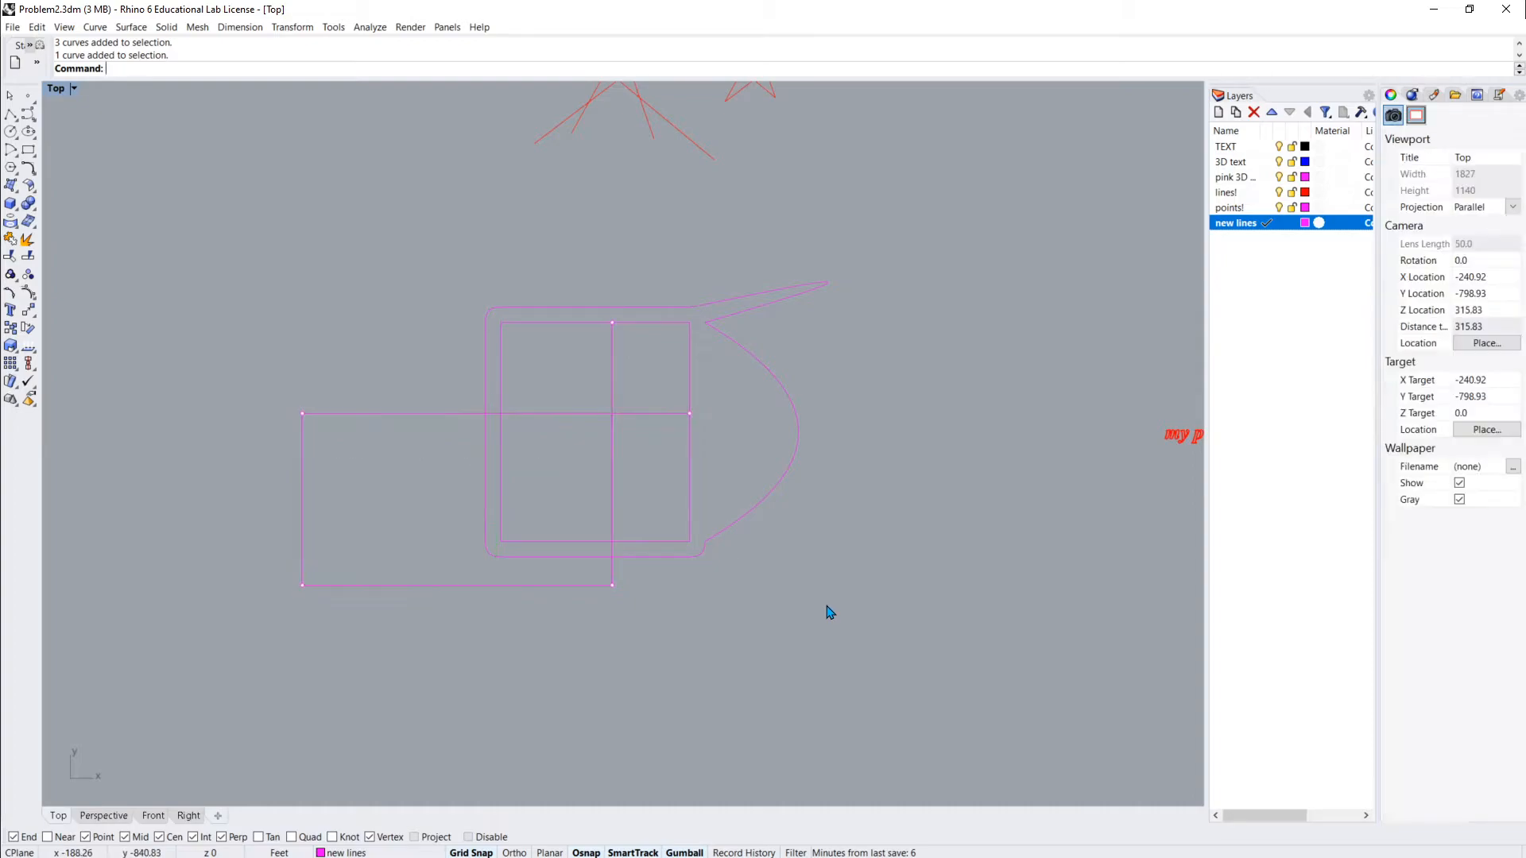
Scale the squarer rectangle and its outer curve together down to about a third of their size from their lower-left corner
{"action": "left_click_drag", "start_coordinate": [810, 611], "coordinate": [671, 481]}
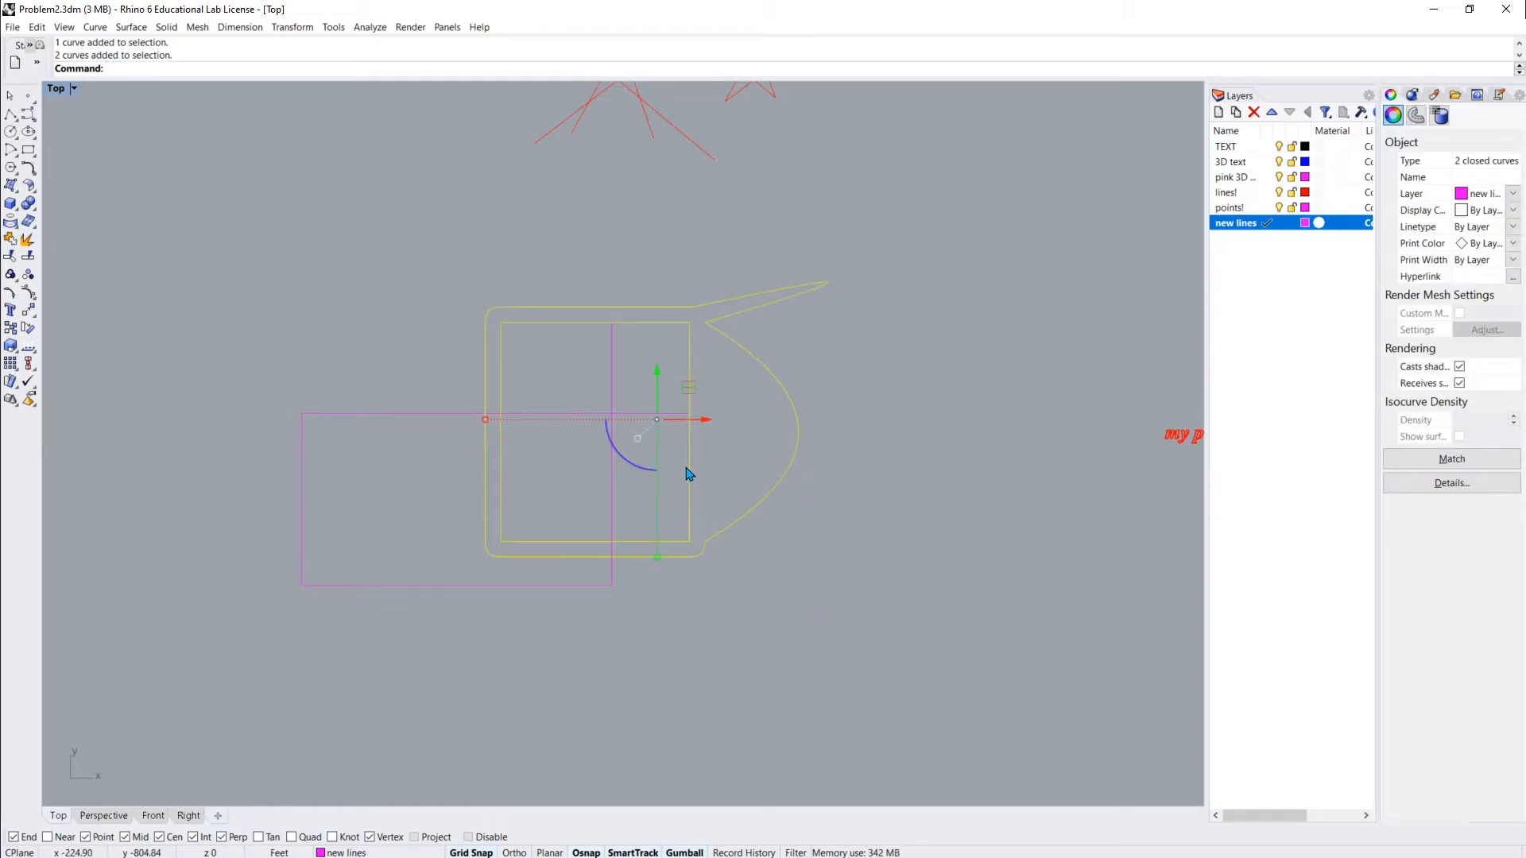
{"action": "type", "text": "Scale"}
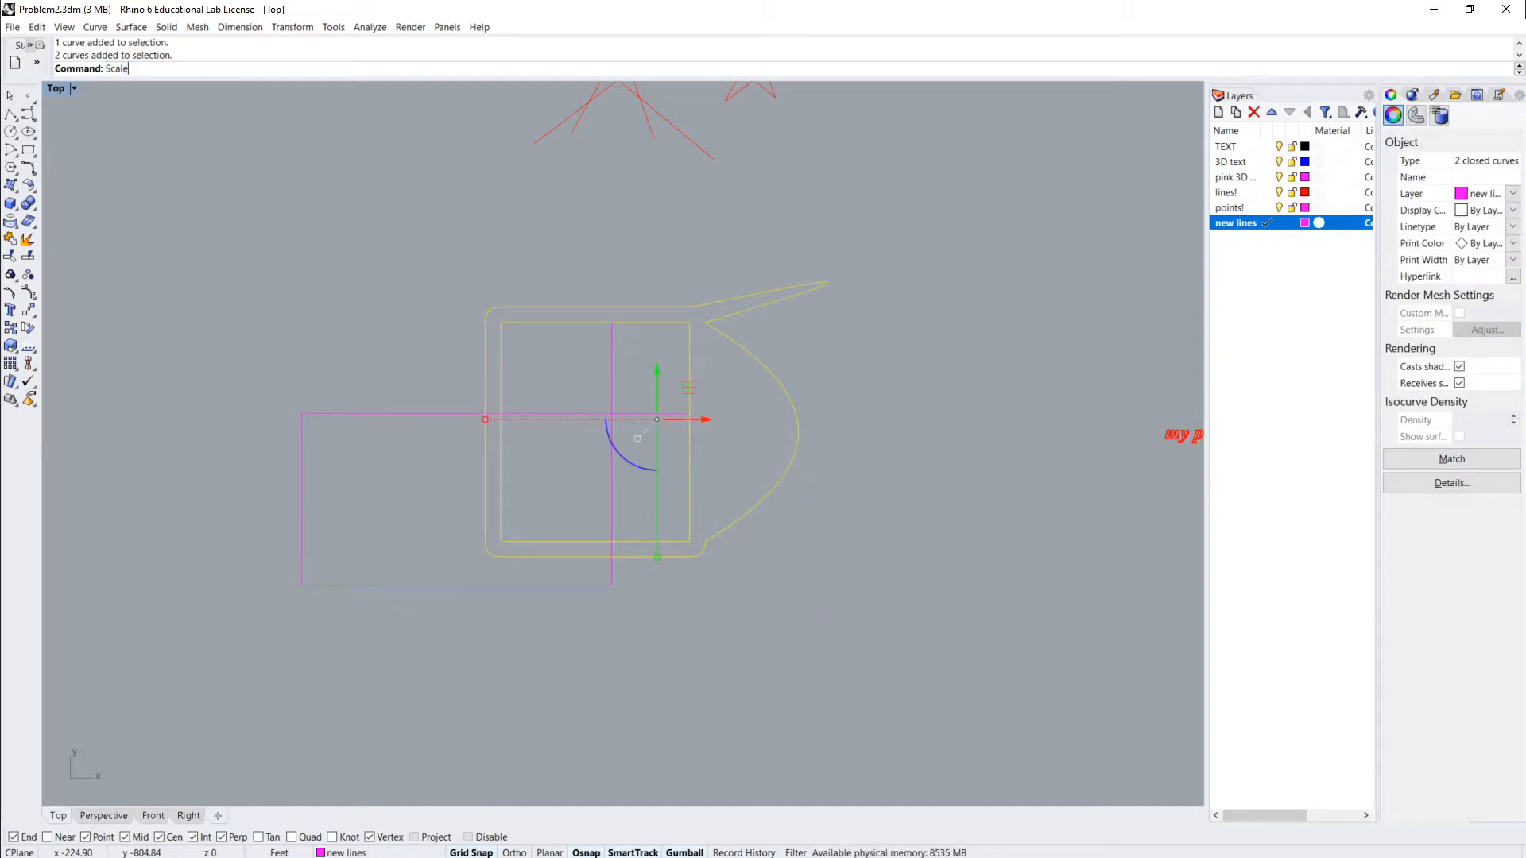
{"action": "key", "text": "Return"}
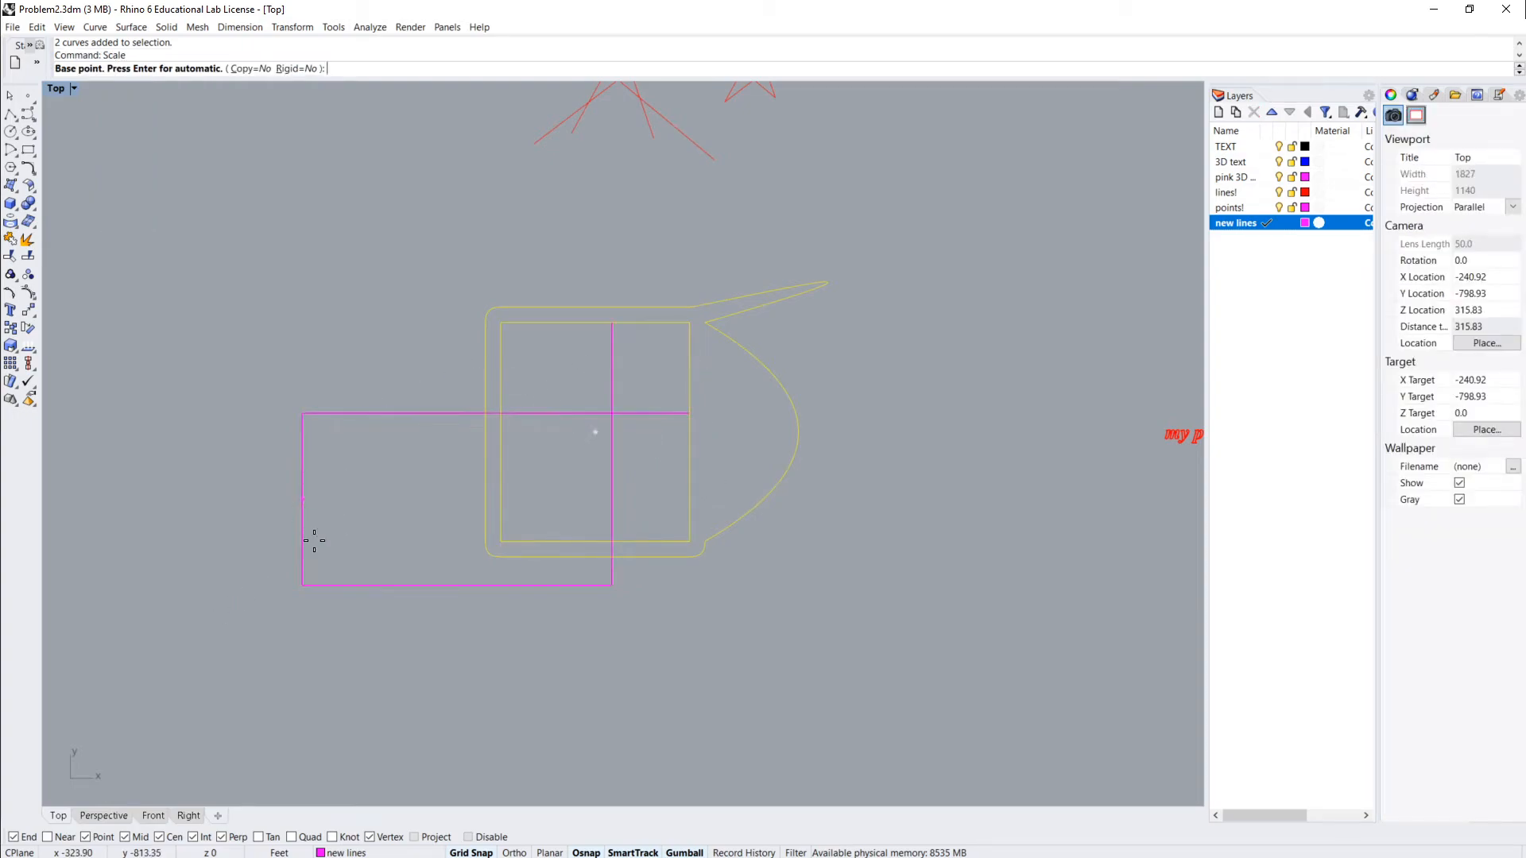
{"action": "left_click", "coordinate": [486, 555]}
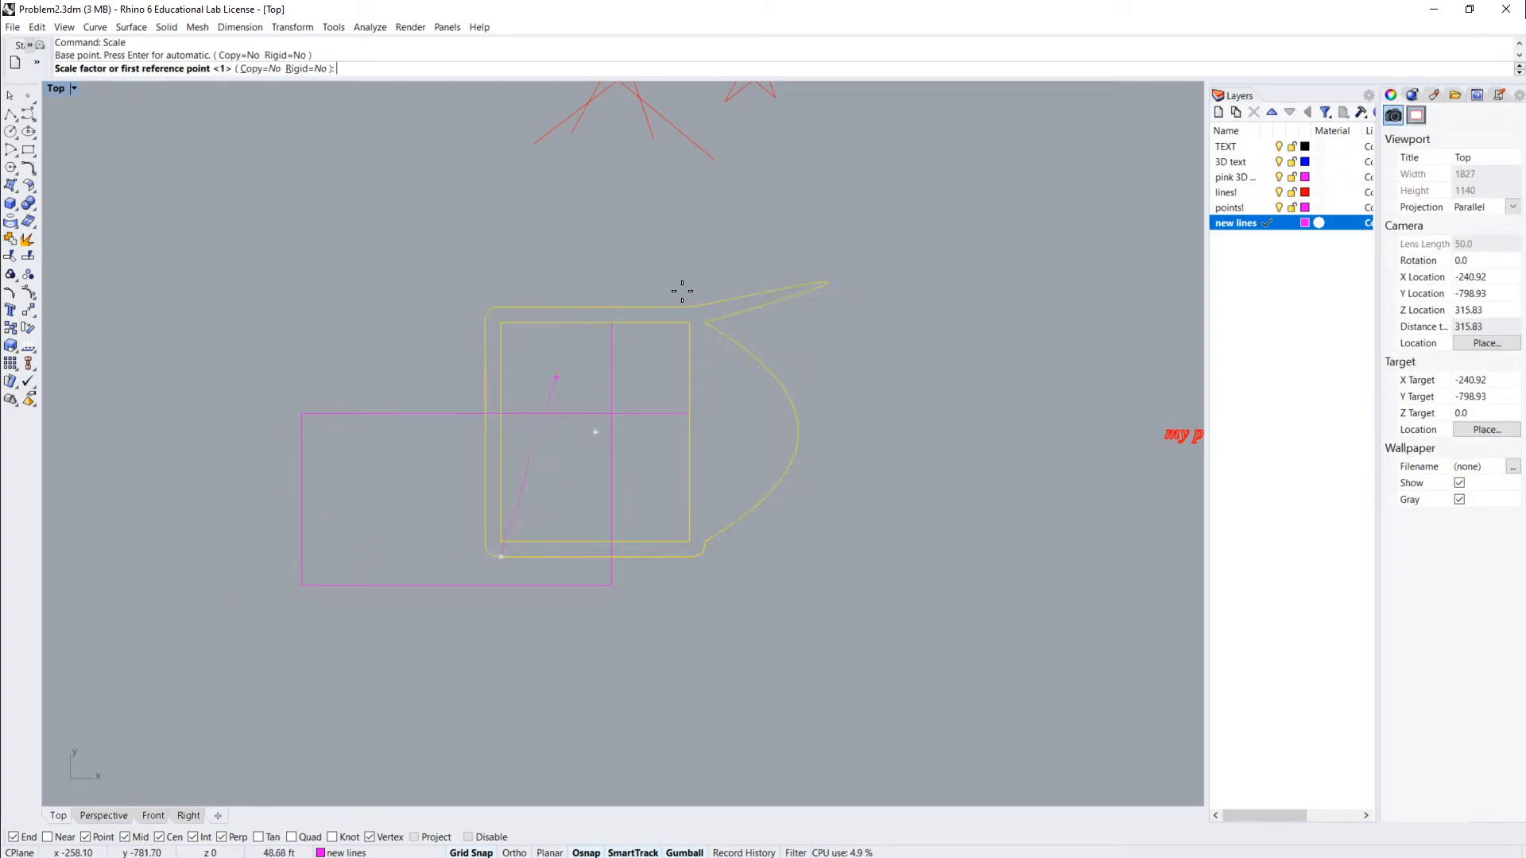
{"action": "left_click", "coordinate": [953, 121]}
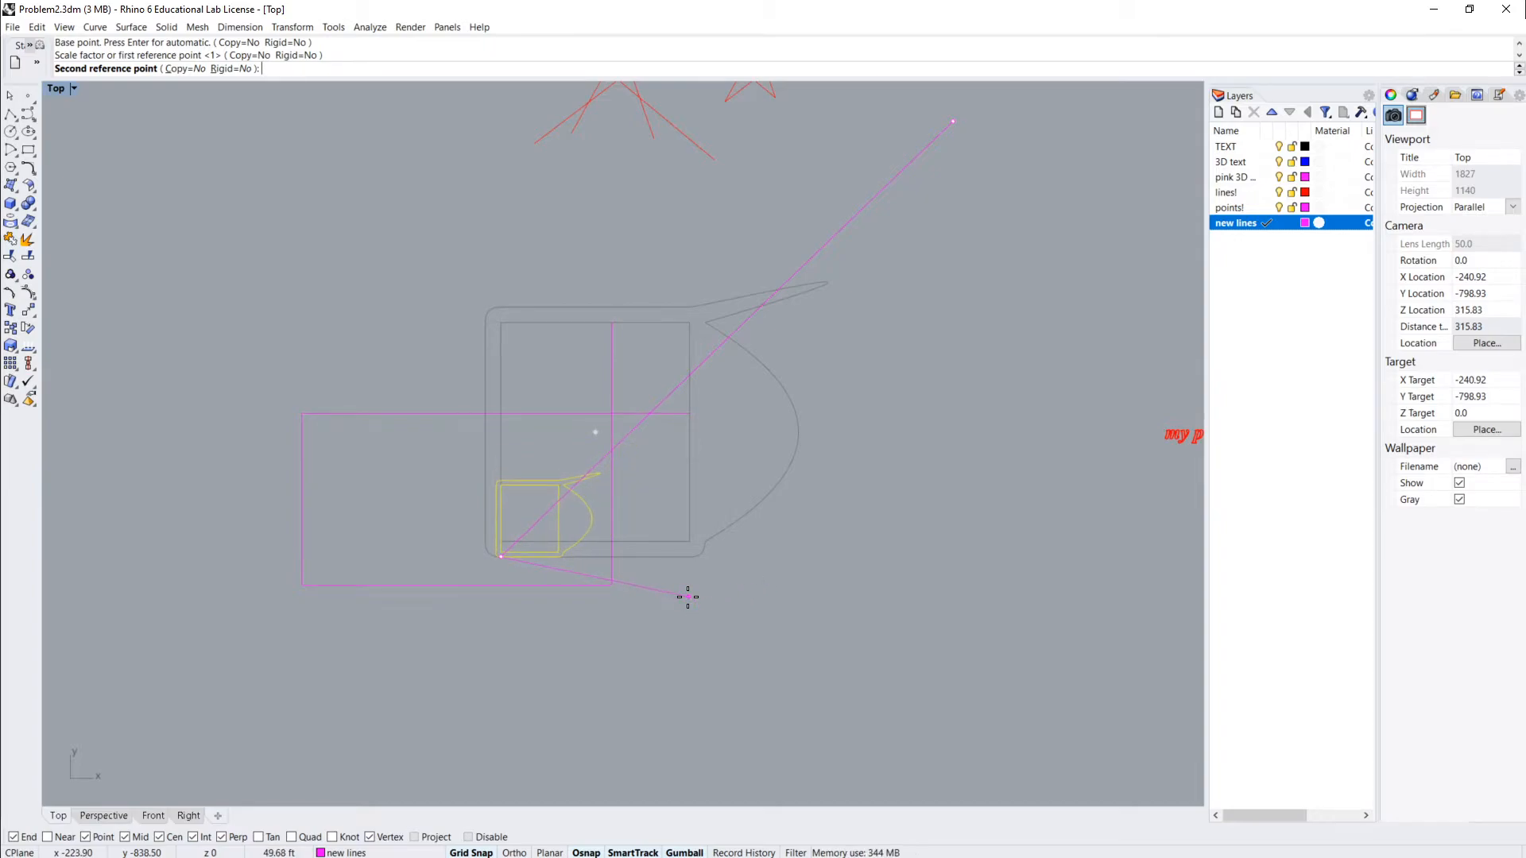
{"action": "left_click", "coordinate": [689, 597]}
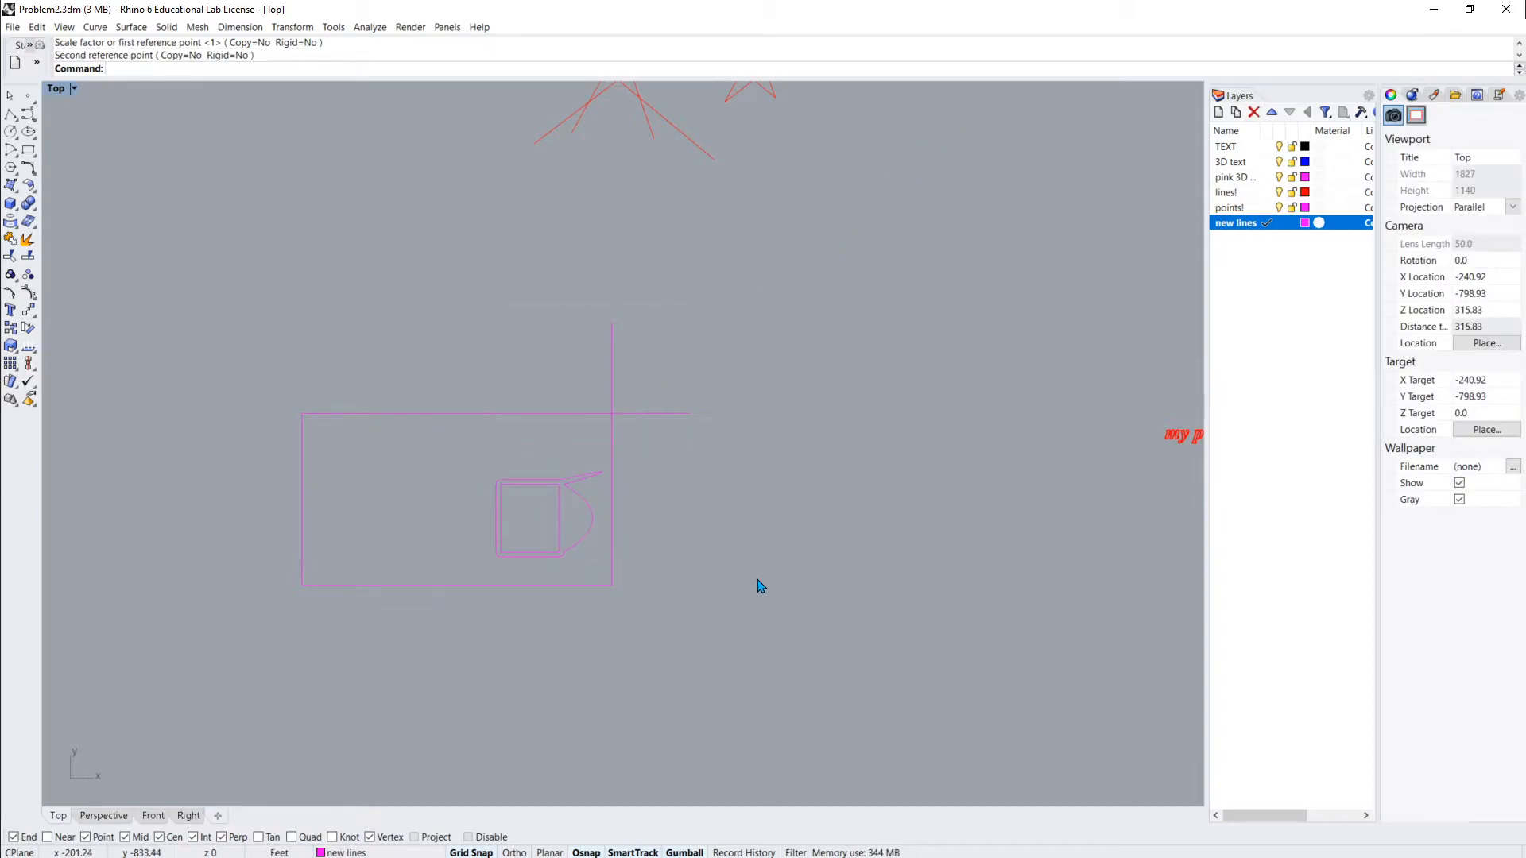
Duplicate the scaled-down rectangle and its outer curve directly to the left, inside the wide rectangle
{"action": "left_click_drag", "start_coordinate": [590, 574], "coordinate": [447, 461]}
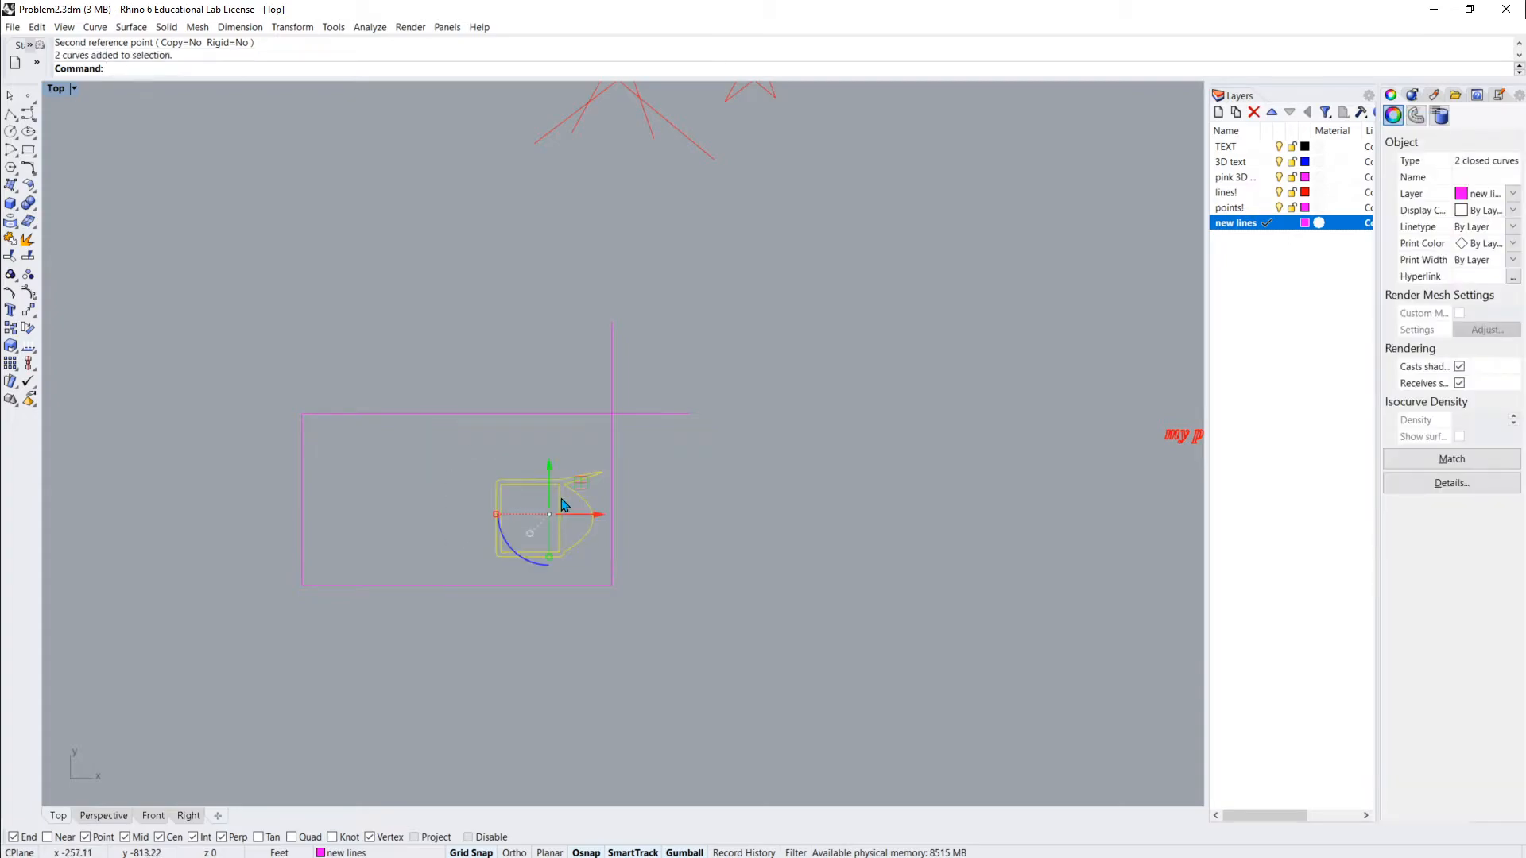
{"action": "key", "text": "Escape"}
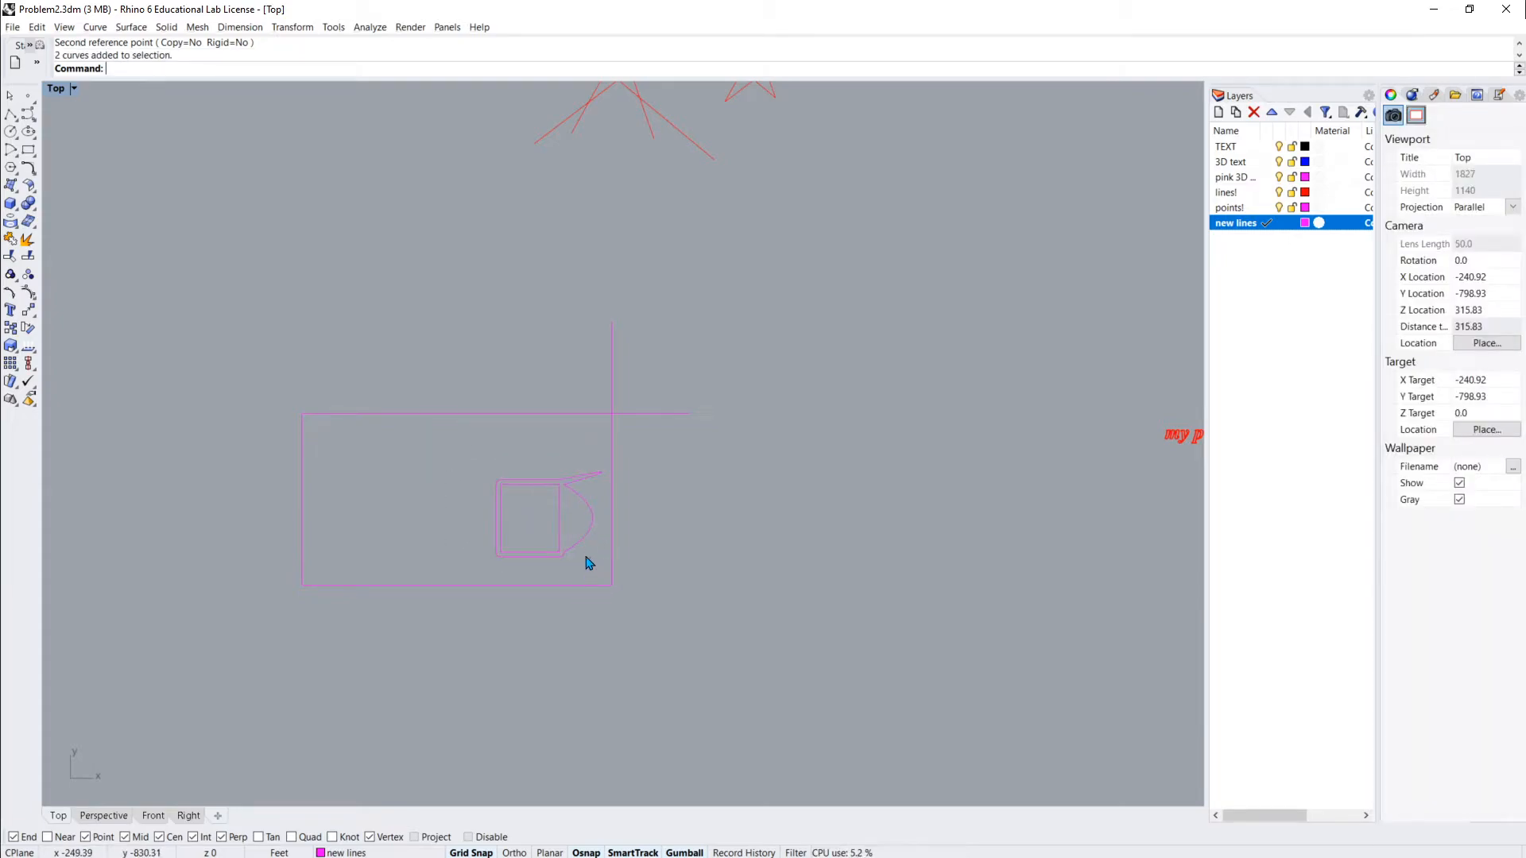
{"action": "left_click_drag", "start_coordinate": [590, 566], "coordinate": [488, 473]}
{"action": "left_click_drag", "start_coordinate": [585, 517], "coordinate": [474, 523]}
{"action": "left_click", "coordinate": [581, 555]}
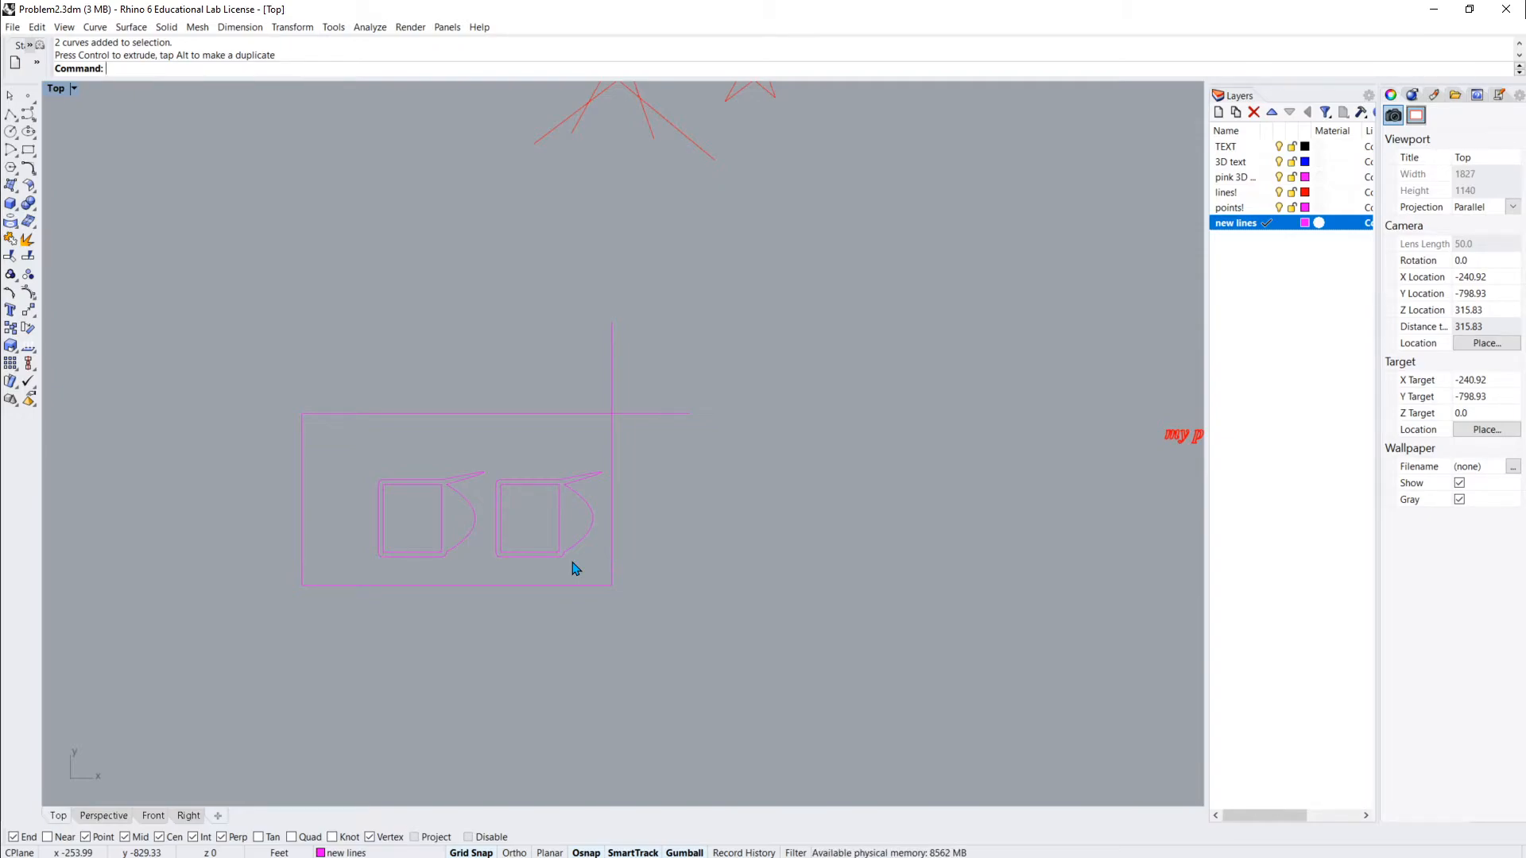
Stretch both small shapes upward with Scale1D, using the lower and upper edge midpoints of the right inner rectangle as base and reference
{"action": "left_click_drag", "start_coordinate": [521, 526], "coordinate": [356, 454]}
{"action": "type", "text": "Scla"}
{"action": "key", "text": "BackSpace"}
{"action": "key", "text": "BackSpace"}
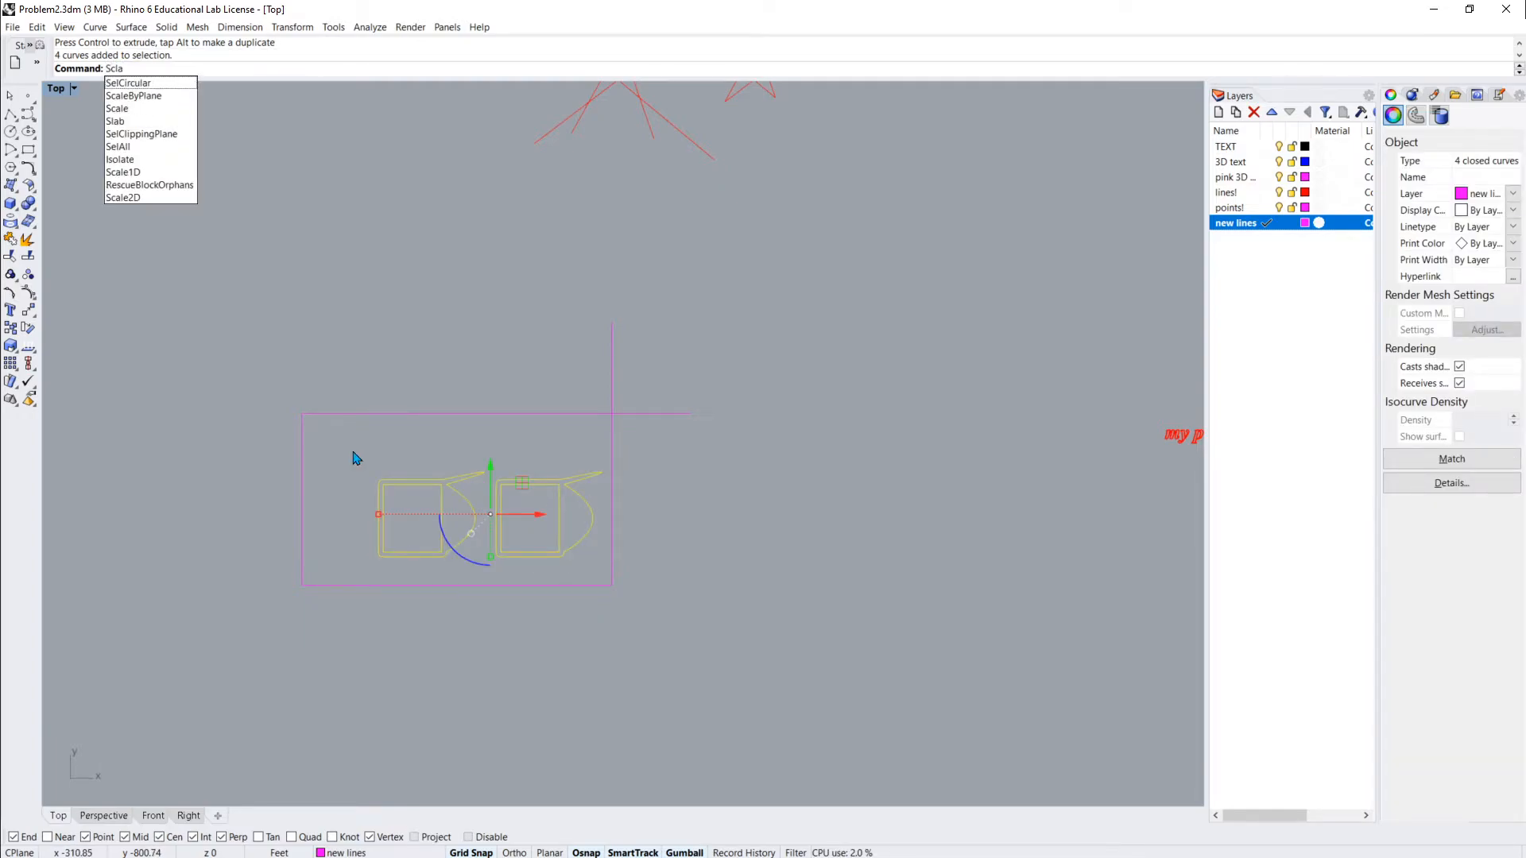
{"action": "type", "text": "ale"}
{"action": "key", "text": "Down"}
{"action": "key", "text": "Down"}
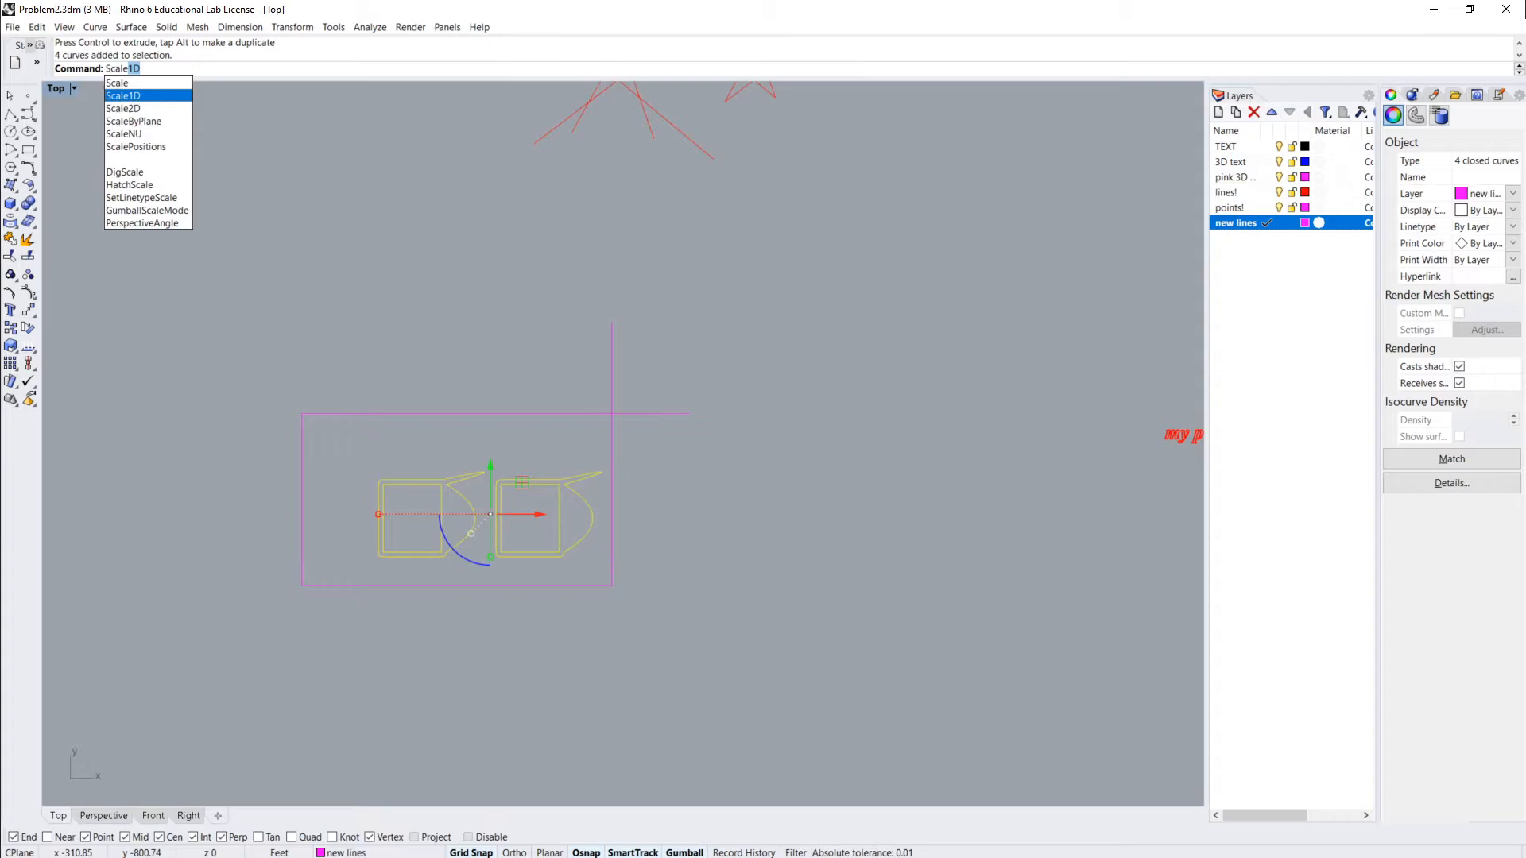
{"action": "key", "text": "Return"}
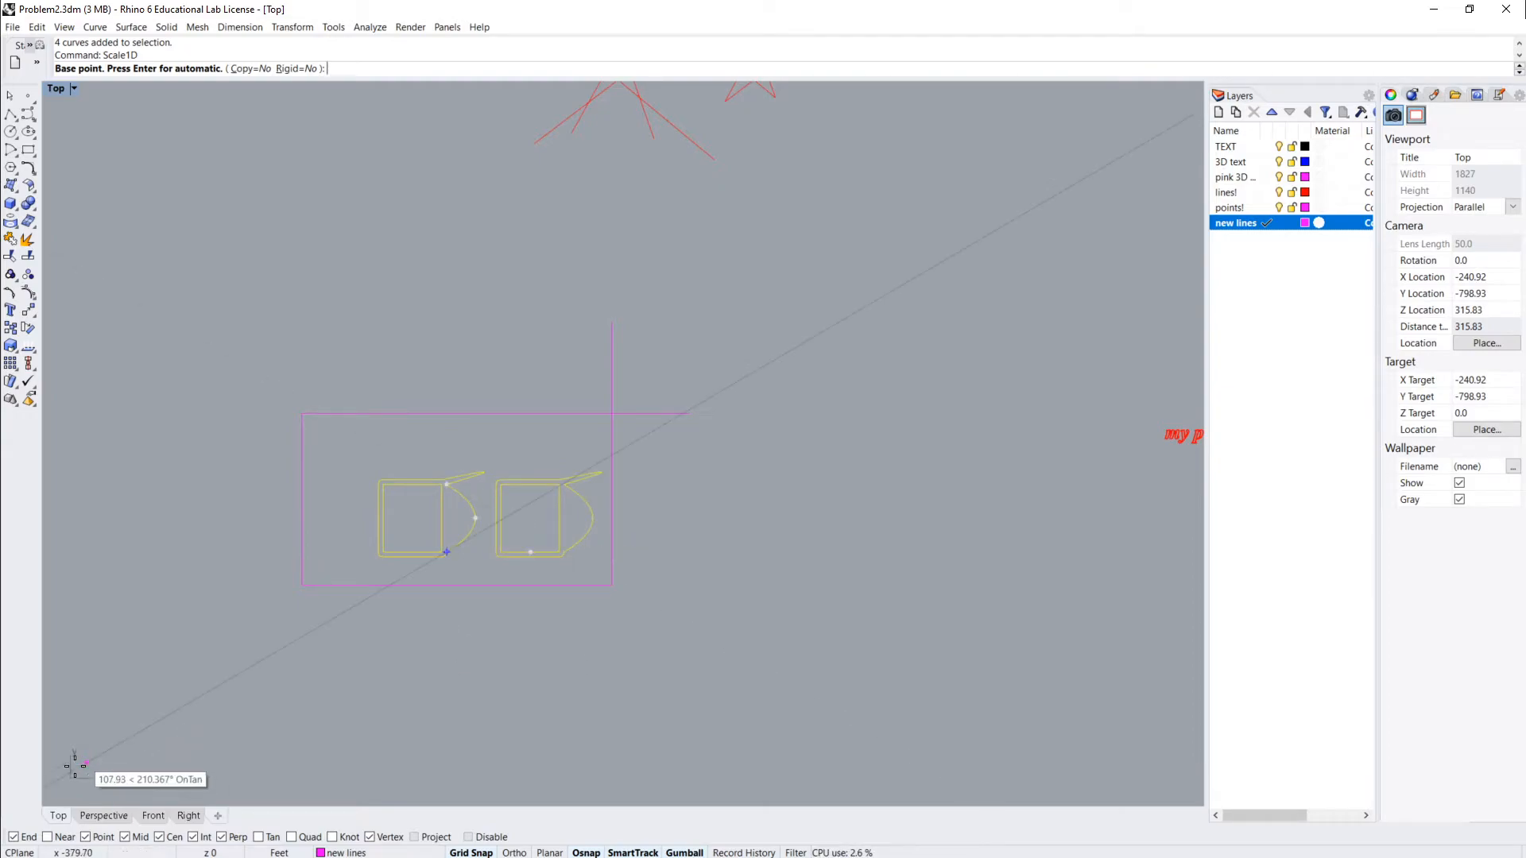
{"action": "left_click", "coordinate": [531, 553]}
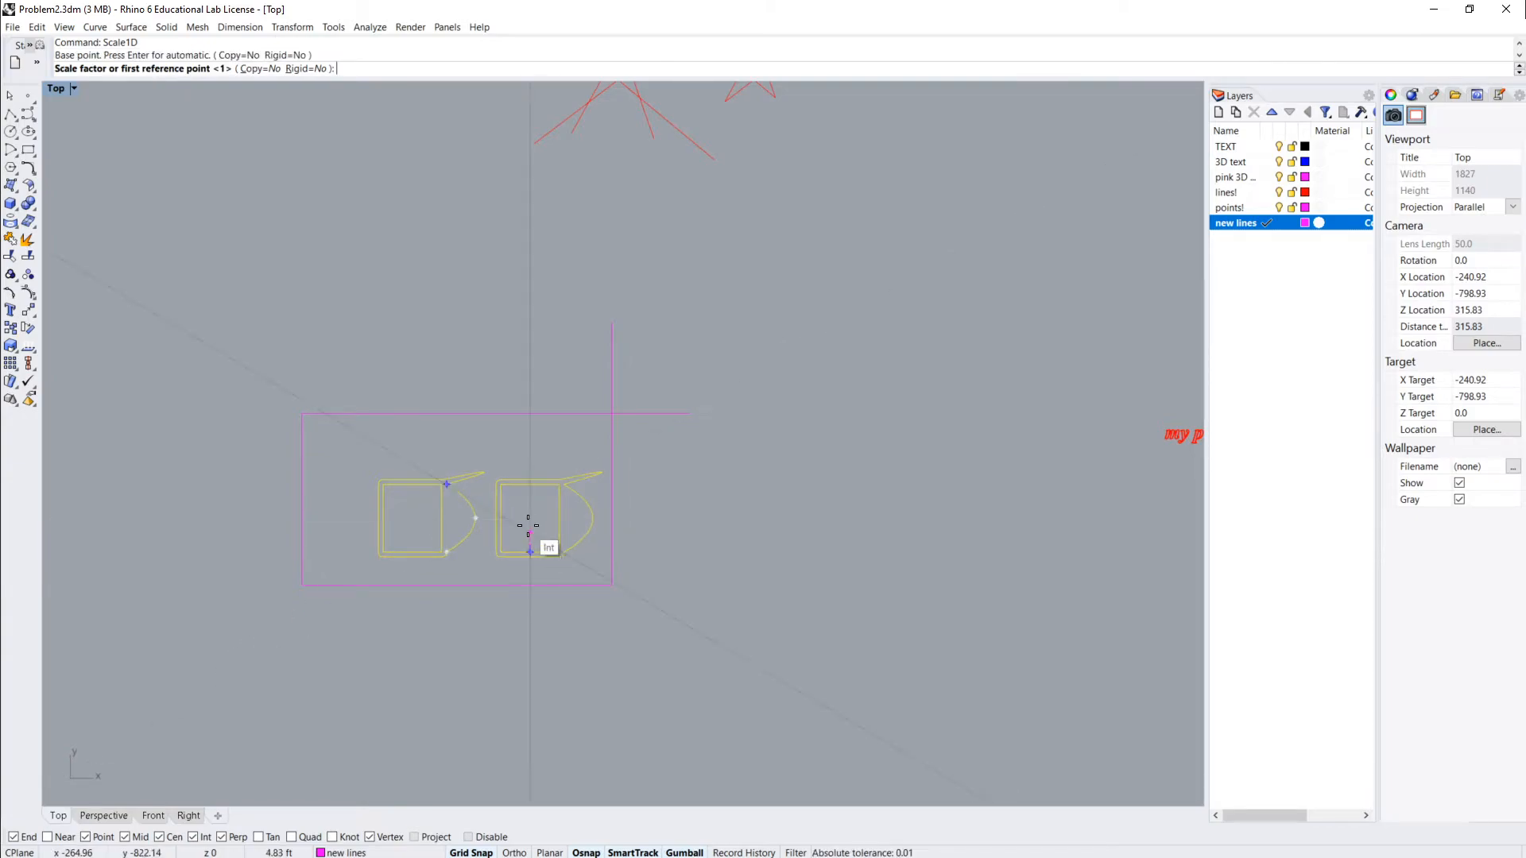
{"action": "left_click", "coordinate": [528, 486]}
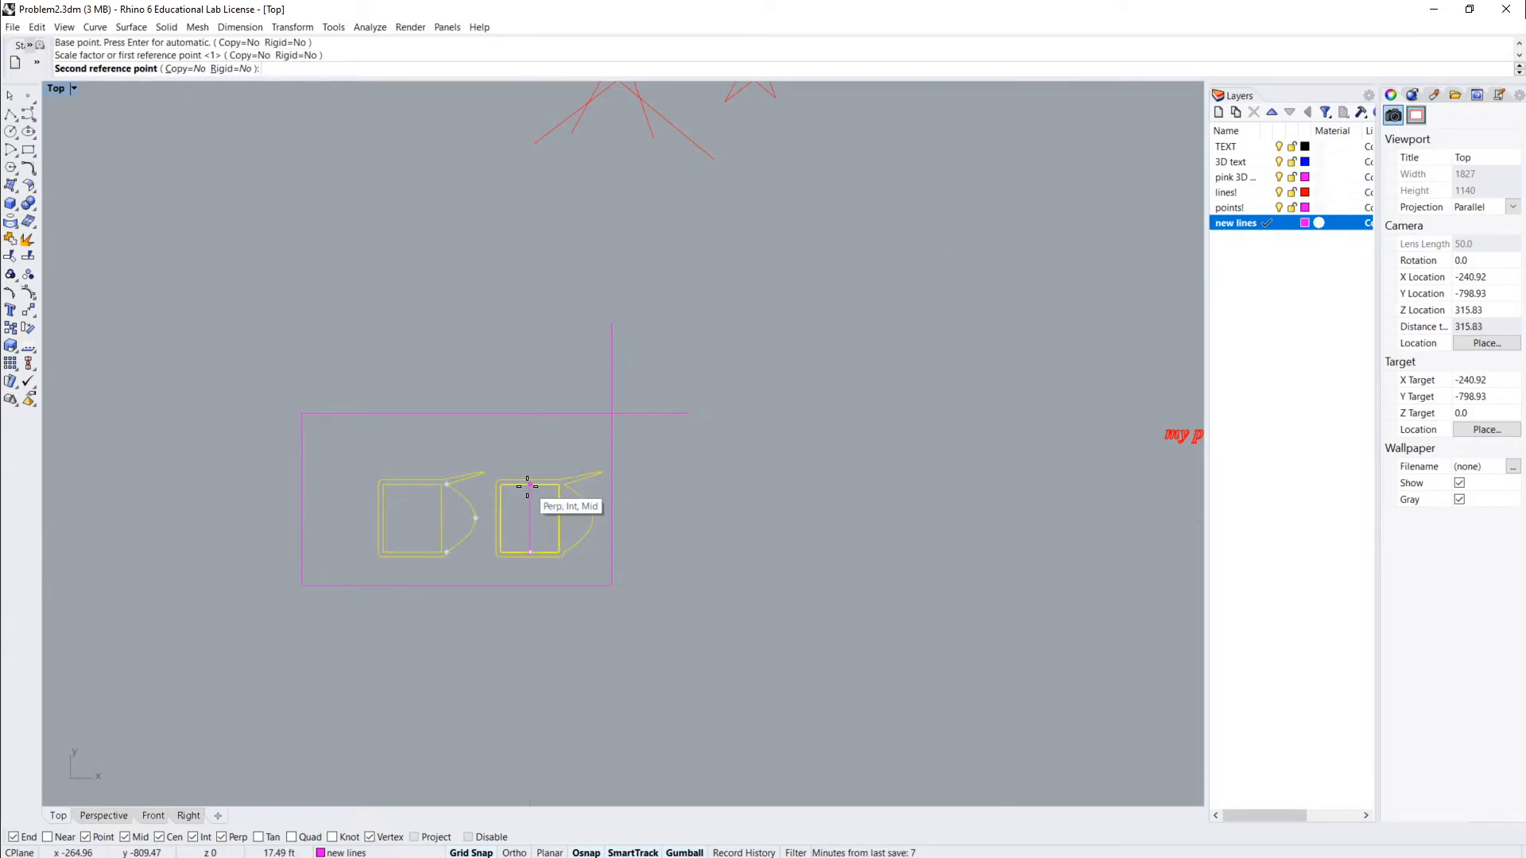
{"action": "left_click", "coordinate": [528, 437]}
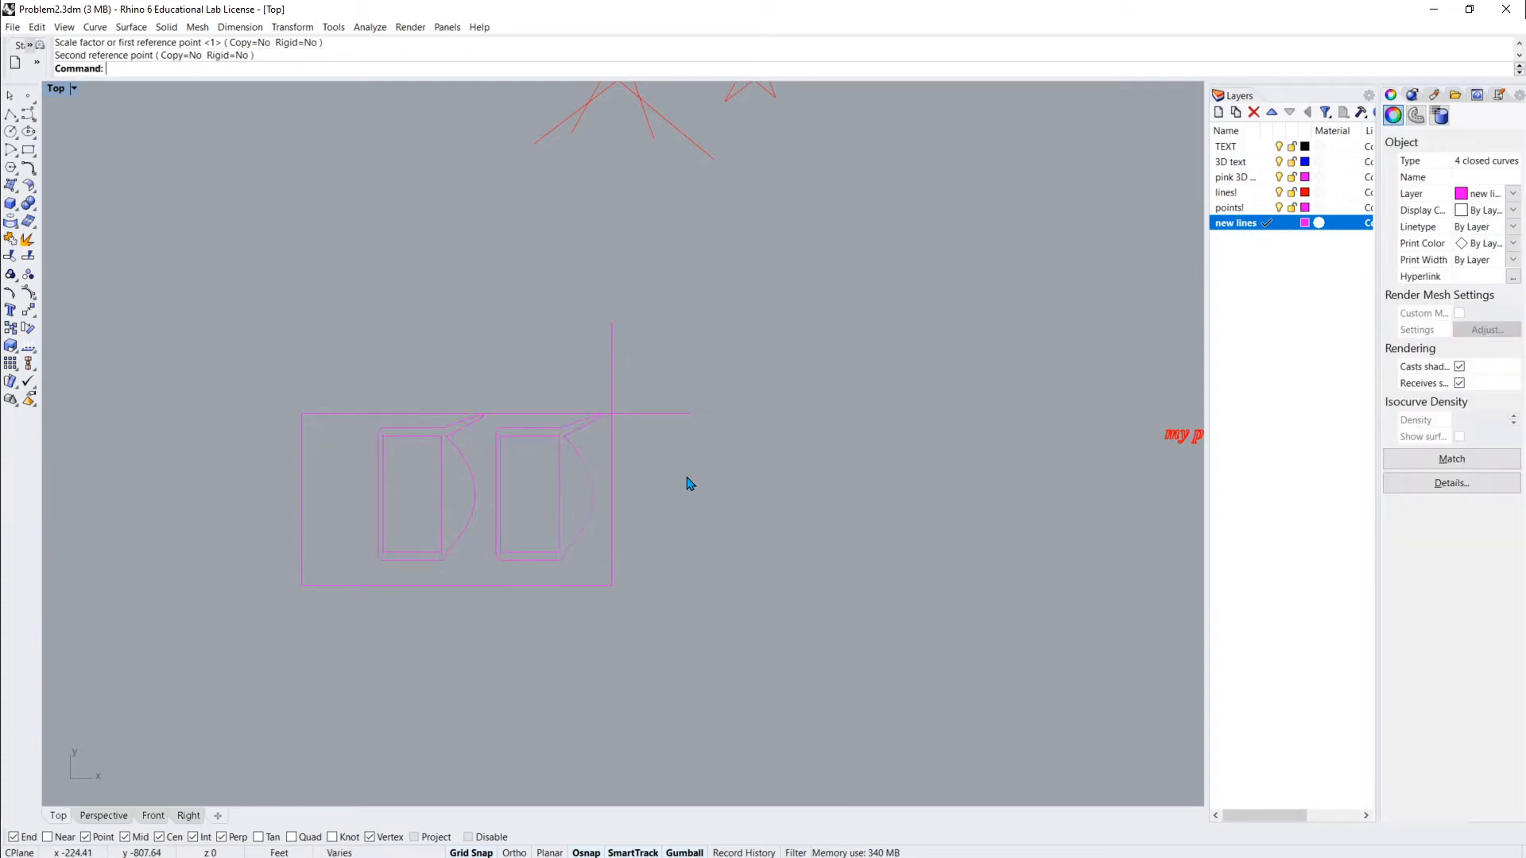
Replace the left inner rectangle's outer curve with a new outward offset of that rectangle, at distance 4 with smooth corners
{"action": "key", "text": "Escape"}
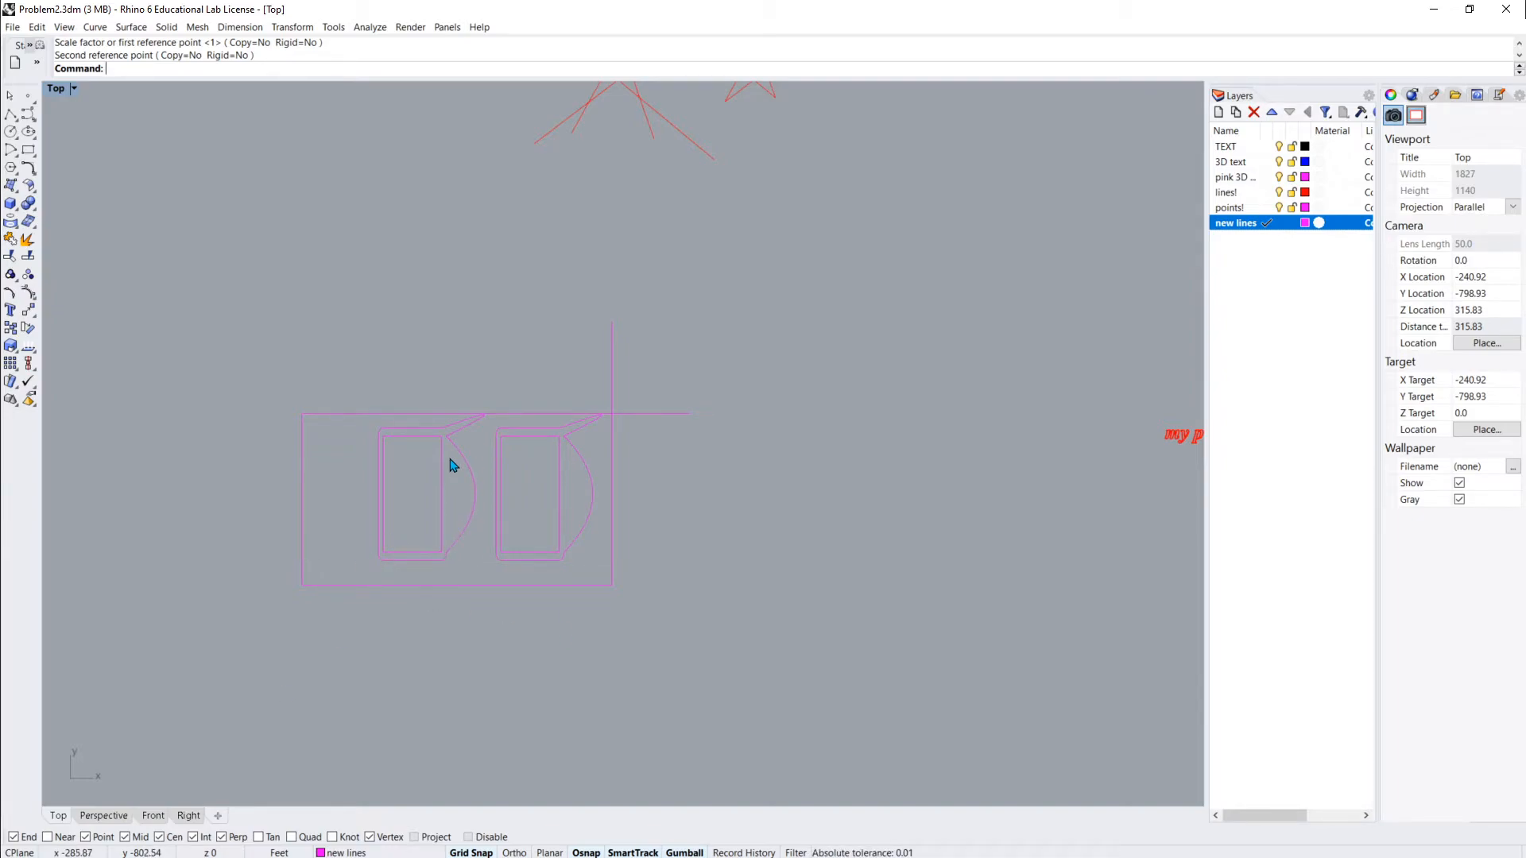
{"action": "left_click", "coordinate": [472, 531]}
{"action": "key", "text": "Delete"}
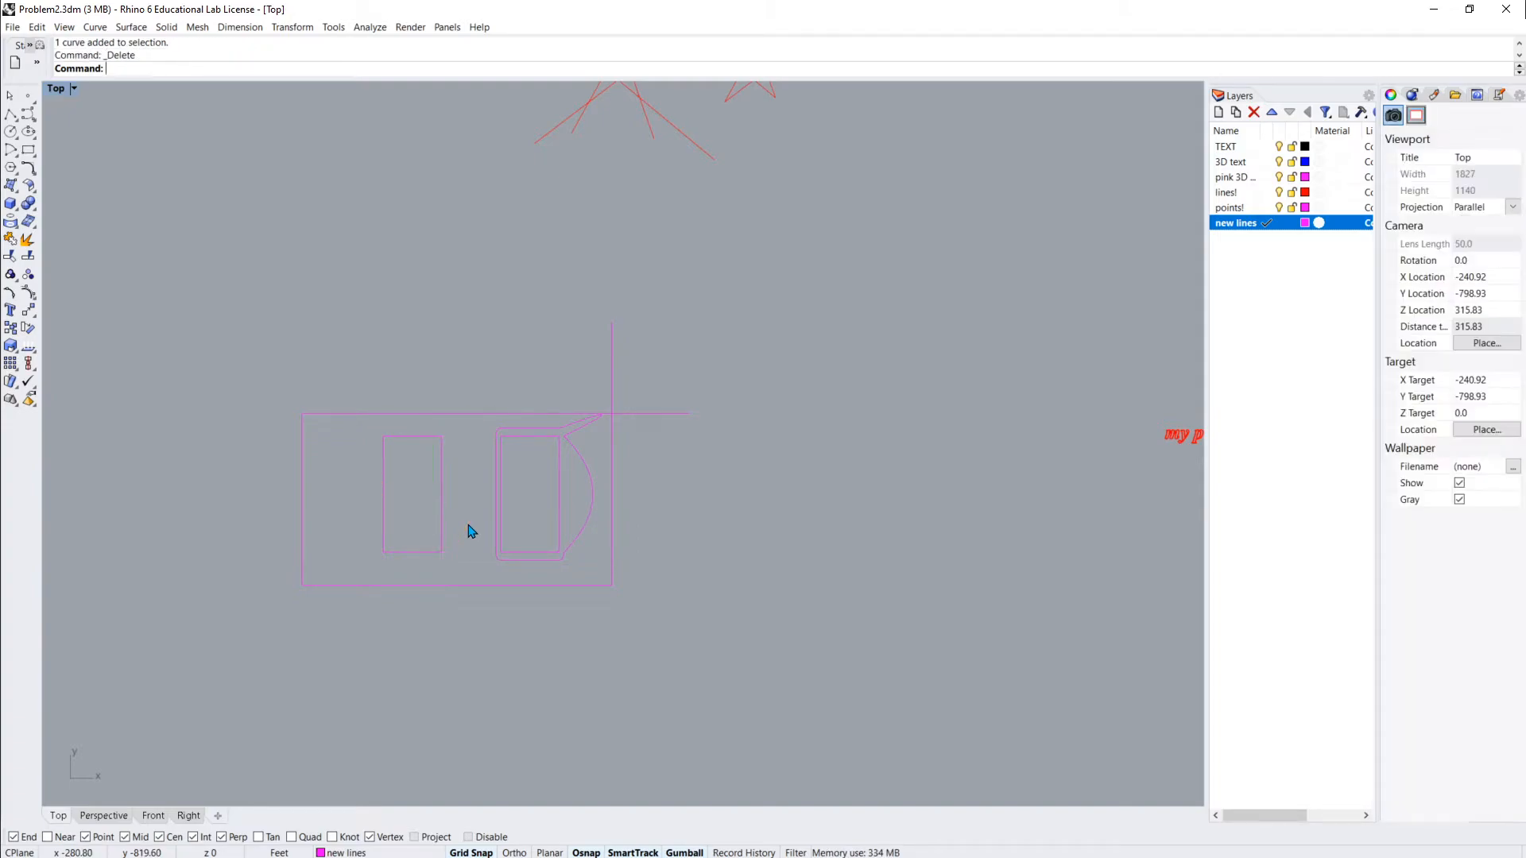
{"action": "left_click", "coordinate": [437, 497]}
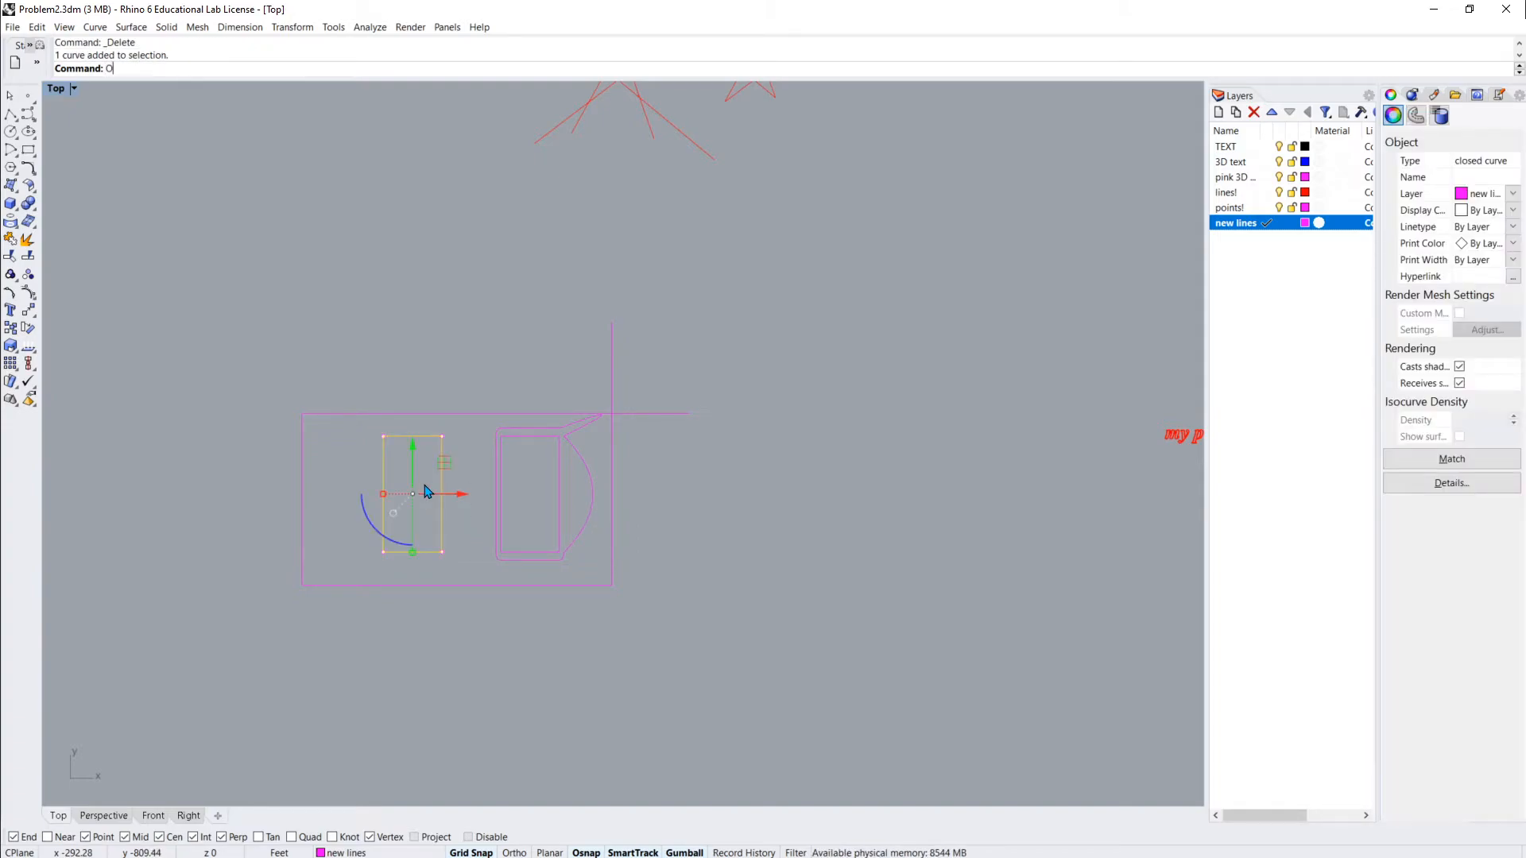
{"action": "key", "text": "Return"}
{"action": "left_click", "coordinate": [491, 502]}
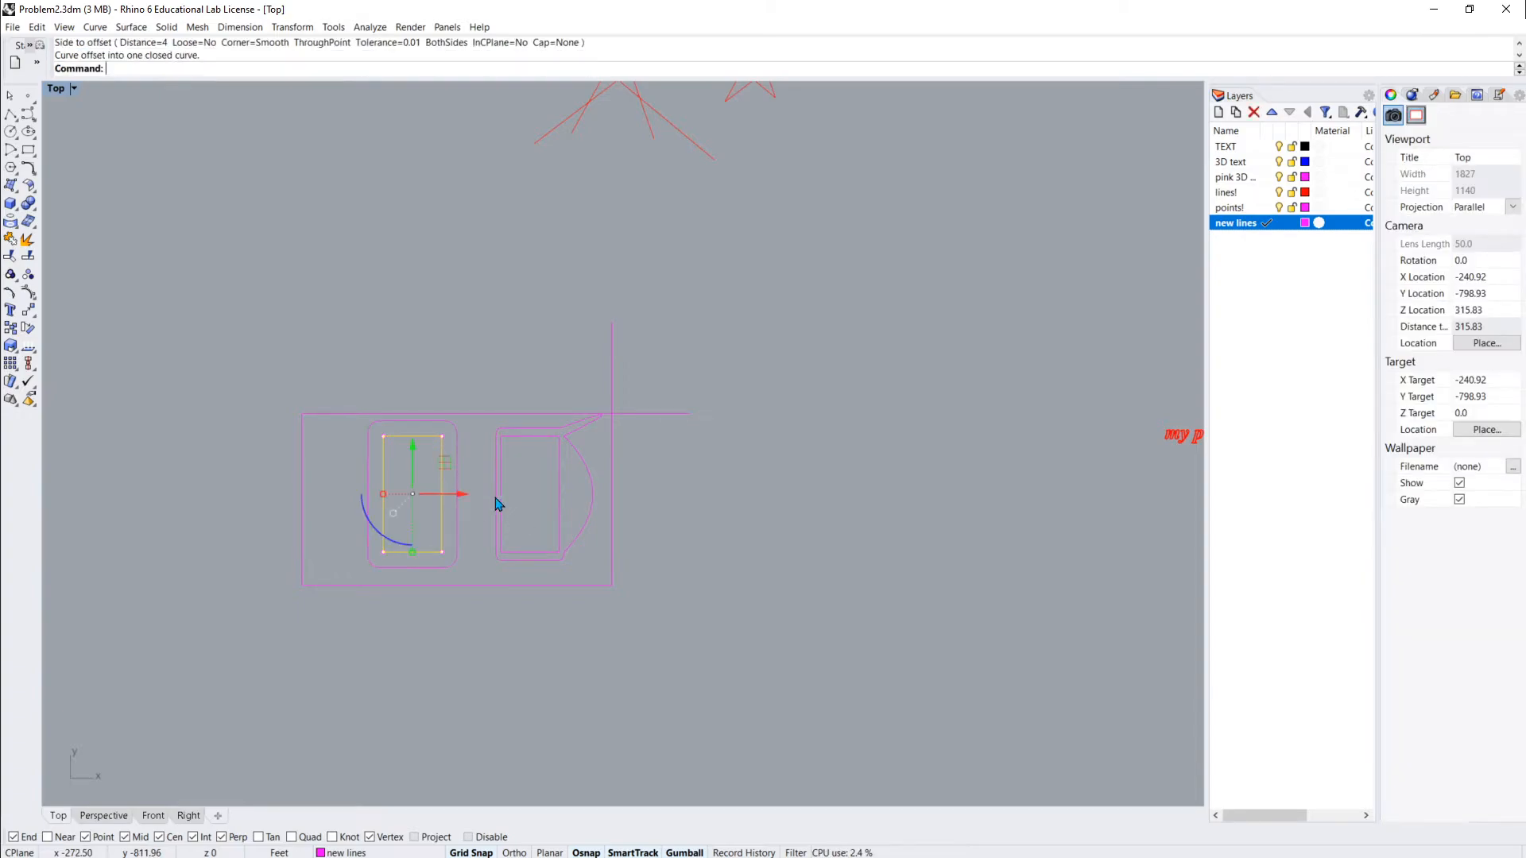
{"action": "key", "text": "Escape"}
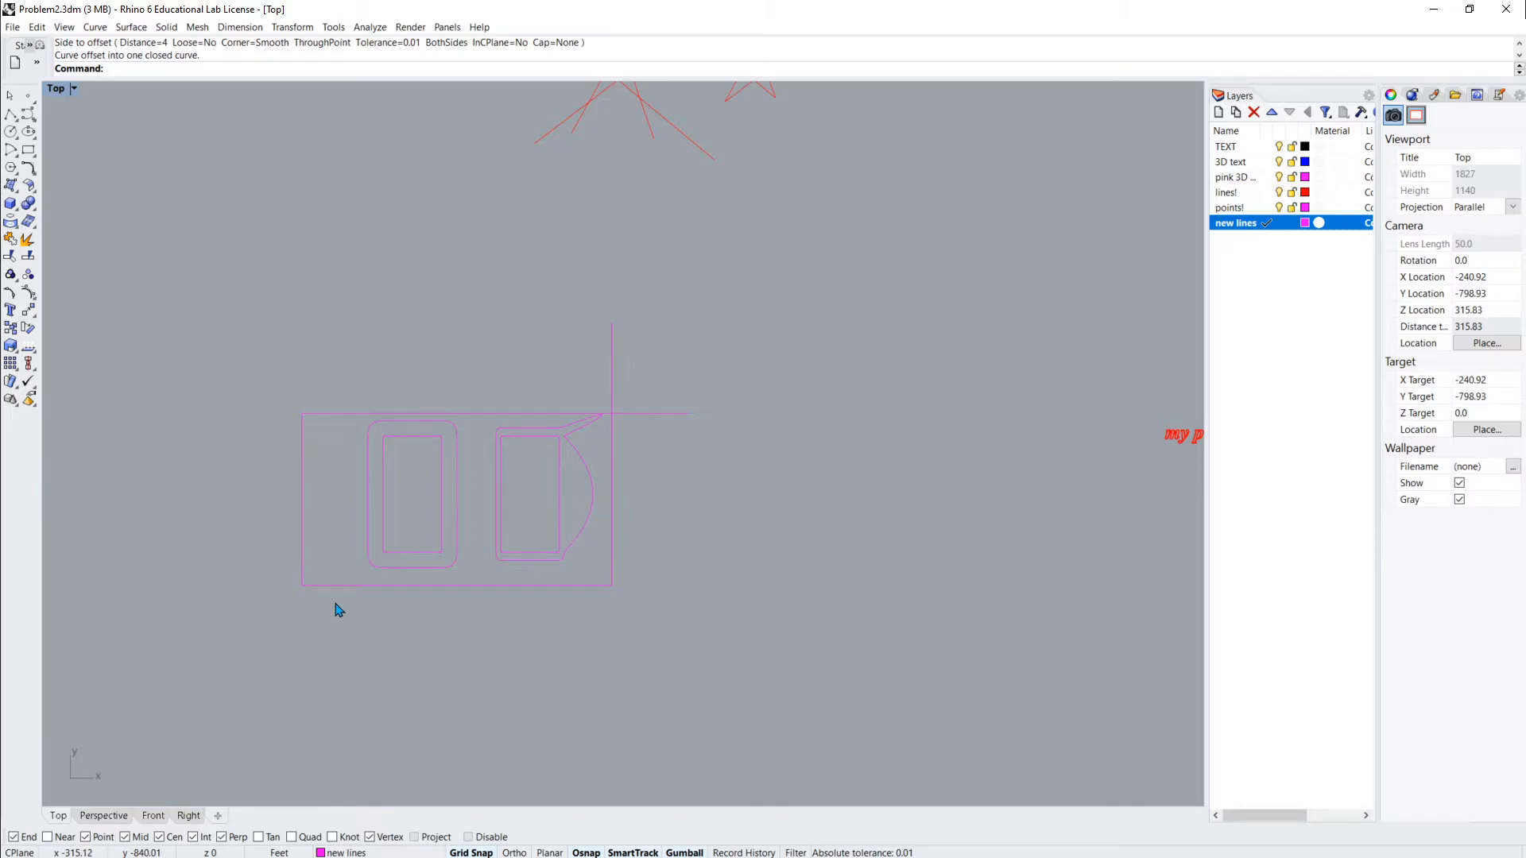
Mirror all five magenta curves downward across the wide rectangle's bottom edge, keeping the originals
{"action": "scroll", "coordinate": [892, 466], "scroll_direction": "down", "scroll_amount": 4}
{"action": "right_click_drag", "start_coordinate": [893, 467], "coordinate": [456, 450]}
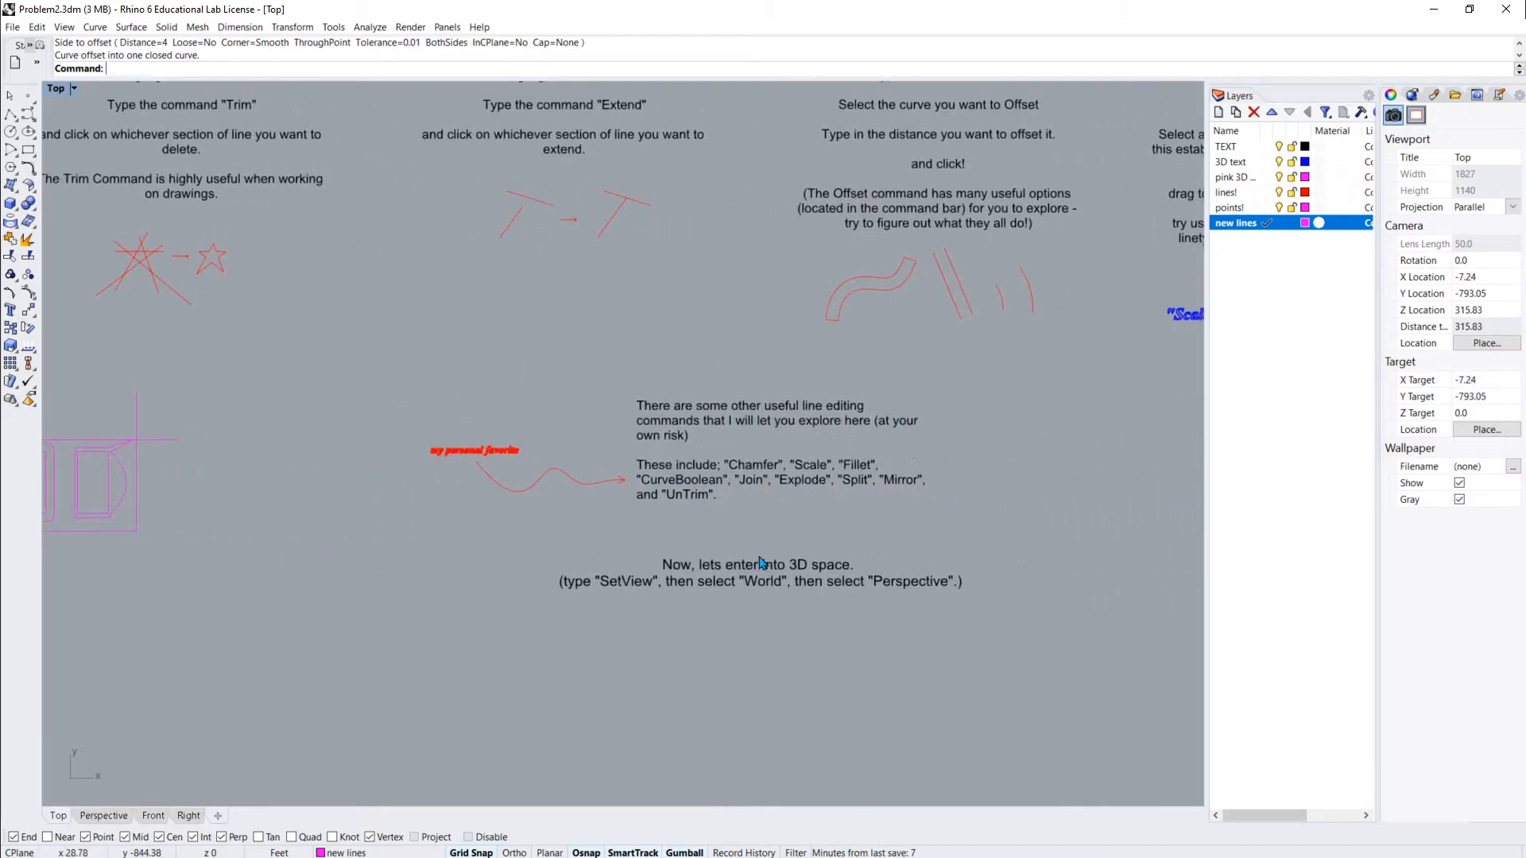
{"action": "scroll", "coordinate": [781, 521], "scroll_direction": "up", "scroll_amount": 2}
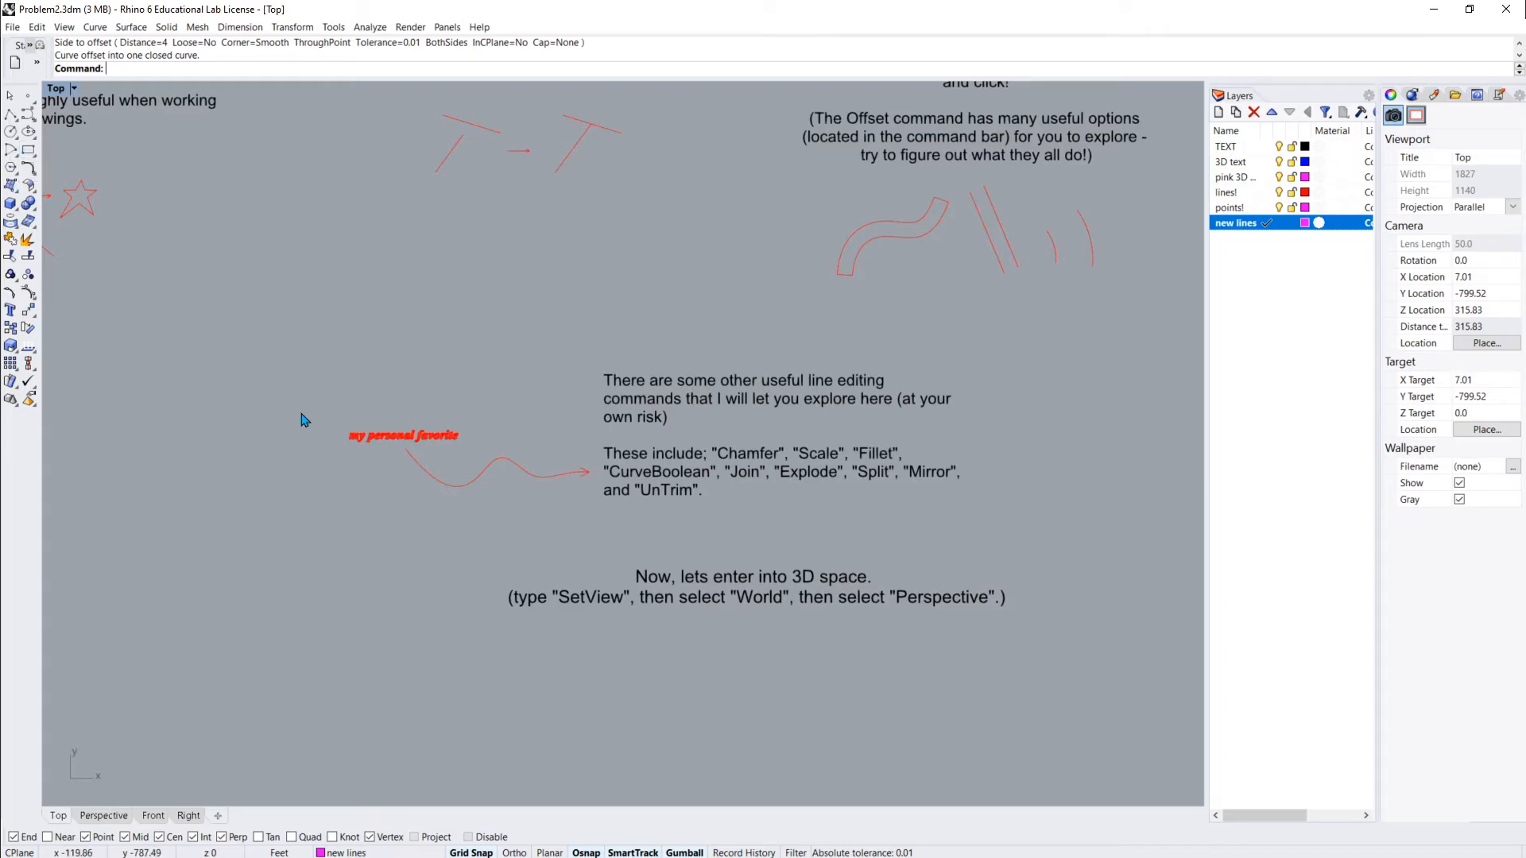
{"action": "right_click_drag", "start_coordinate": [140, 415], "coordinate": [633, 389]}
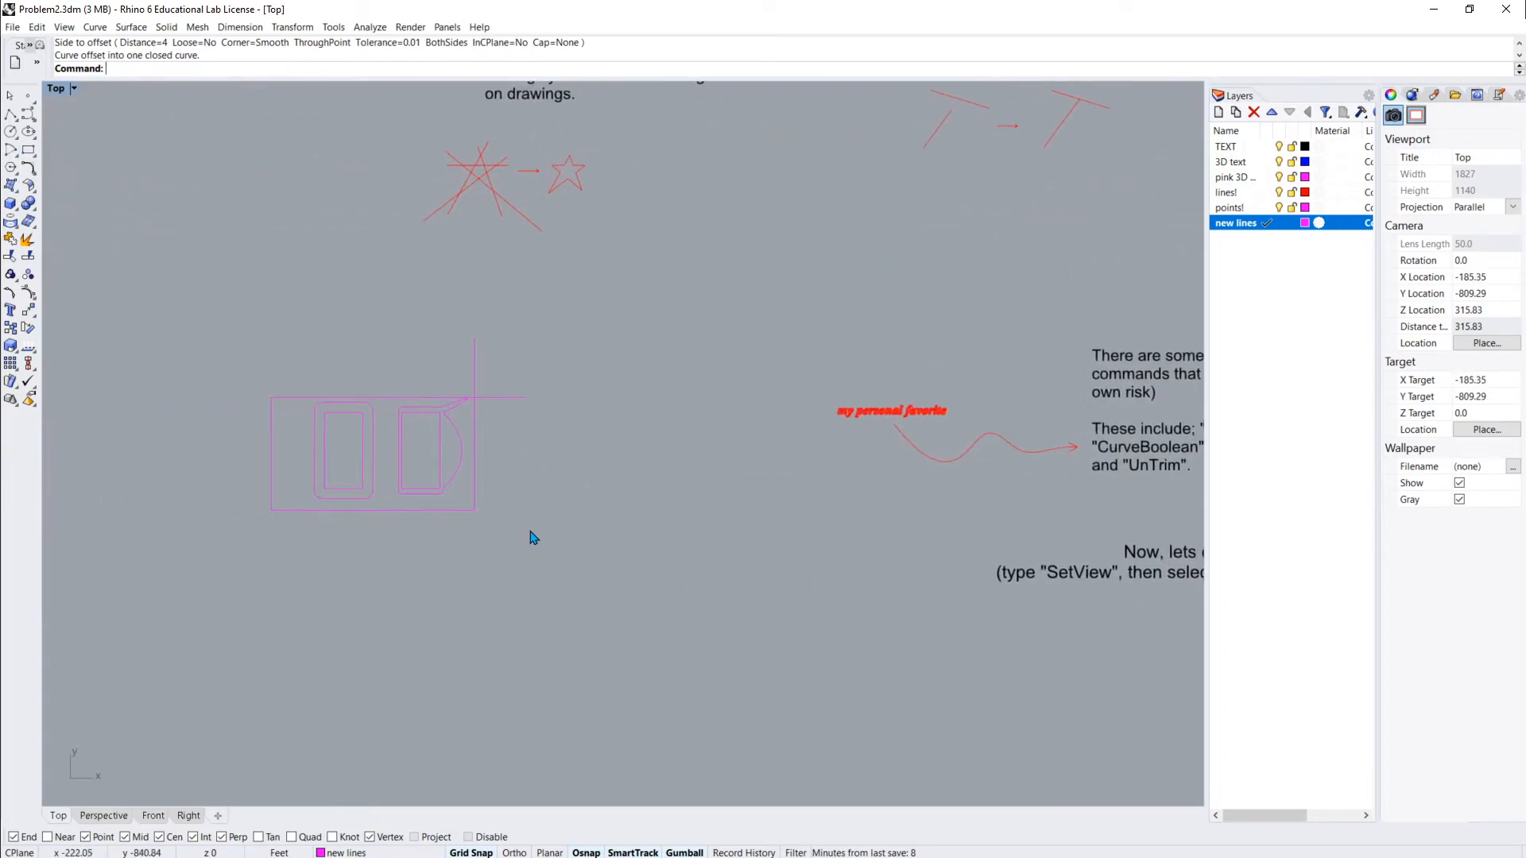
{"action": "left_click_drag", "start_coordinate": [547, 572], "coordinate": [178, 321]}
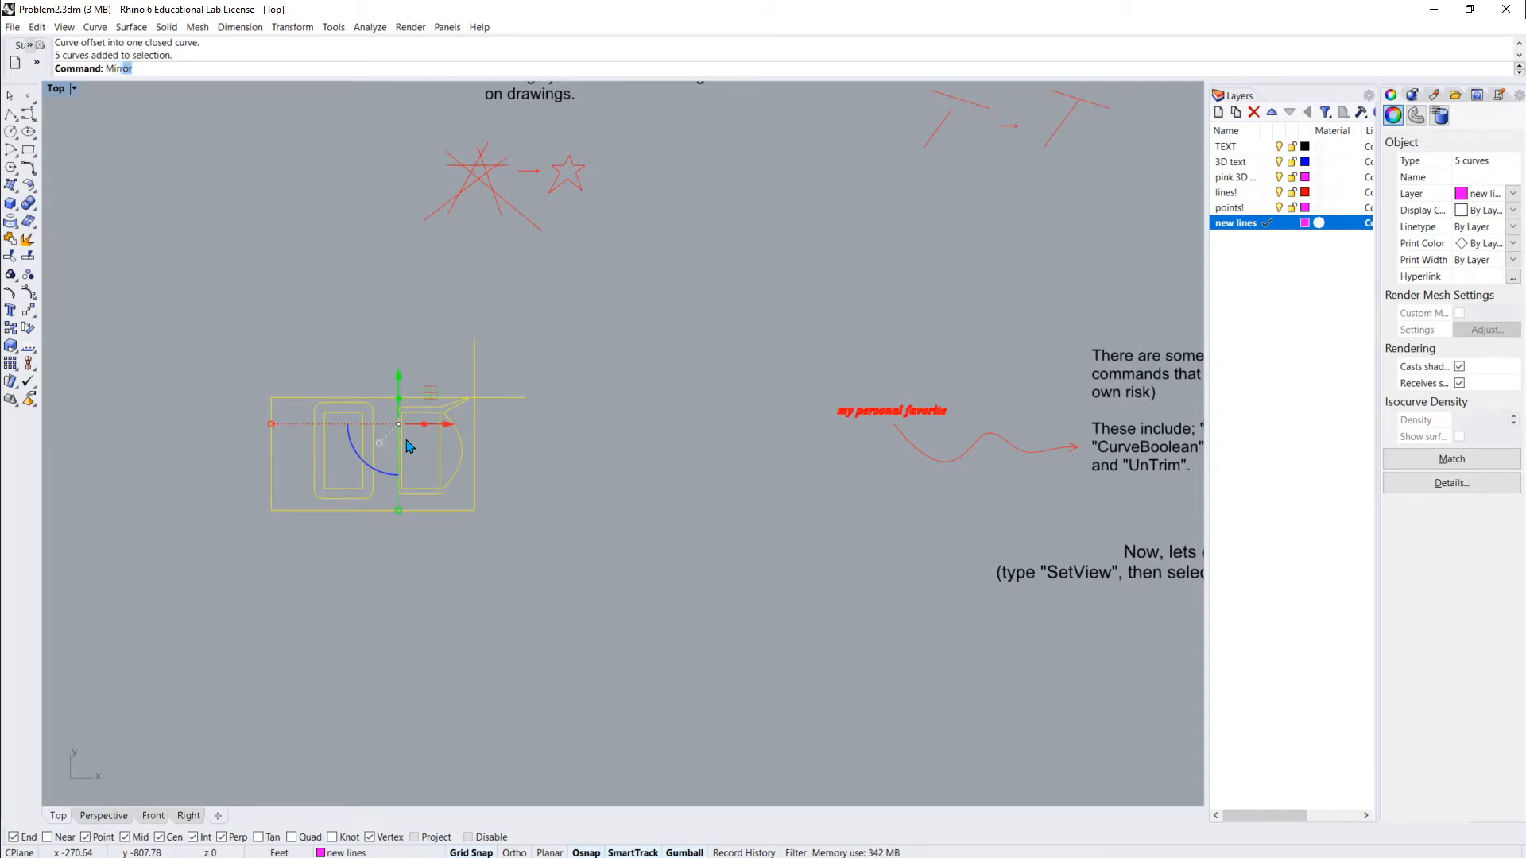
{"action": "key", "text": "Return"}
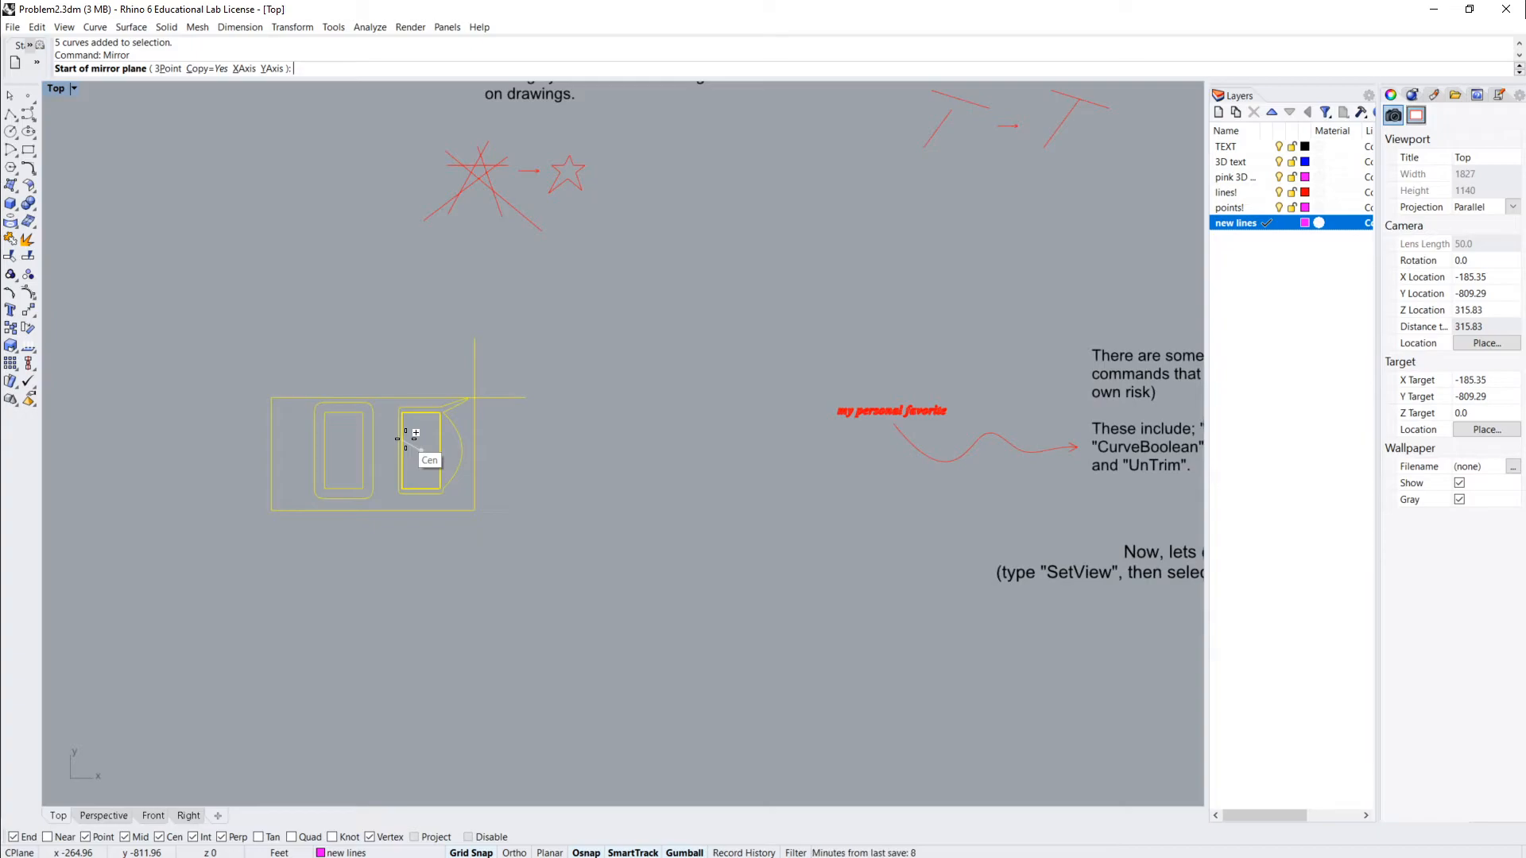
{"action": "left_click", "coordinate": [474, 510]}
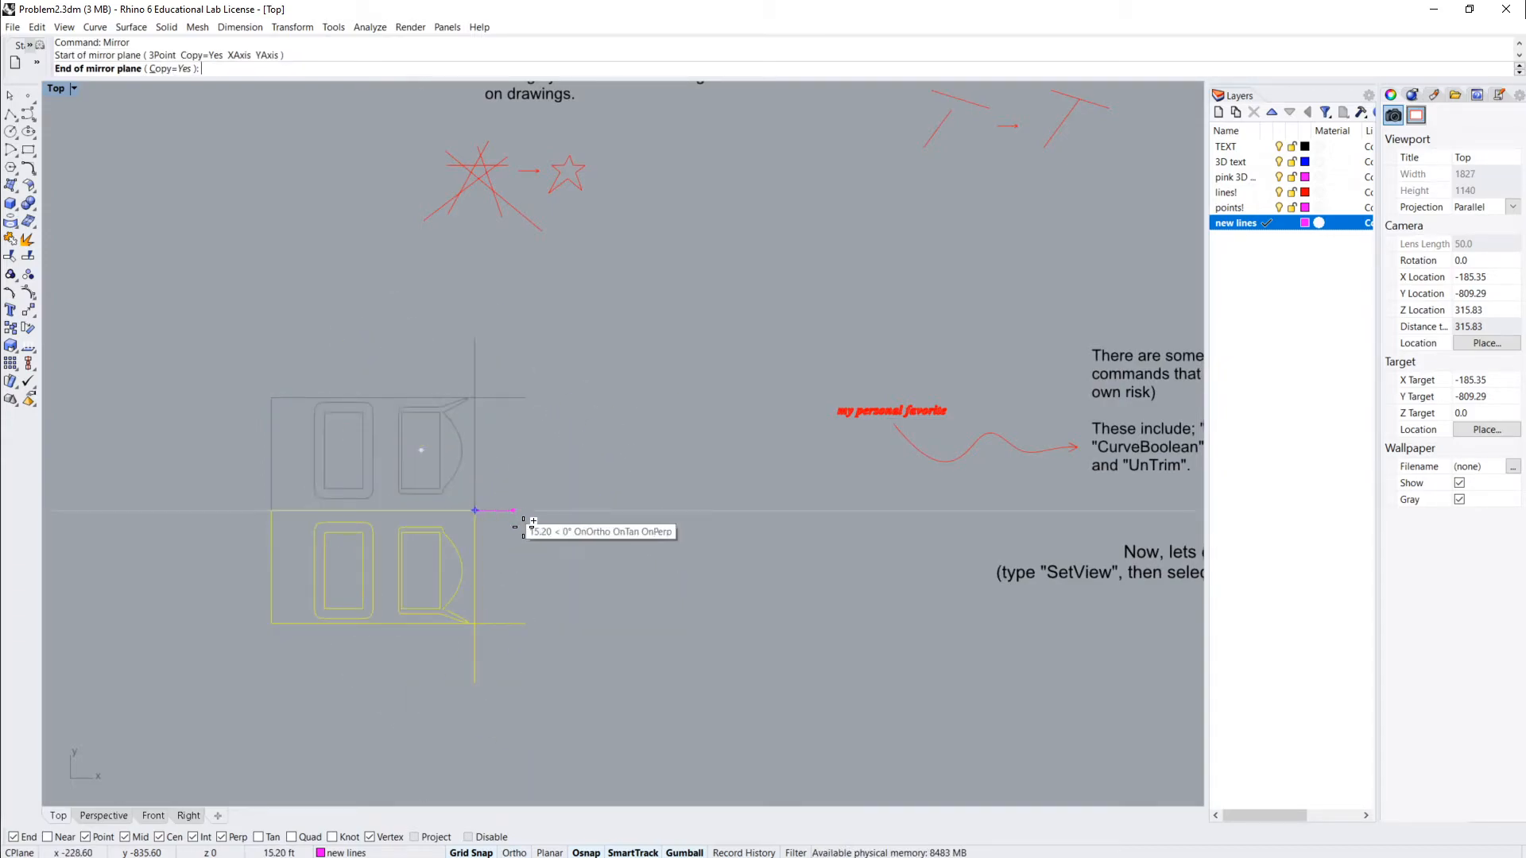
{"action": "key", "text": "F8"}
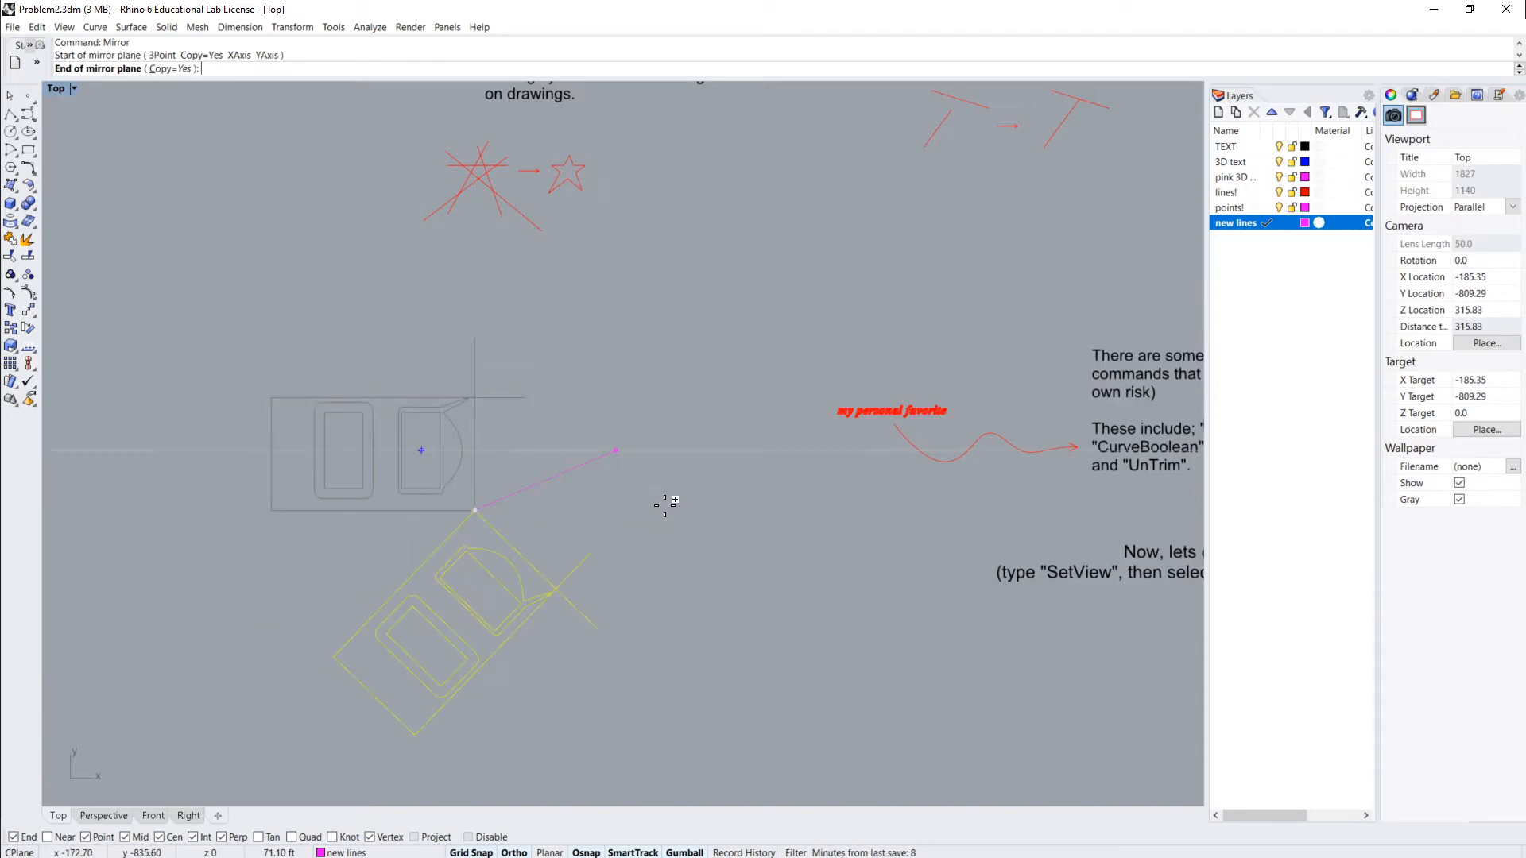
{"action": "left_click", "coordinate": [631, 584]}
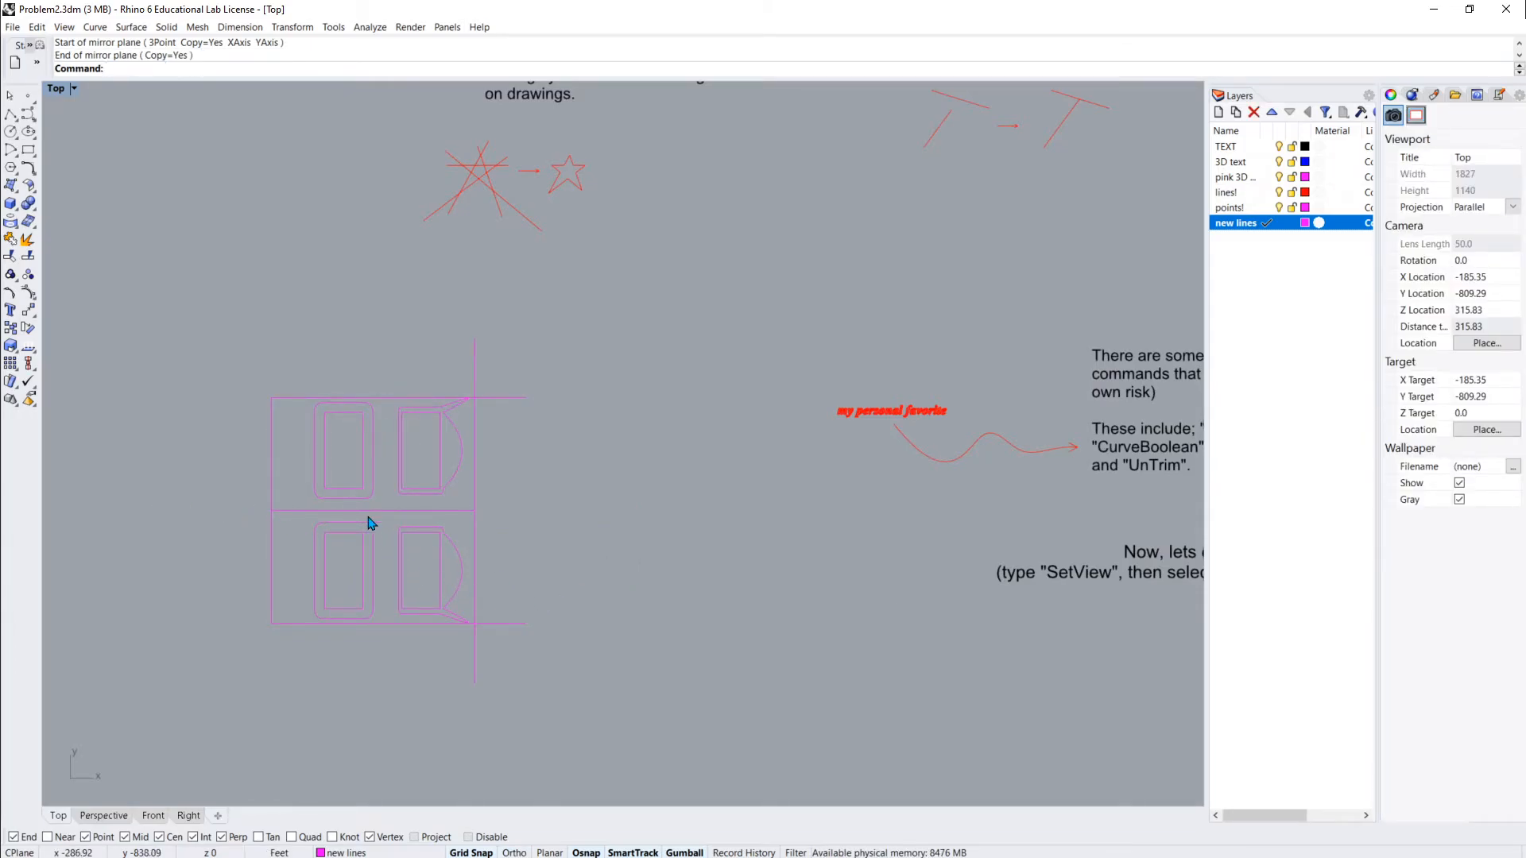
{"action": "left_click", "coordinate": [439, 514]}
{"action": "key", "text": "Escape"}
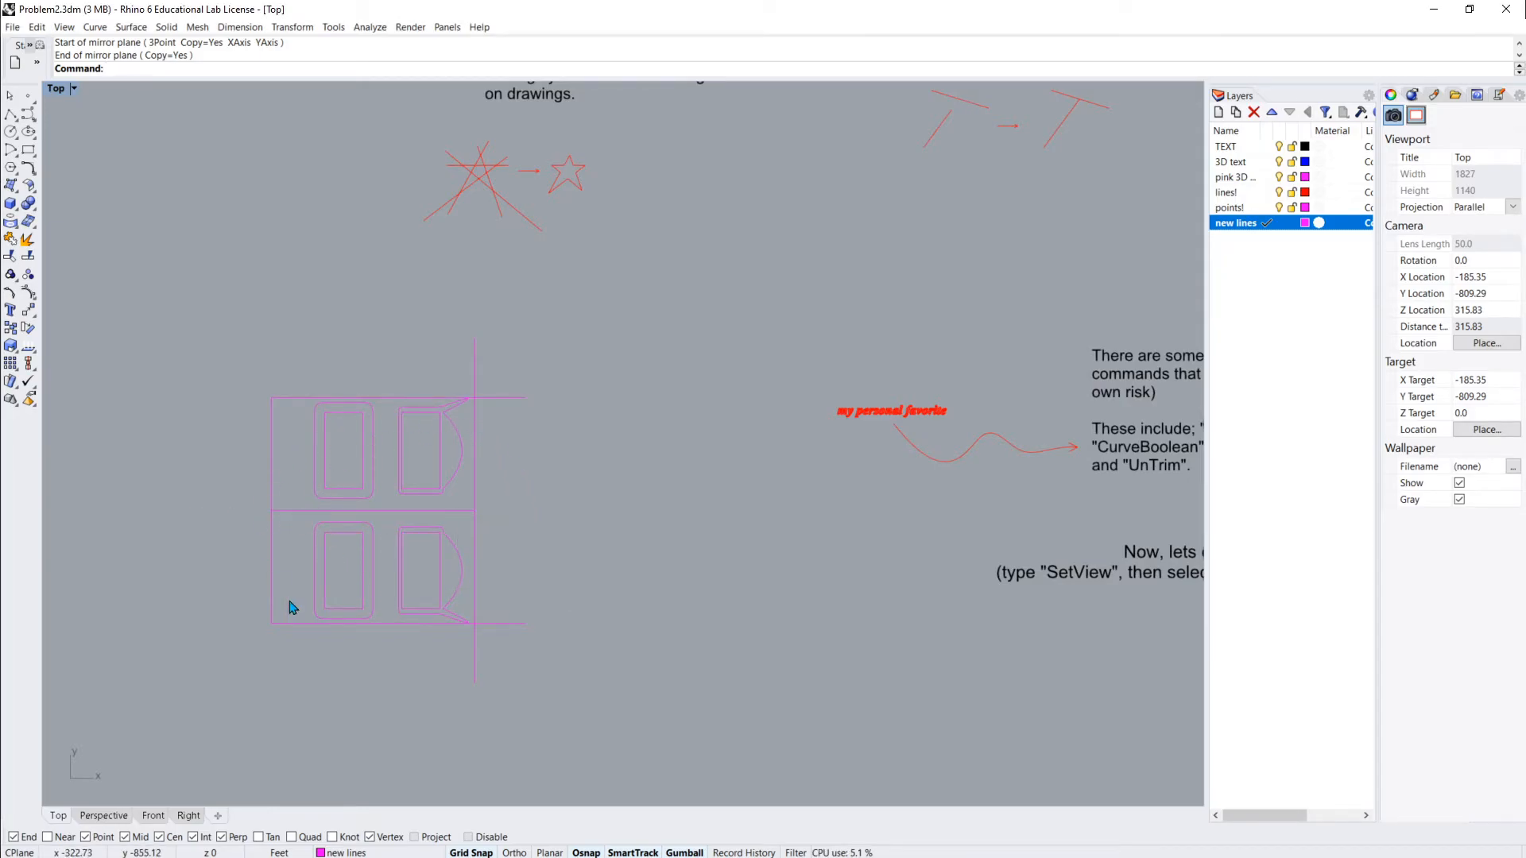
Mirror all ten curves horizontally across the vertical line at the rectangles' right edge, keeping the originals
{"action": "left_click_drag", "start_coordinate": [563, 721], "coordinate": [157, 326]}
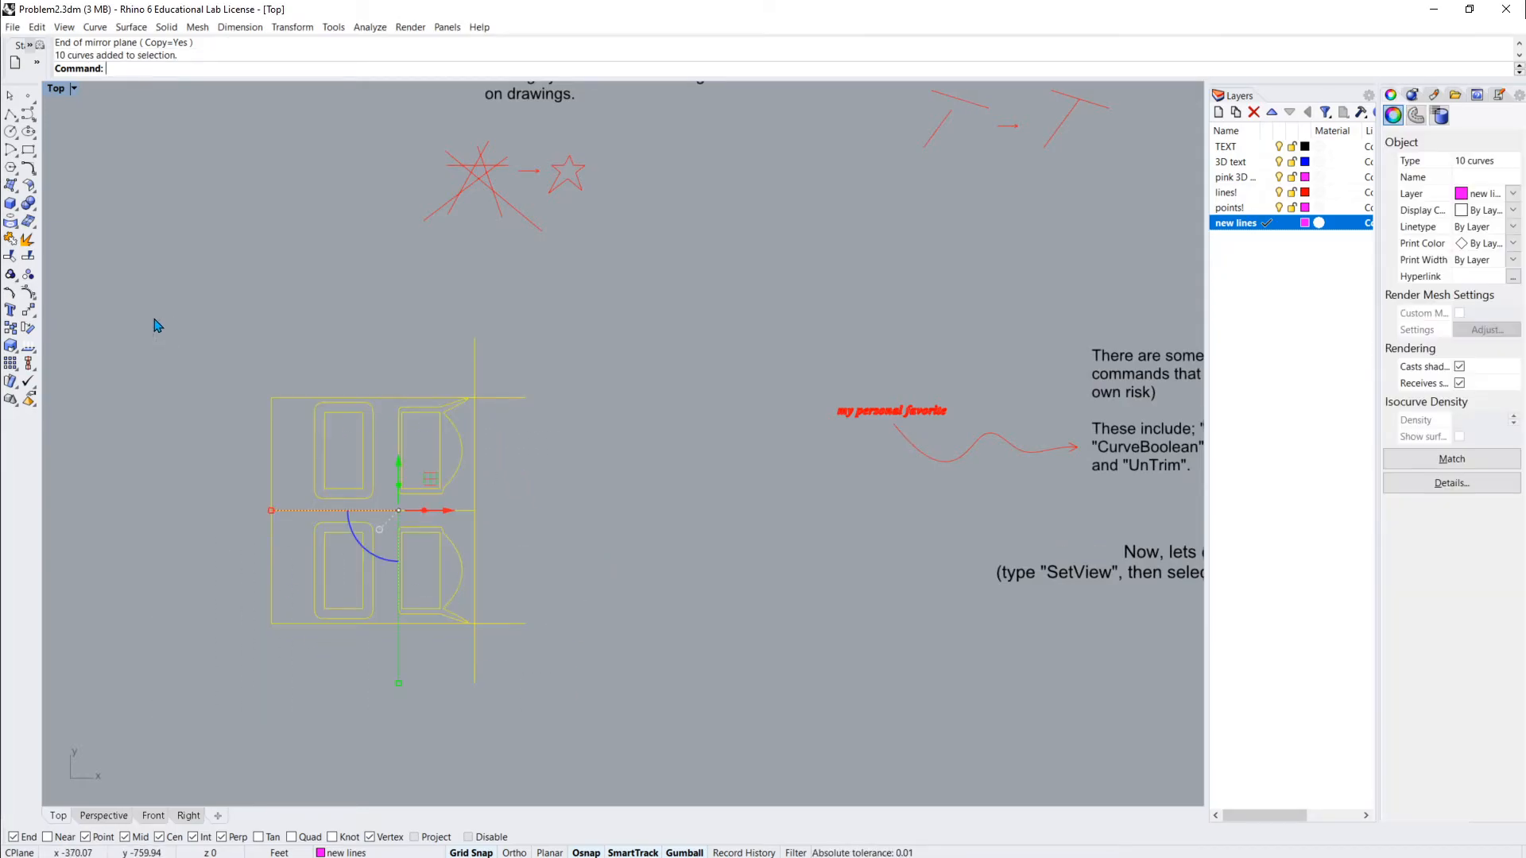
{"action": "key", "text": "Return"}
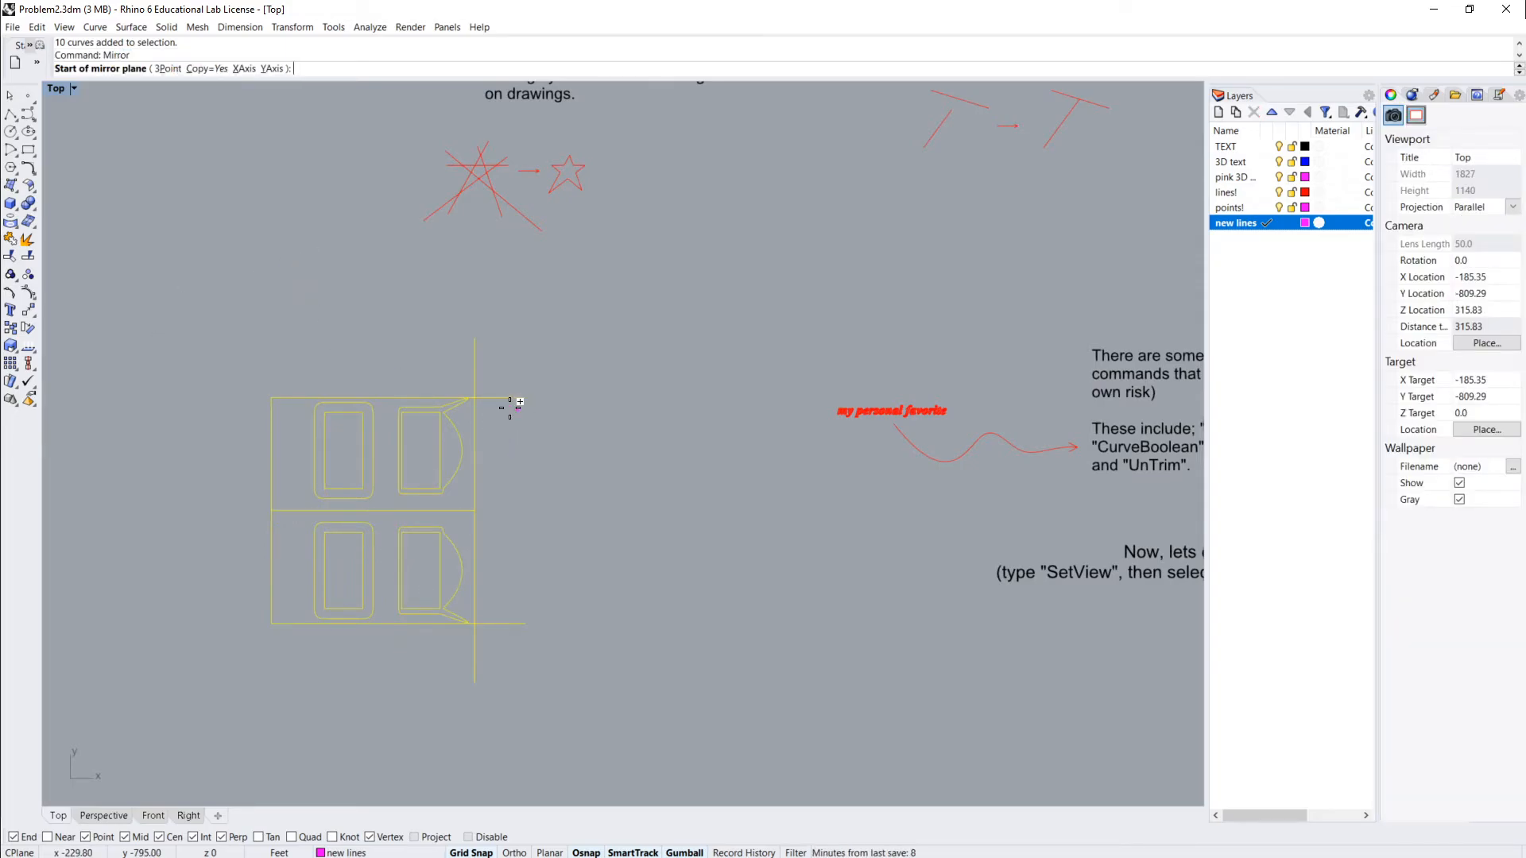
{"action": "left_click", "coordinate": [475, 397]}
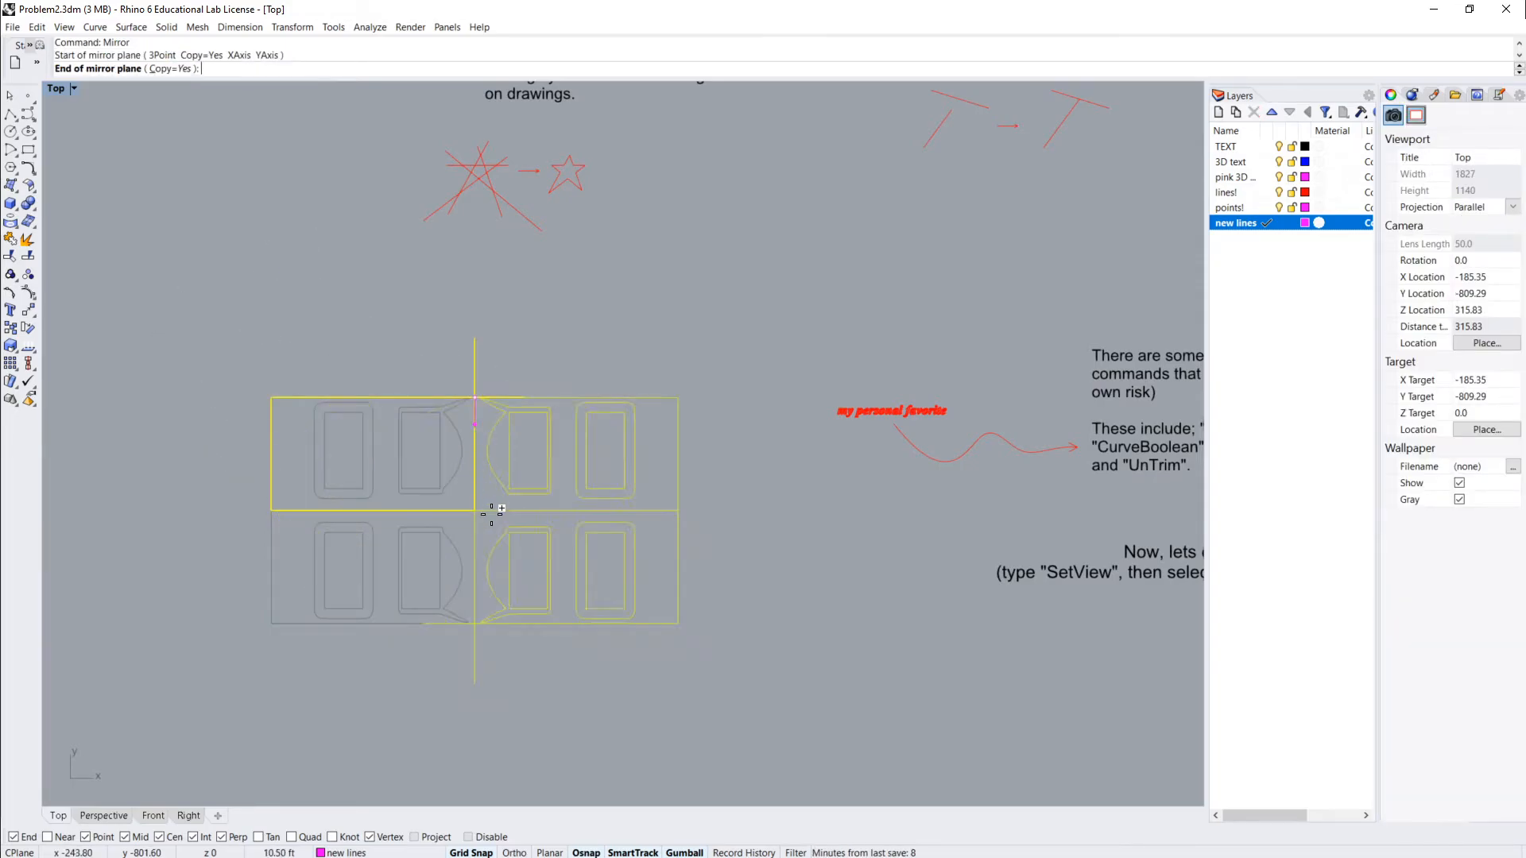
{"action": "left_click", "coordinate": [475, 648]}
{"action": "key", "text": "Escape"}
{"action": "right_click_drag", "start_coordinate": [547, 717], "coordinate": [497, 667]}
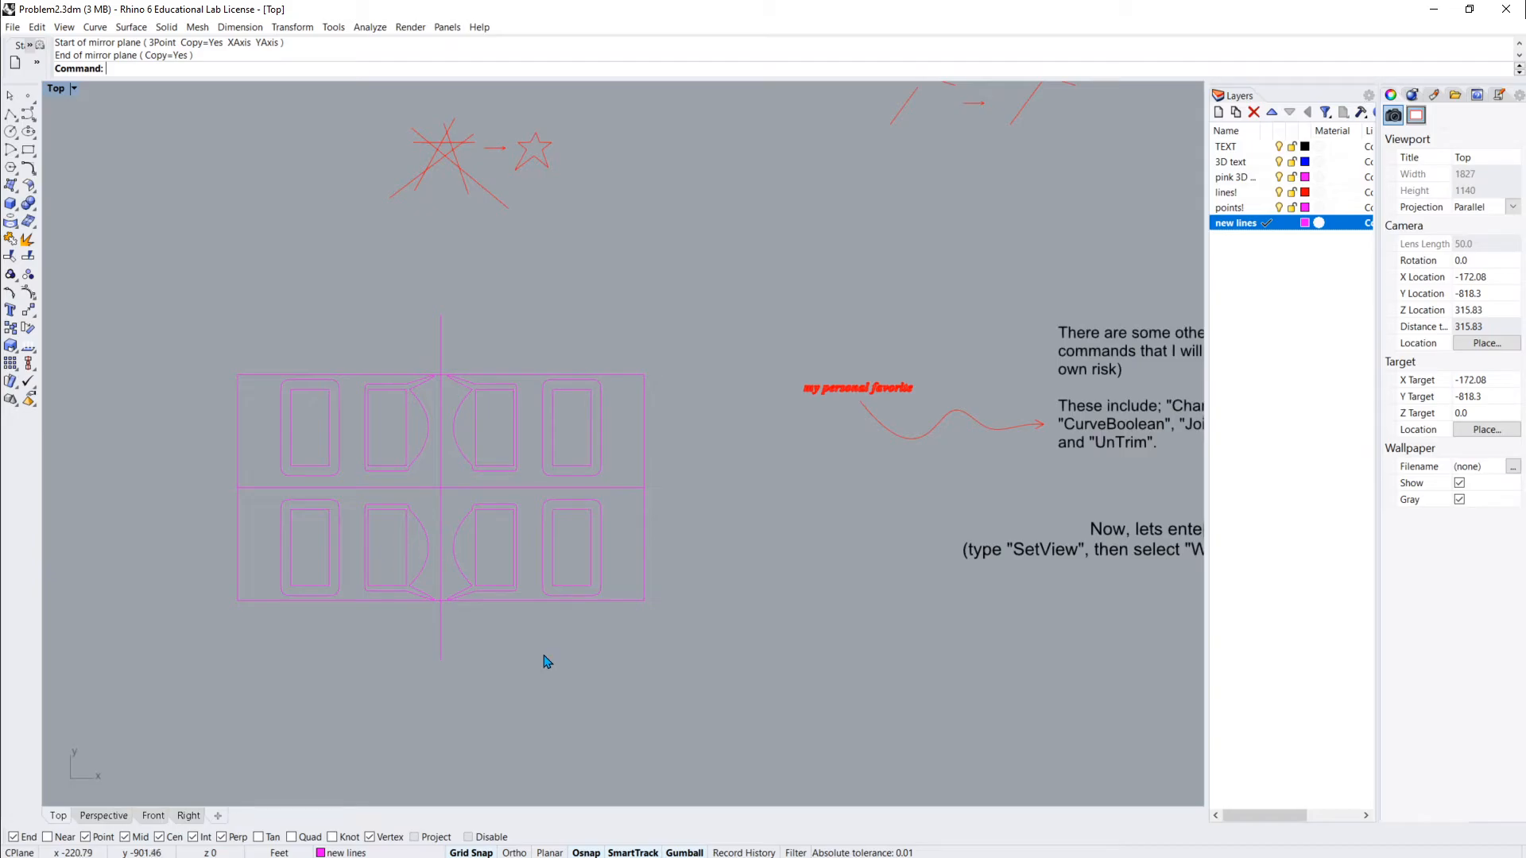
Read the instruction for entering 3D space and set the Top viewport to the world Perspective view
{"action": "scroll", "coordinate": [739, 661], "scroll_direction": "down", "scroll_amount": 5}
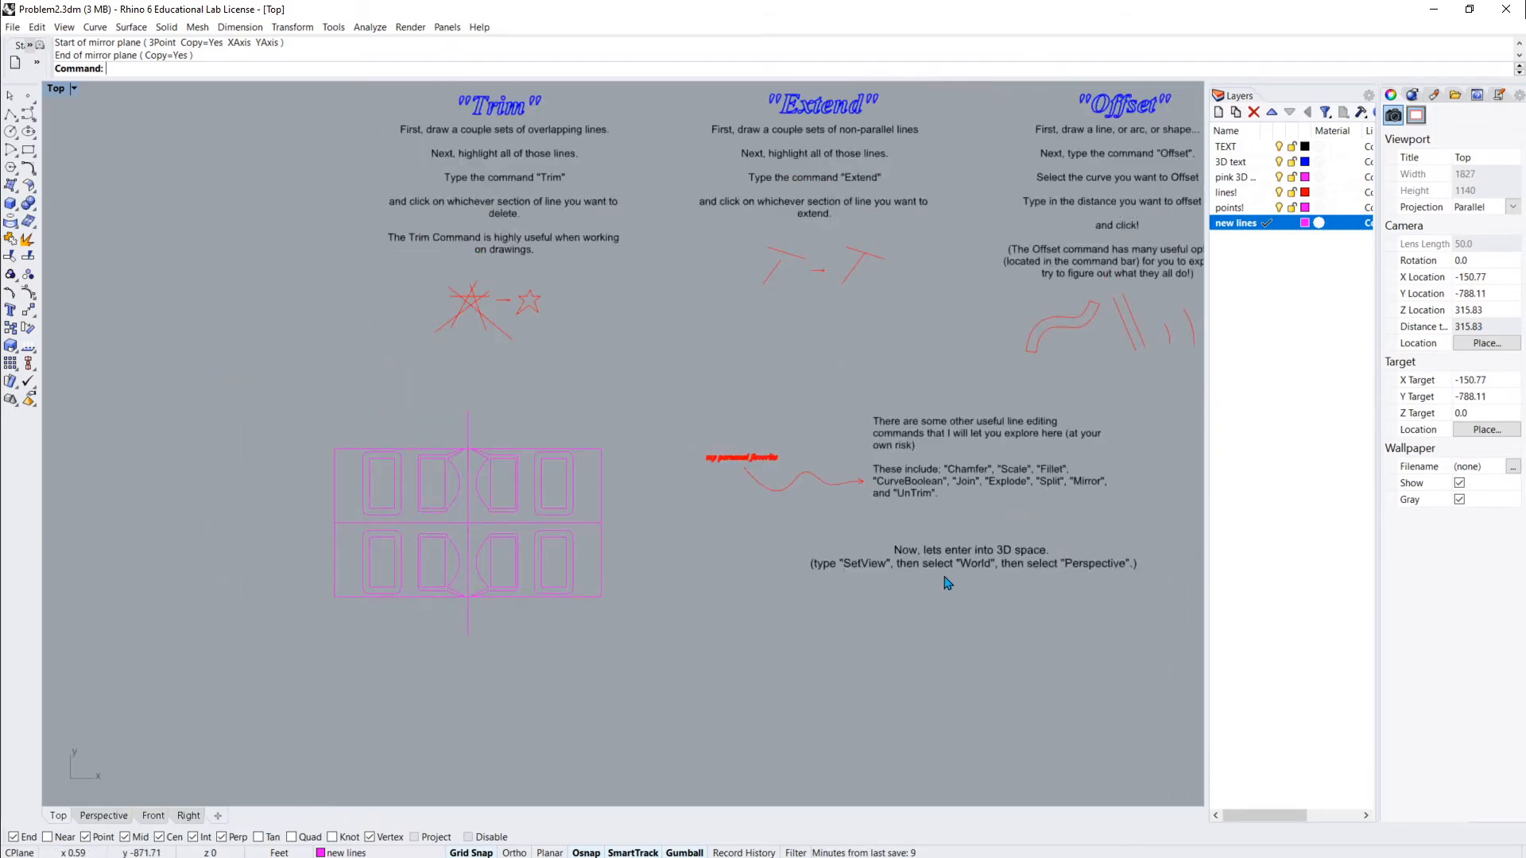
{"action": "mouse_move", "coordinate": [1103, 511]}
{"action": "right_mouse_down"}
{"action": "mouse_move", "coordinate": [910, 504]}
{"action": "mouse_move", "coordinate": [610, 557]}
{"action": "right_mouse_up"}
{"action": "scroll", "coordinate": [606, 553], "scroll_direction": "down", "scroll_amount": 6}
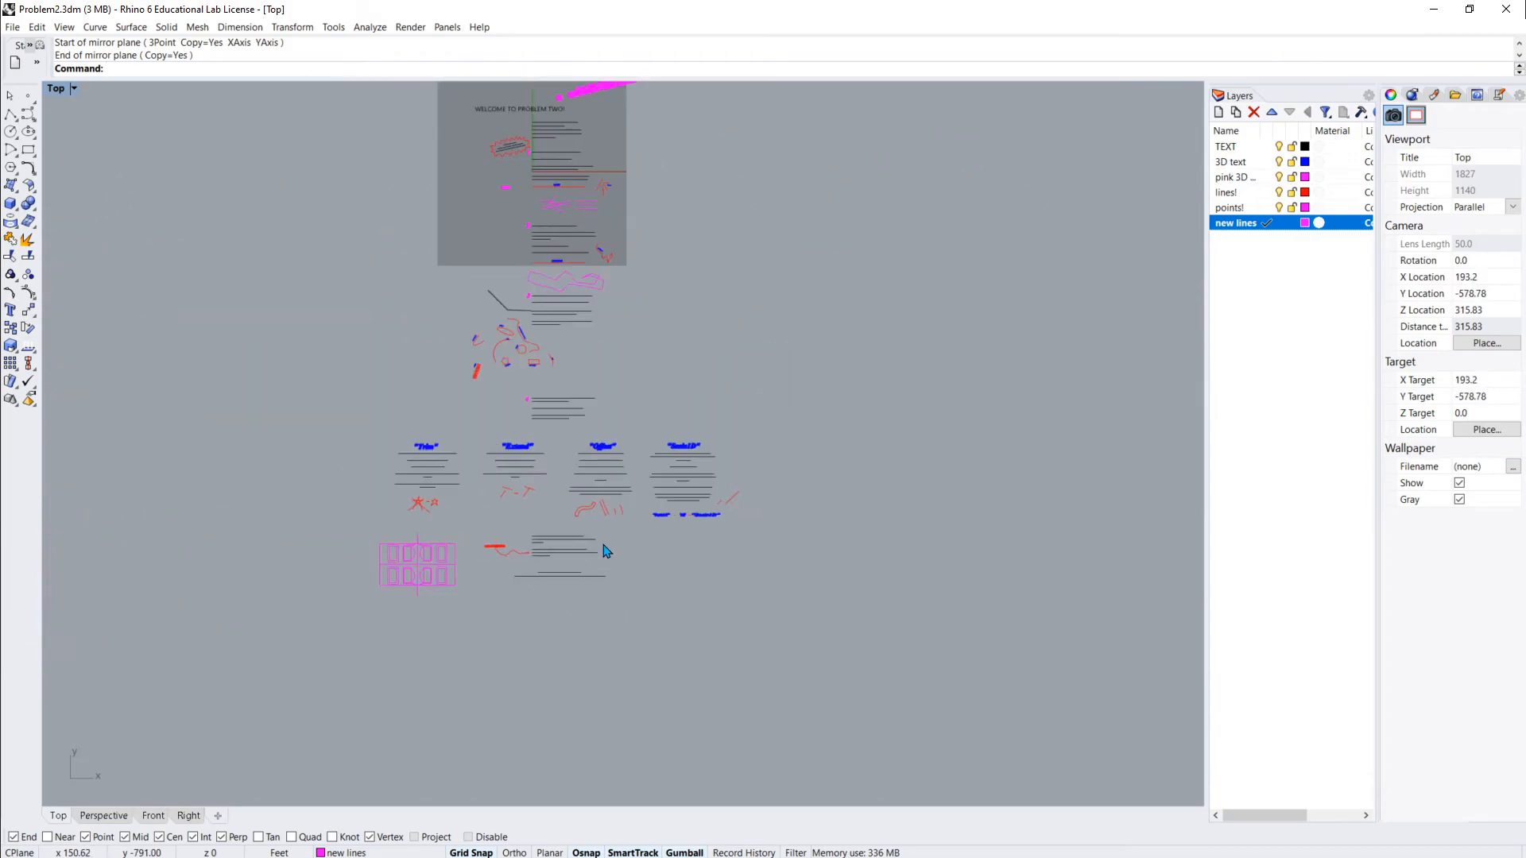
{"action": "scroll", "coordinate": [606, 551], "scroll_direction": "down", "scroll_amount": 2}
{"action": "scroll", "coordinate": [538, 580], "scroll_direction": "up", "scroll_amount": 4}
{"action": "scroll", "coordinate": [538, 580], "scroll_direction": "up", "scroll_amount": 5}
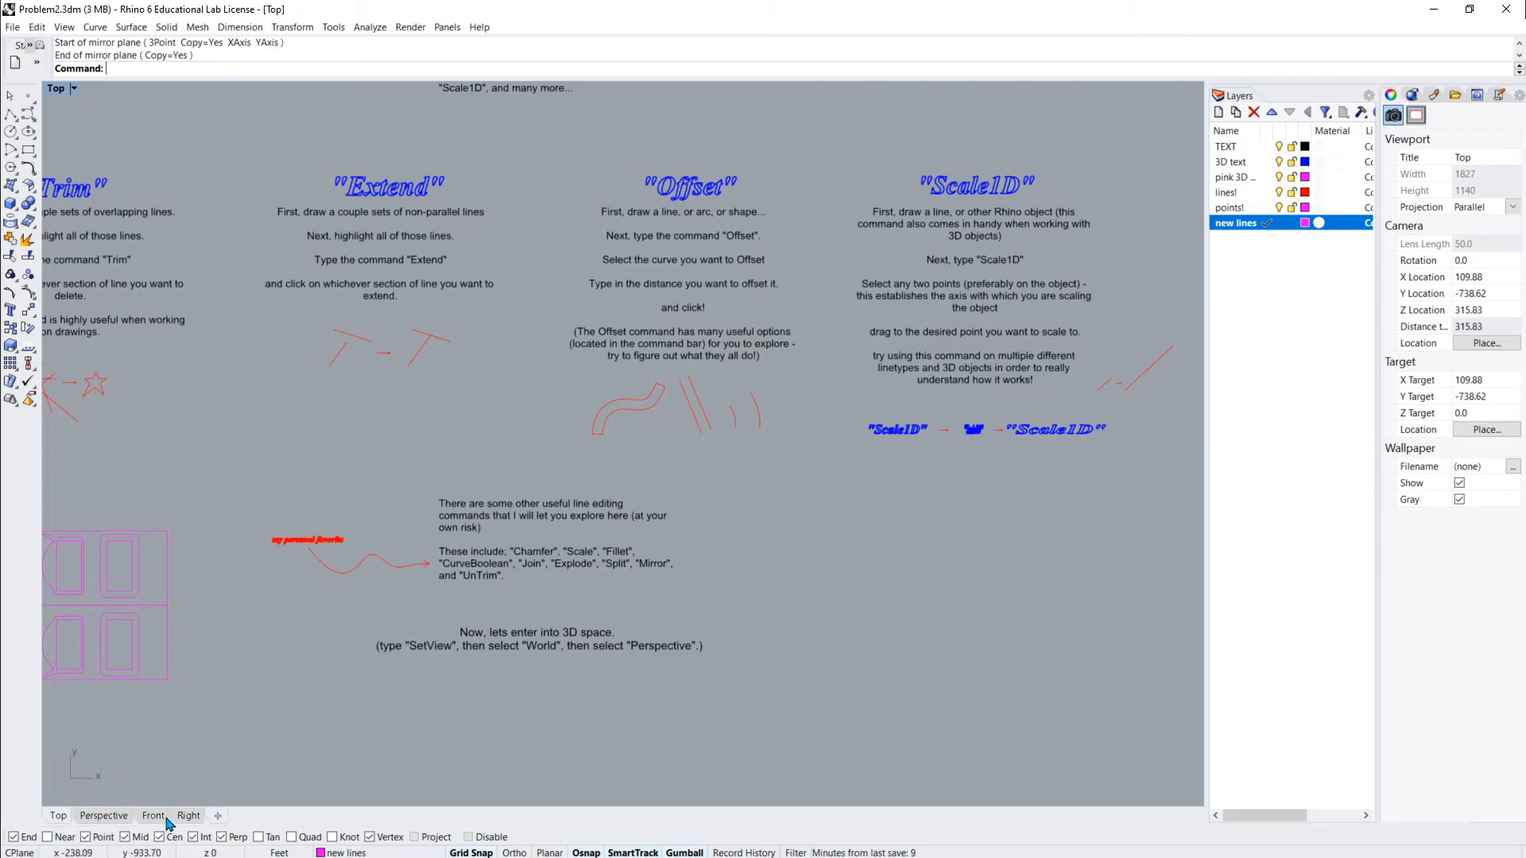
{"action": "left_click", "coordinate": [75, 89]}
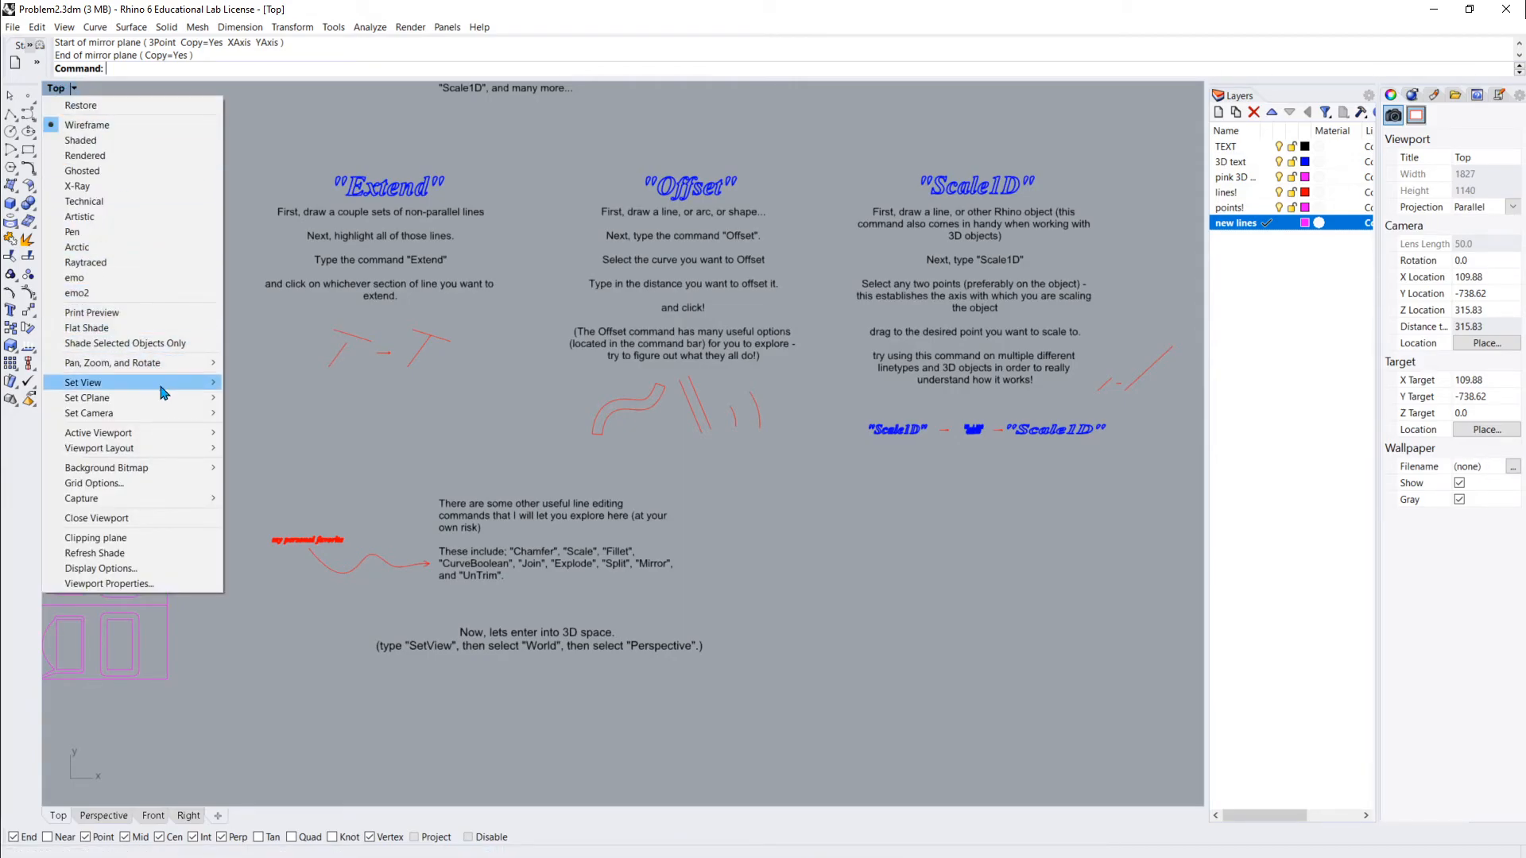
{"action": "mouse_move", "coordinate": [162, 386]}
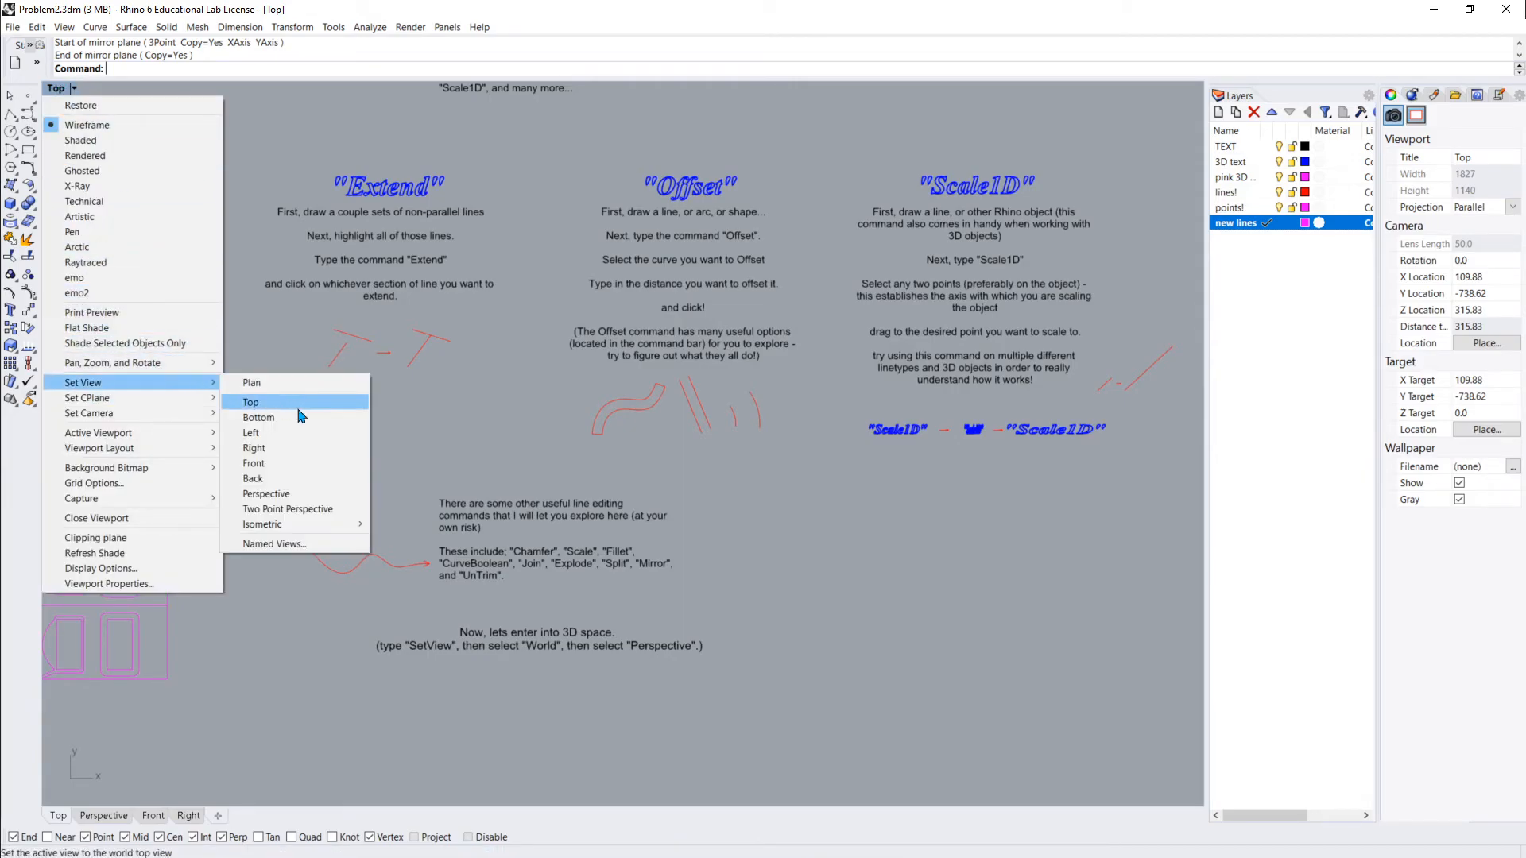
{"action": "left_click", "coordinate": [278, 494]}
Zoom to the selected "CONNECT THE DOTS!" 3D text, clear the selection, and frame its instructions together with the surrounding points
{"action": "scroll", "coordinate": [487, 515], "scroll_direction": "down", "scroll_amount": 4}
{"action": "right_click_drag", "start_coordinate": [487, 515], "coordinate": [777, 287]}
{"action": "right_click_drag", "start_coordinate": [839, 194], "coordinate": [709, 406], "text": "shift"}
{"action": "right_click_drag", "start_coordinate": [782, 299], "coordinate": [688, 325]}
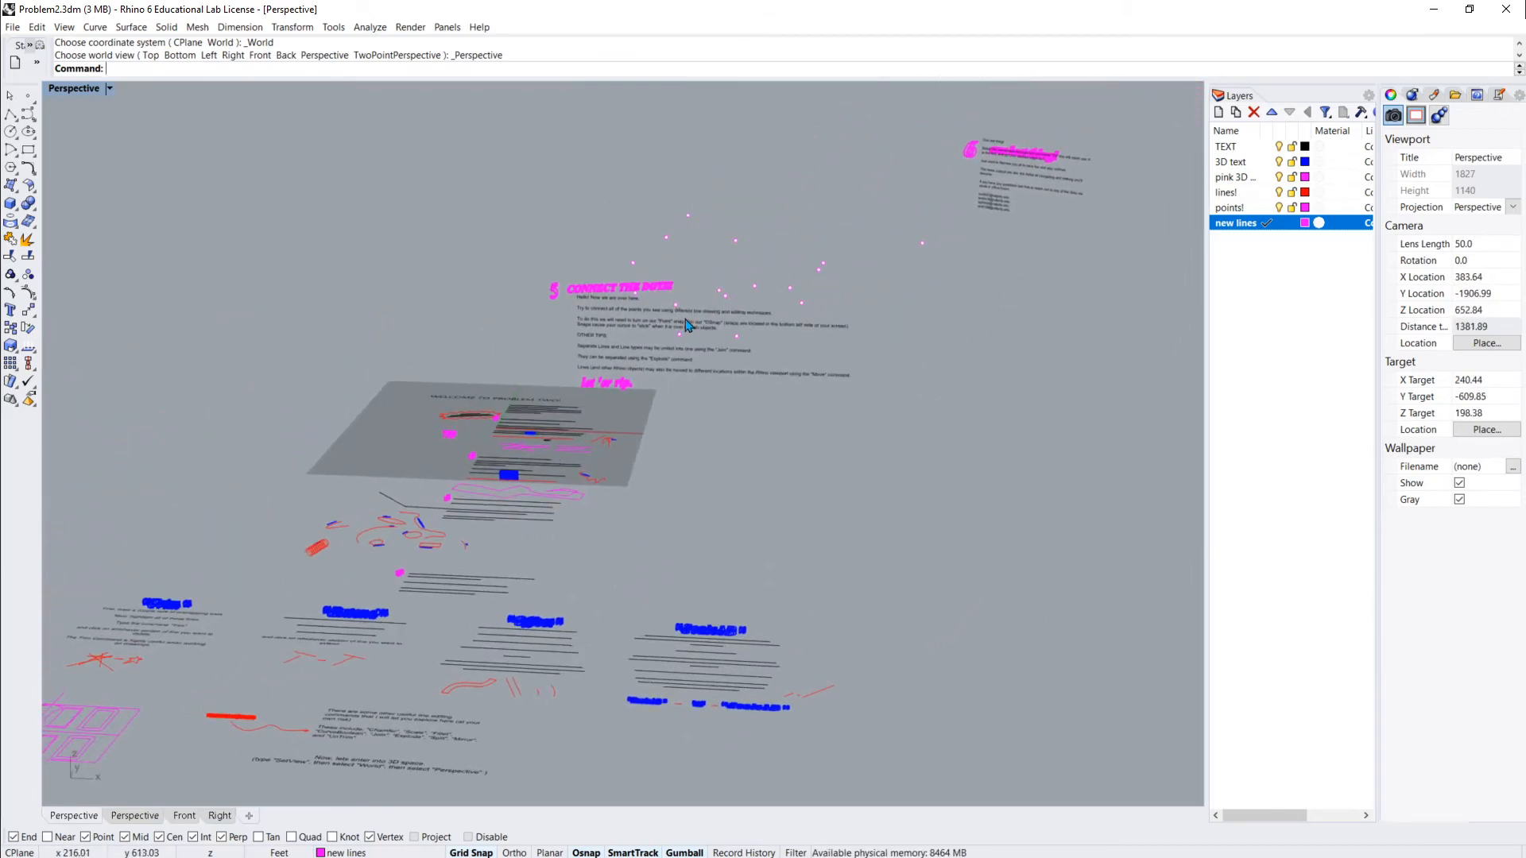
{"action": "left_click", "coordinate": [609, 297]}
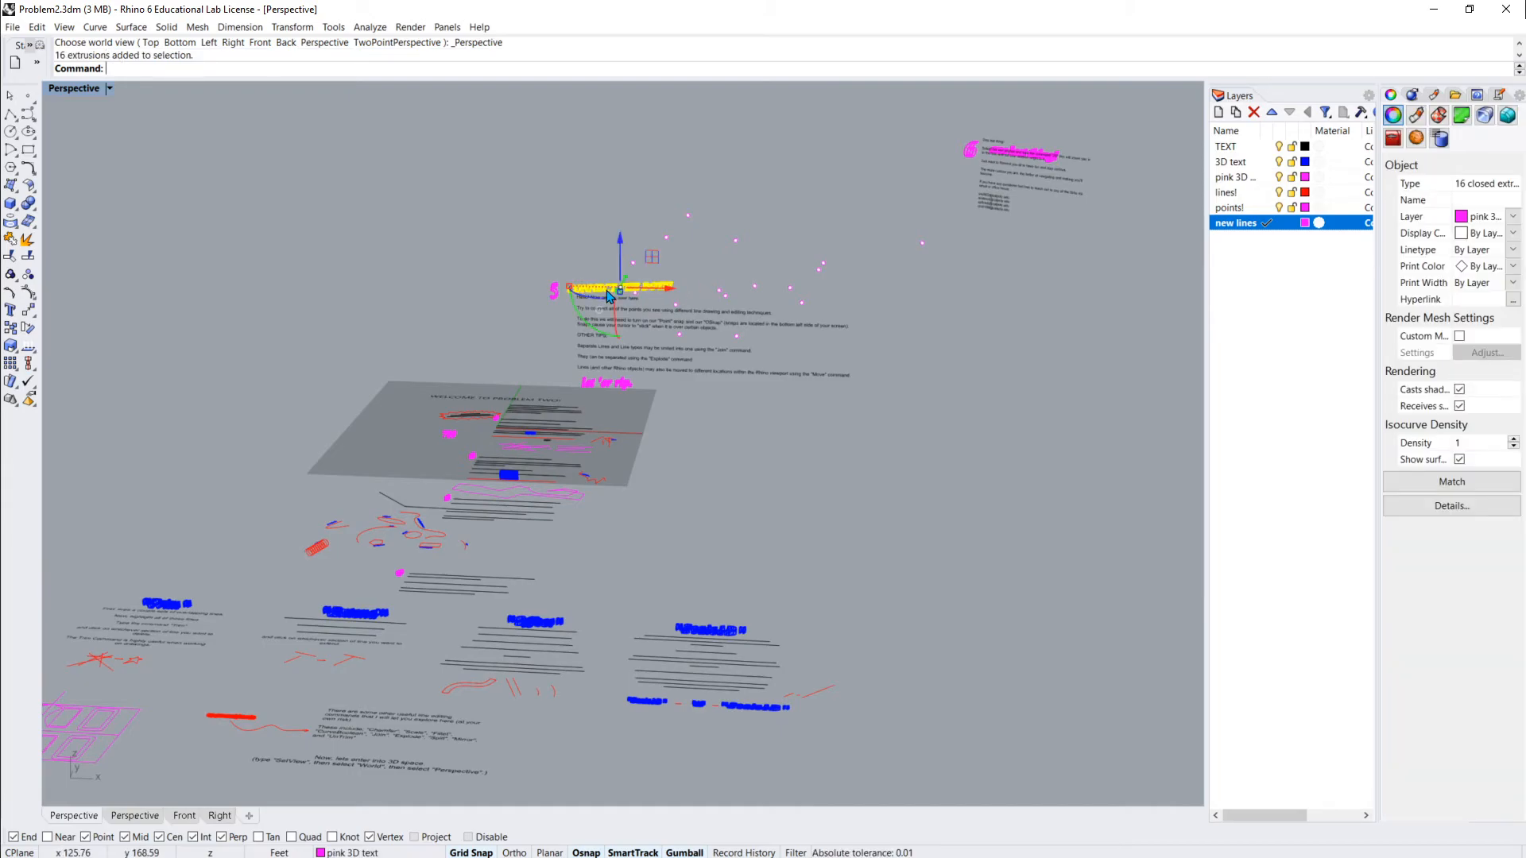
{"action": "type", "text": "se"}
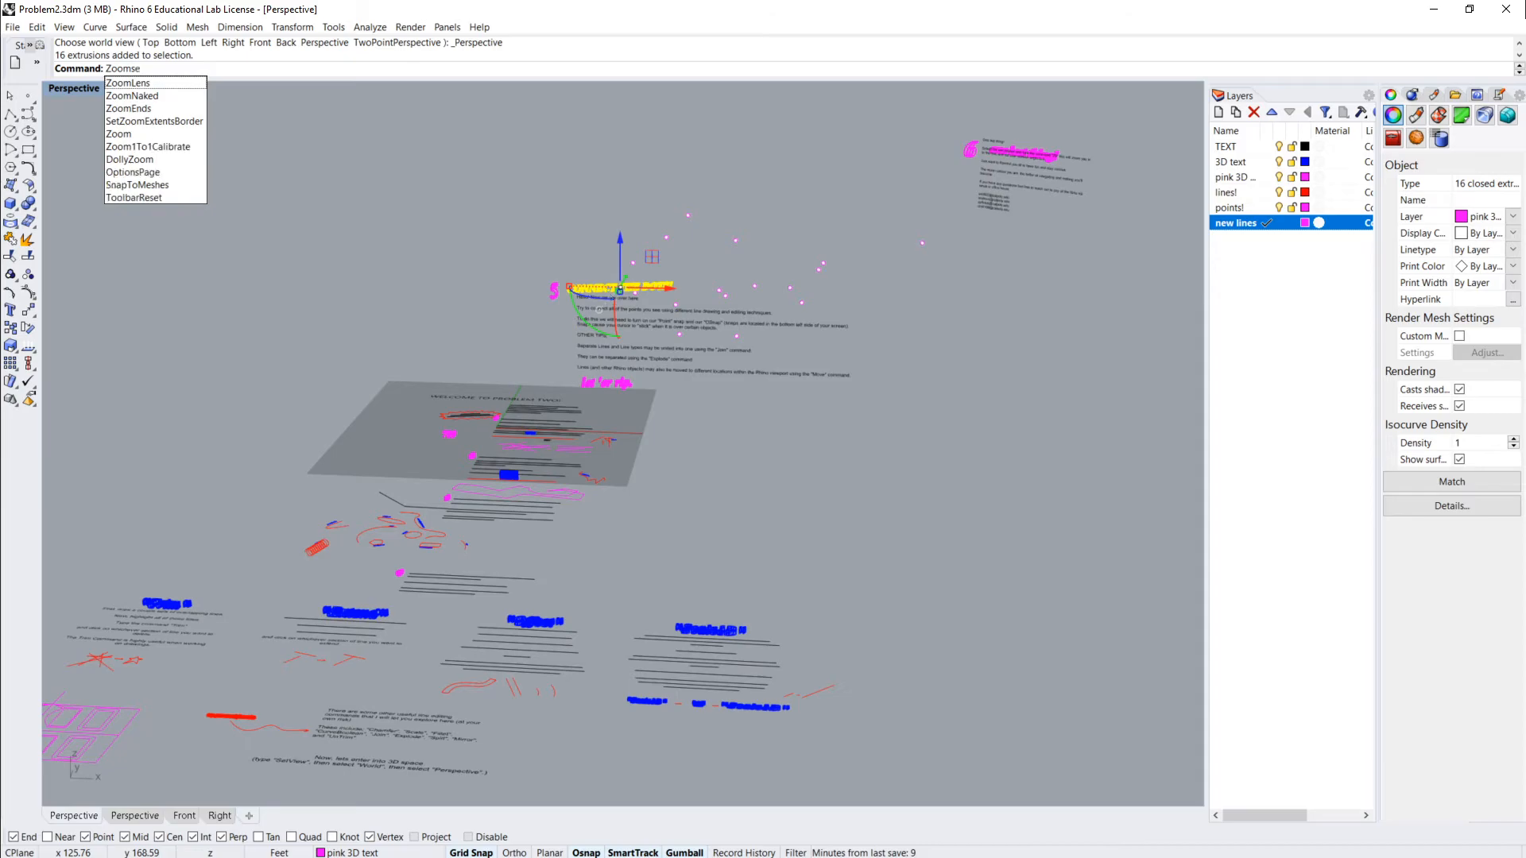
{"action": "type", "text": "elected"}
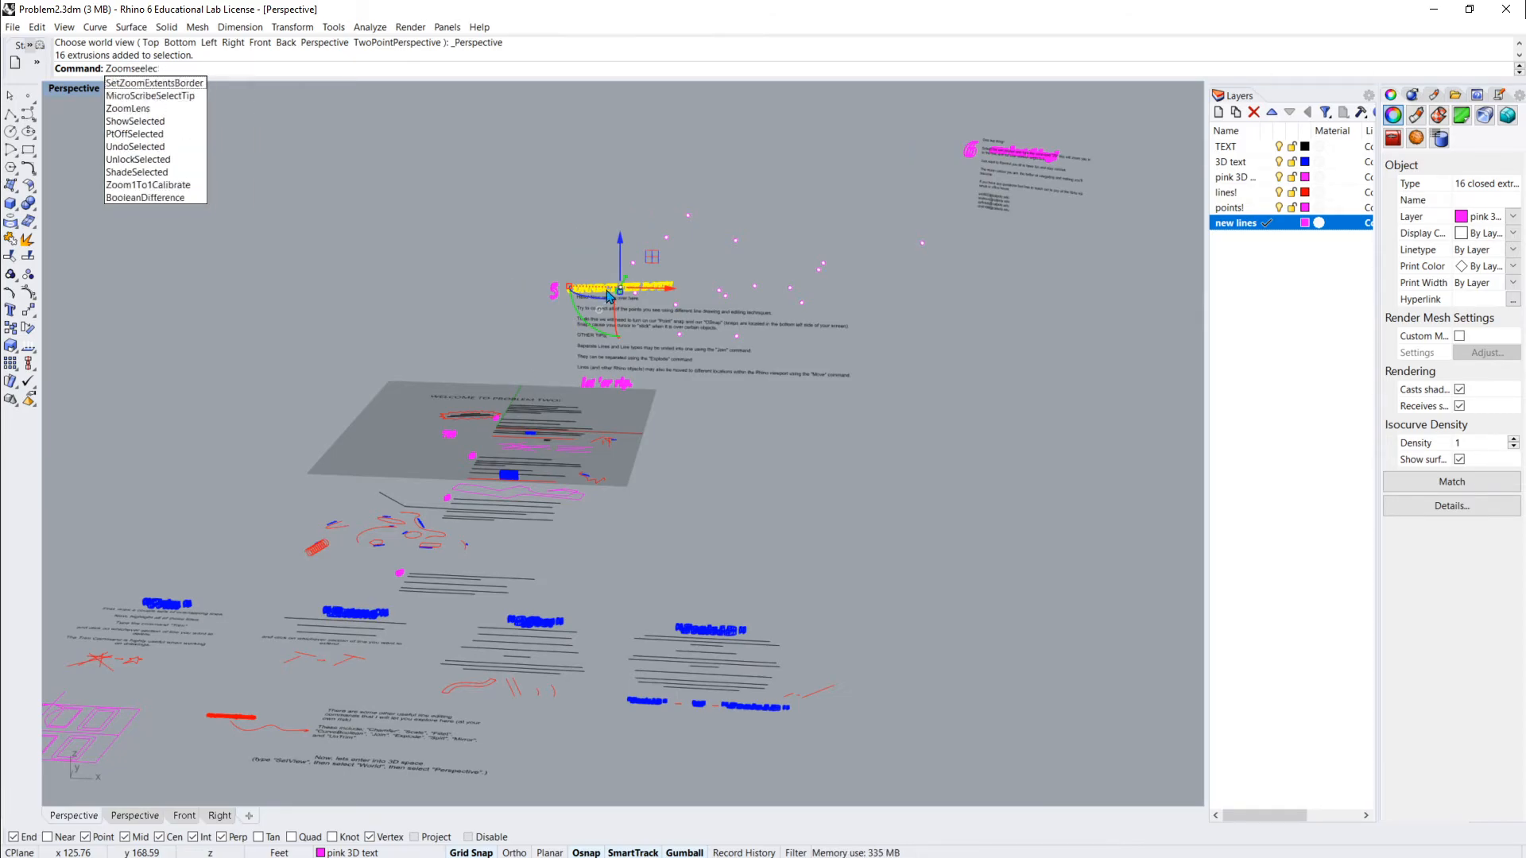
{"action": "key", "text": "Escape"}
{"action": "type", "text": "ZS"}
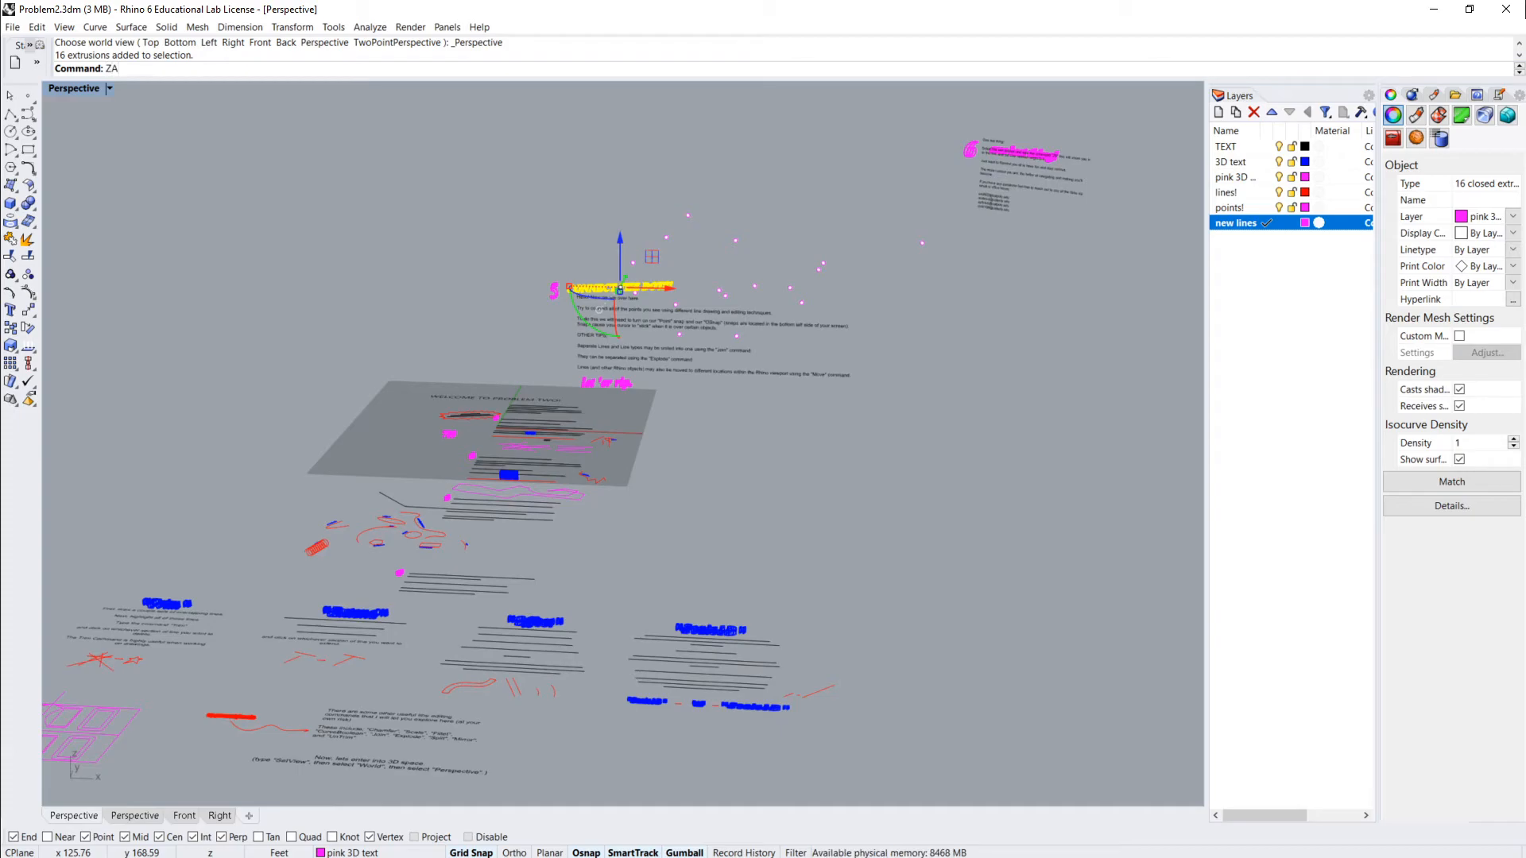
{"action": "key", "text": "Return"}
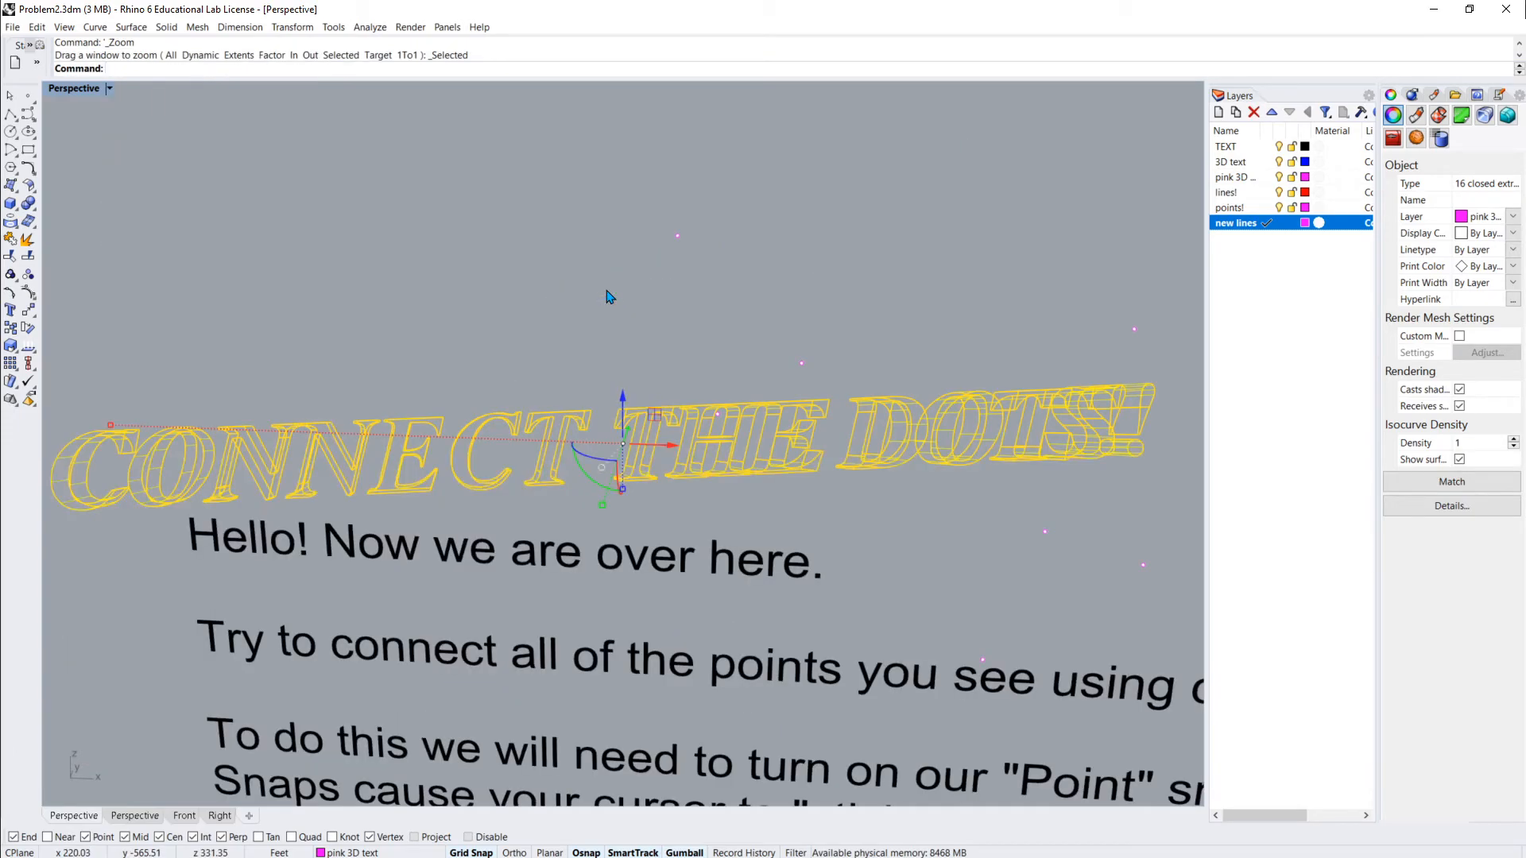
{"action": "left_click", "coordinate": [542, 274]}
{"action": "scroll", "coordinate": [538, 274], "scroll_direction": "down", "scroll_amount": 8}
{"action": "right_click_drag", "start_coordinate": [785, 435], "coordinate": [546, 371], "text": "shift"}
{"action": "scroll", "coordinate": [541, 372], "scroll_direction": "down", "scroll_amount": 2}
{"action": "right_click_drag", "start_coordinate": [739, 372], "coordinate": [635, 499]}
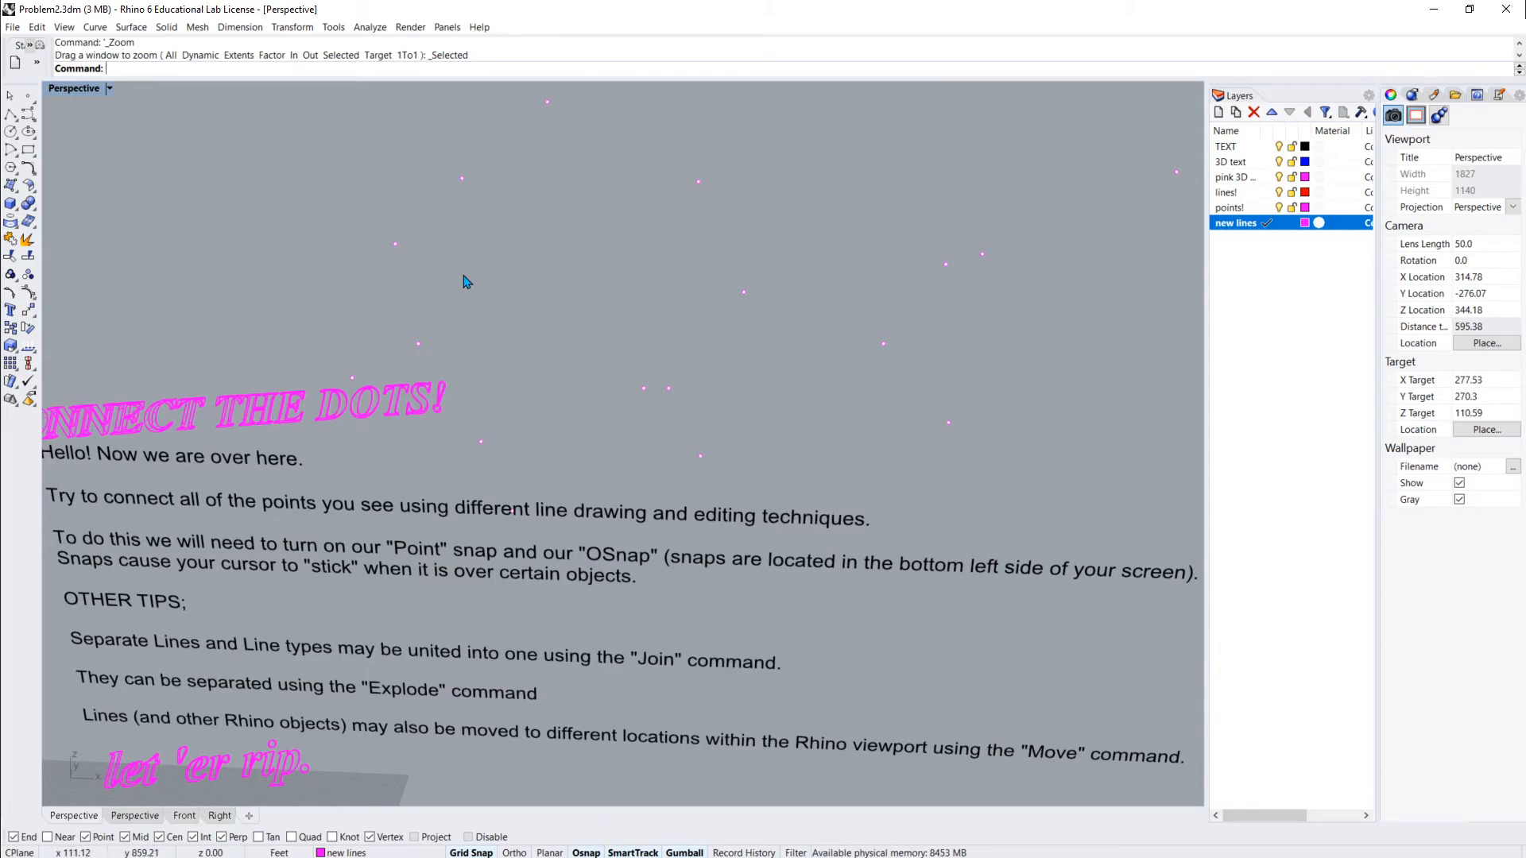
Run the Osnap command and toggle the Near snap on and back off
{"action": "key", "text": "Return"}
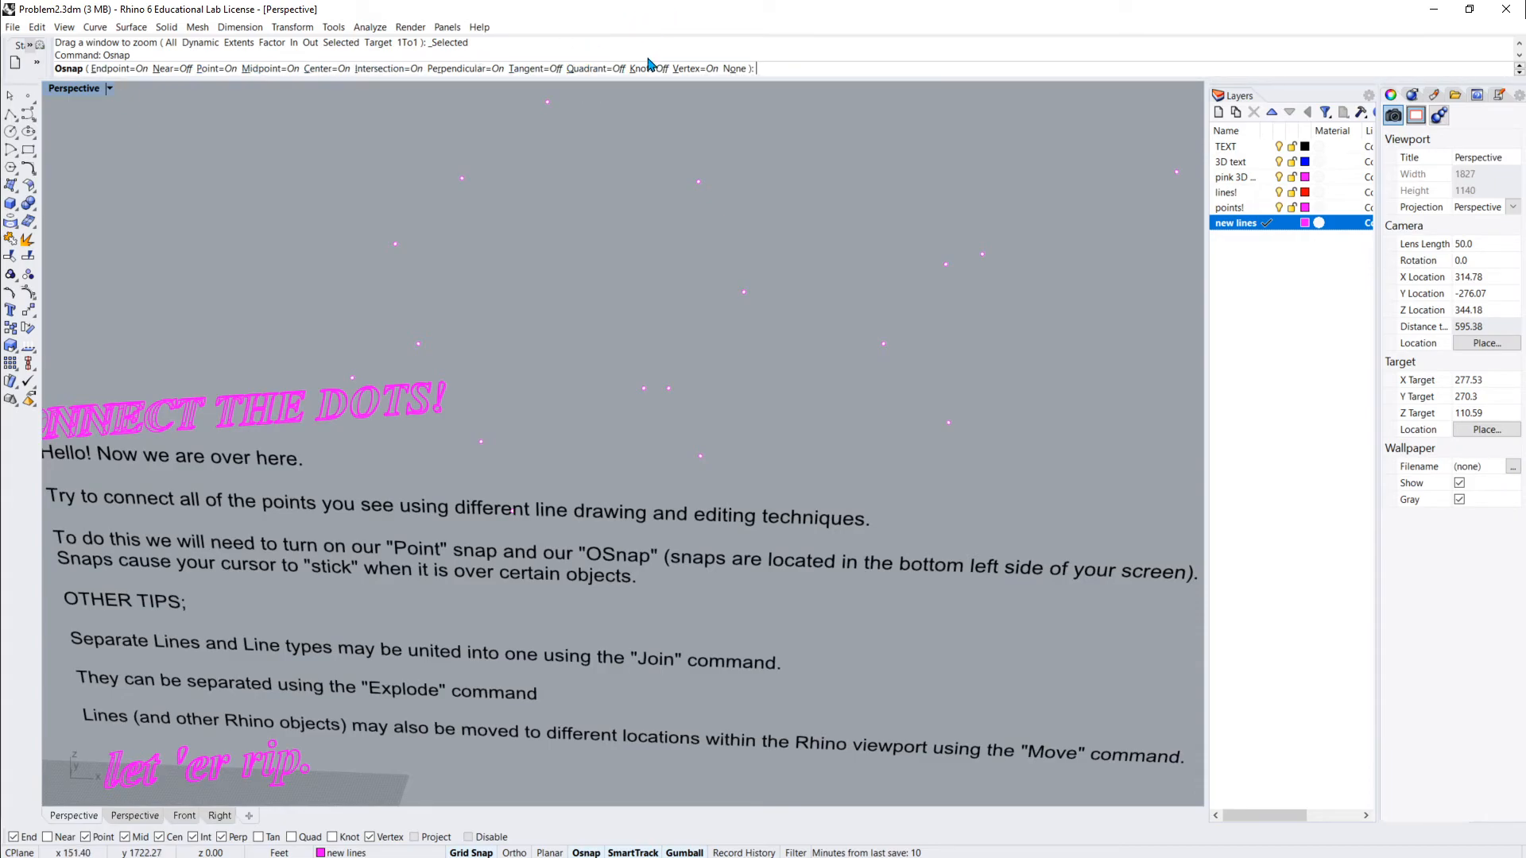
{"action": "left_click", "coordinate": [183, 70]}
{"action": "left_click", "coordinate": [182, 69]}
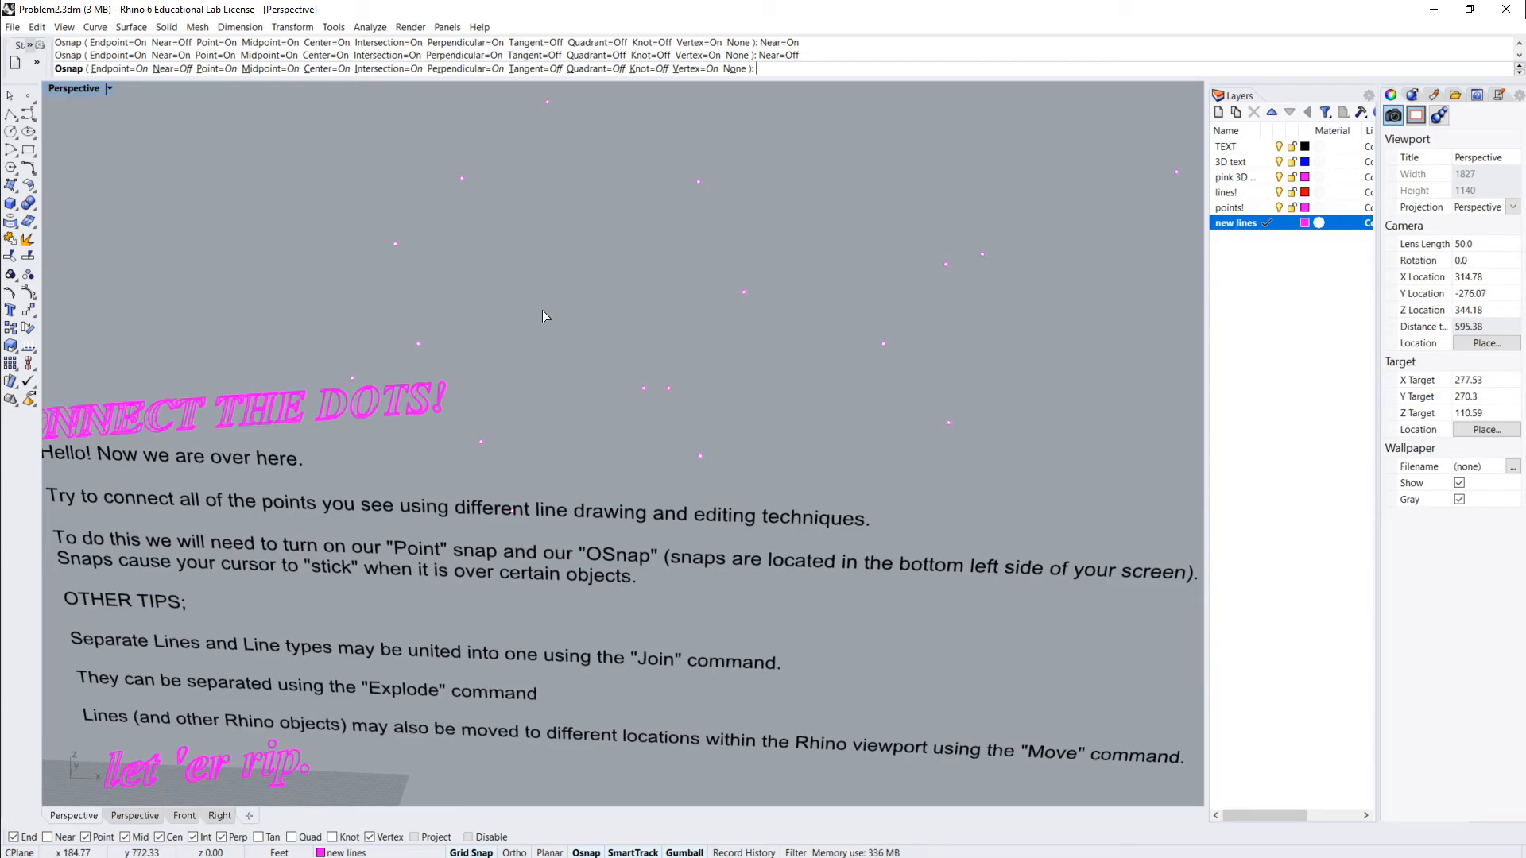
Draw an open polyline in 3D, snapping through seven of the magenta points nearest the "CONNECT THE DOTS!" text
{"action": "right_click_drag", "start_coordinate": [710, 340], "coordinate": [668, 350]}
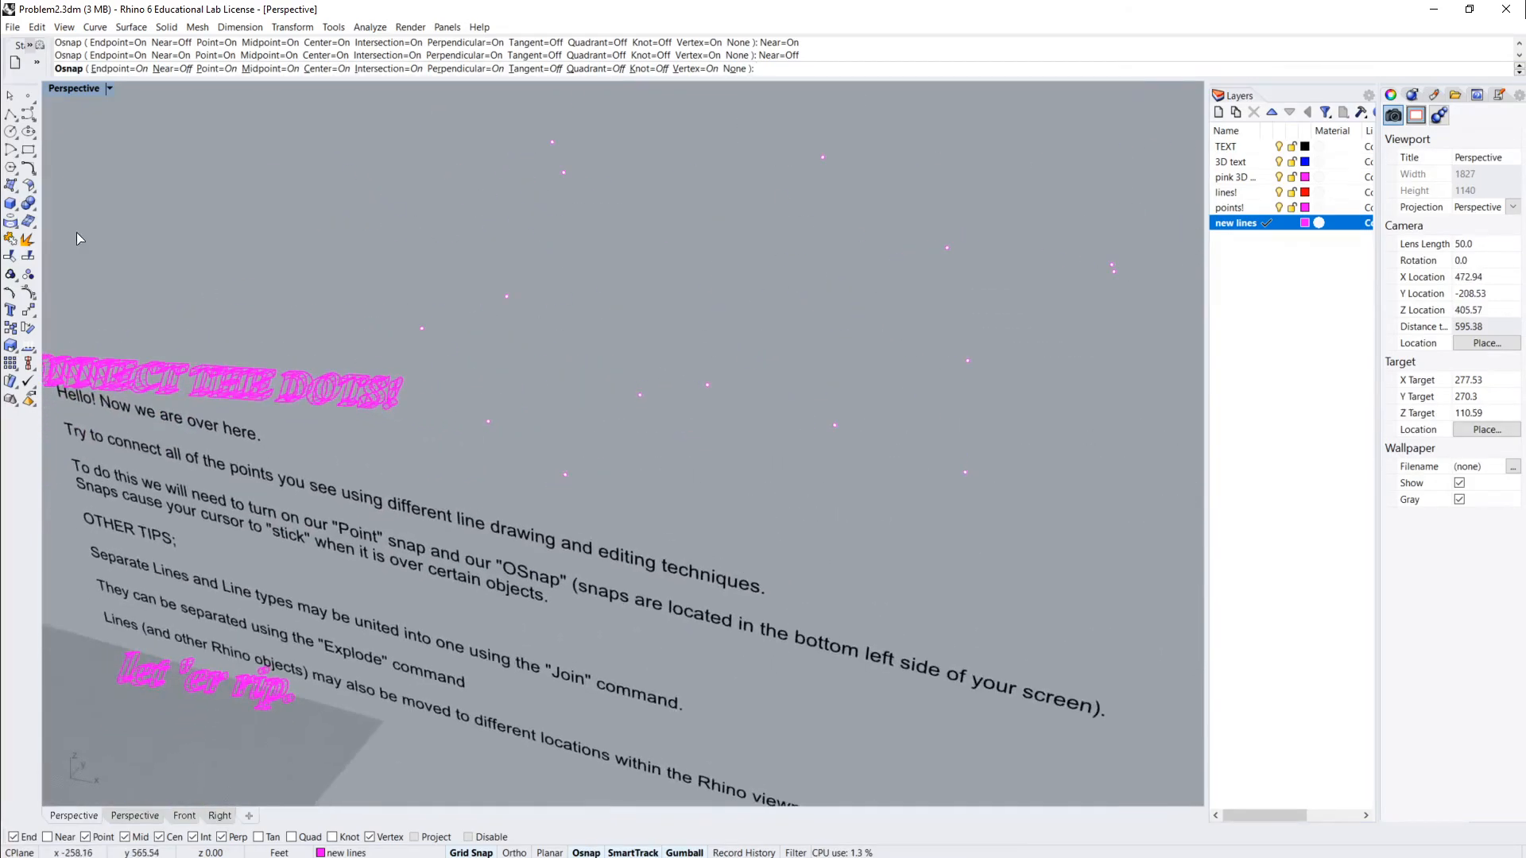
{"action": "left_click", "coordinate": [13, 116]}
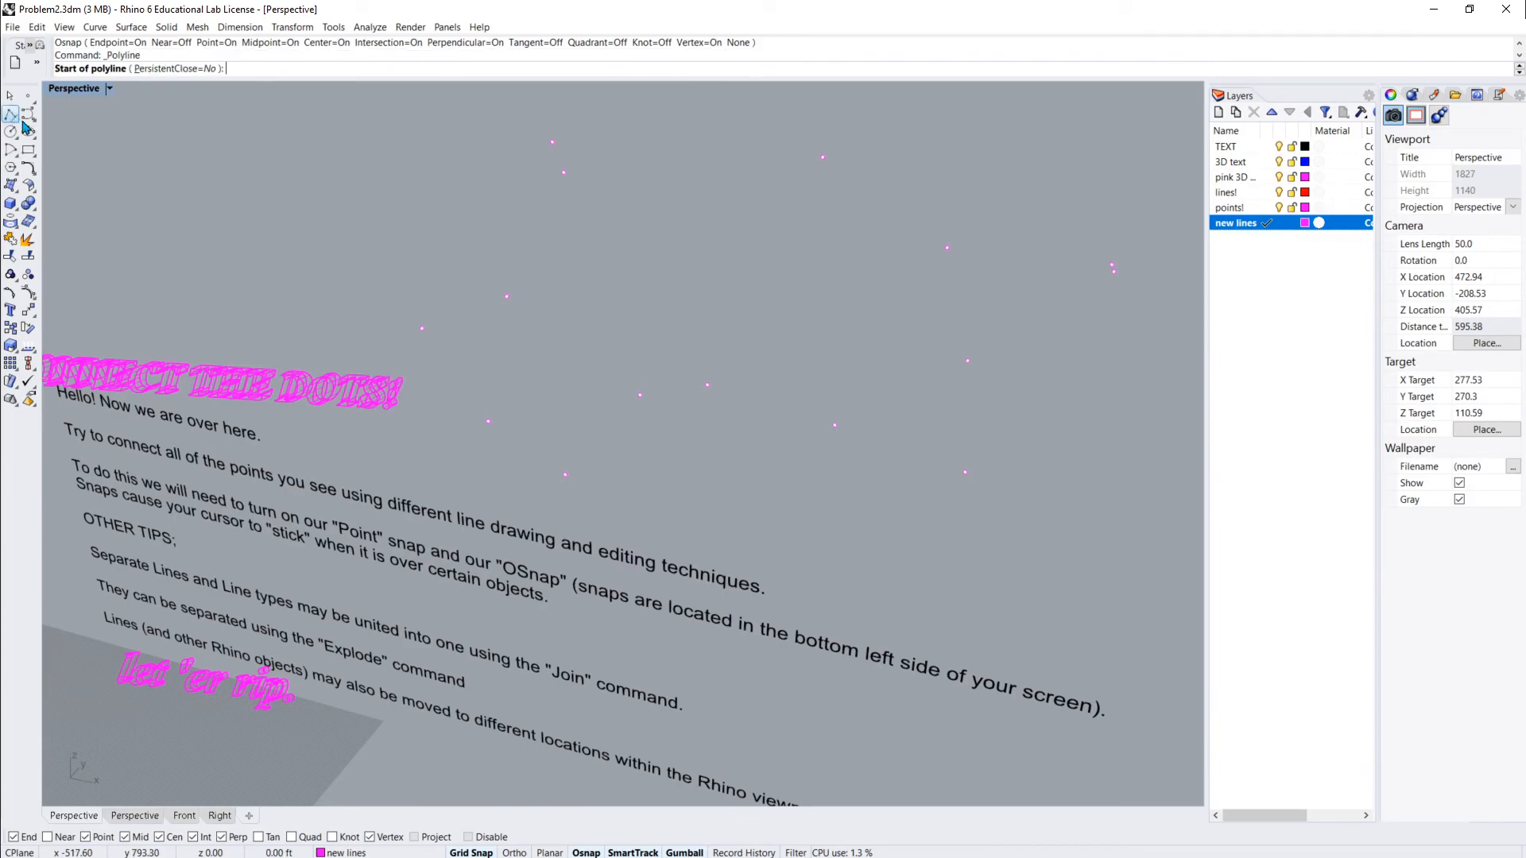
{"action": "left_click", "coordinate": [420, 328]}
{"action": "left_click", "coordinate": [506, 296]}
{"action": "left_click", "coordinate": [562, 175]}
{"action": "left_click", "coordinate": [552, 143]}
{"action": "left_click", "coordinate": [488, 421]}
{"action": "left_click", "coordinate": [565, 475]}
{"action": "left_click", "coordinate": [639, 395]}
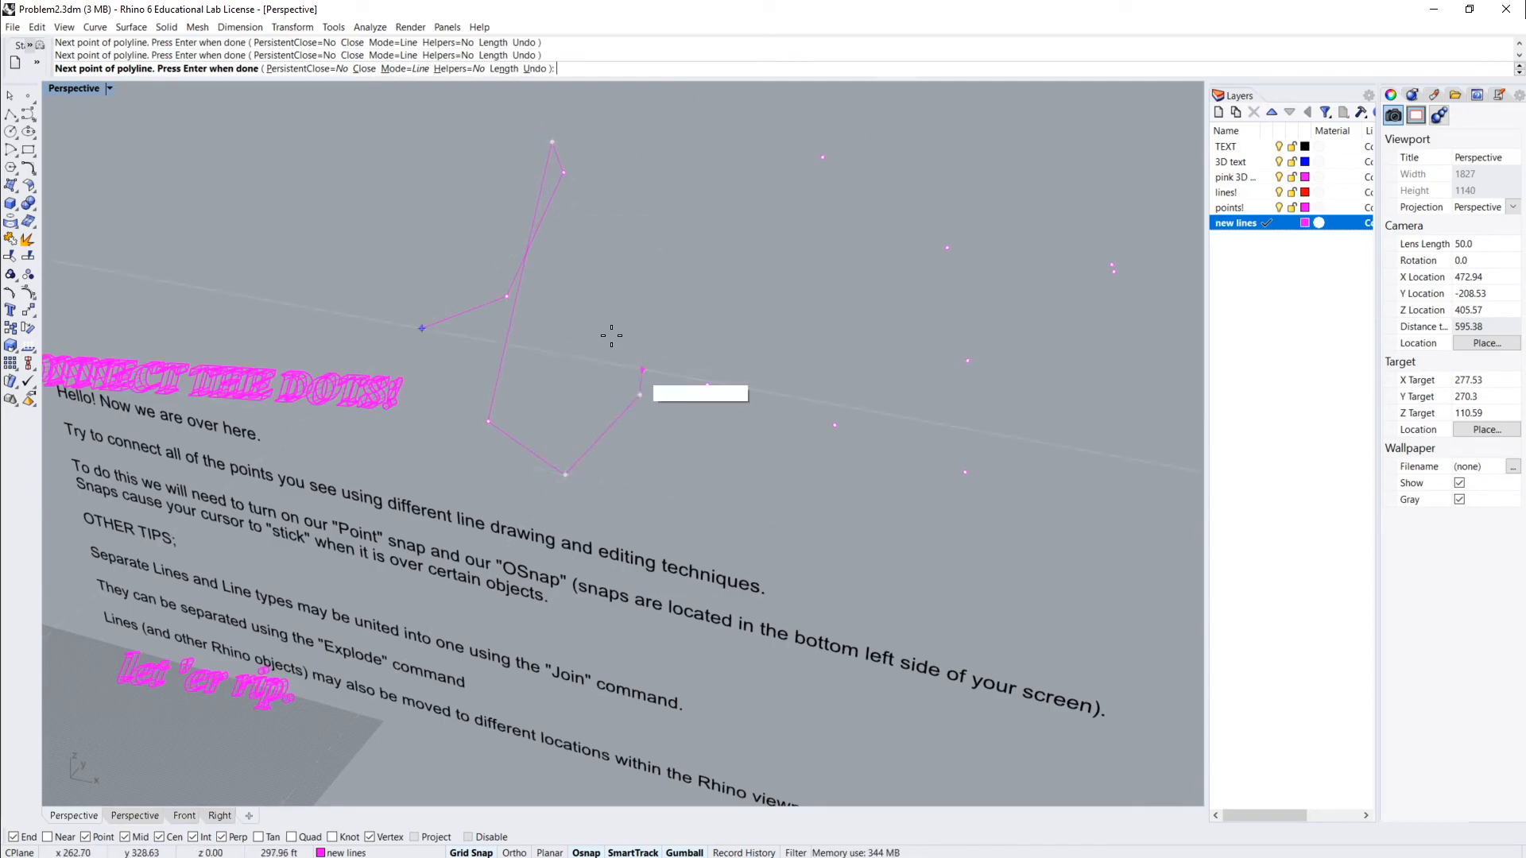
{"action": "key", "text": "Return"}
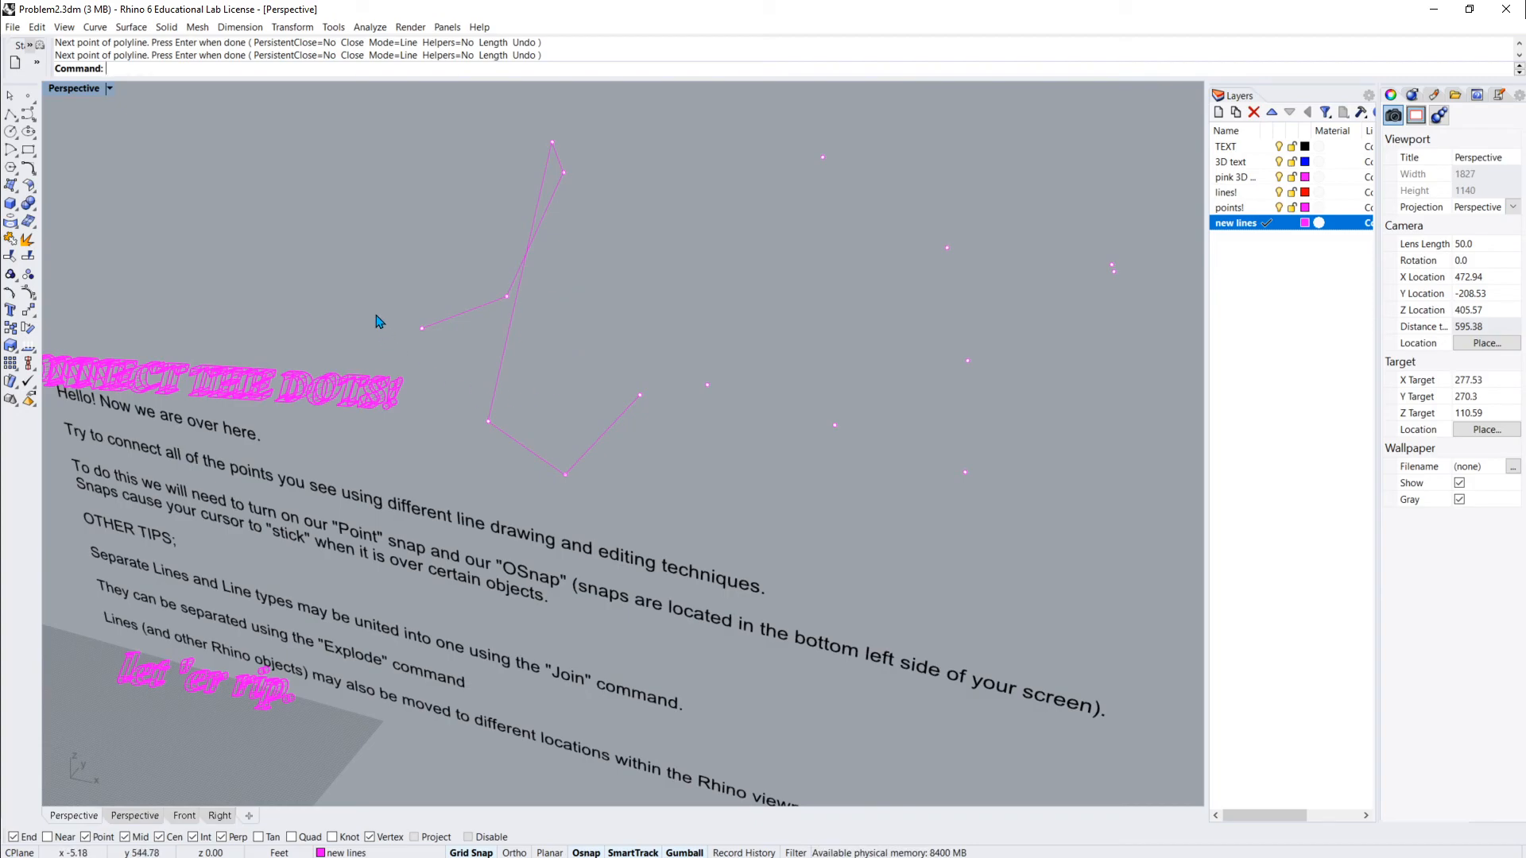
Inspect the connect-the-dots polyline from another angle and delete it
{"action": "right_click_drag", "start_coordinate": [374, 313], "coordinate": [841, 286]}
{"action": "left_click", "coordinate": [739, 266]}
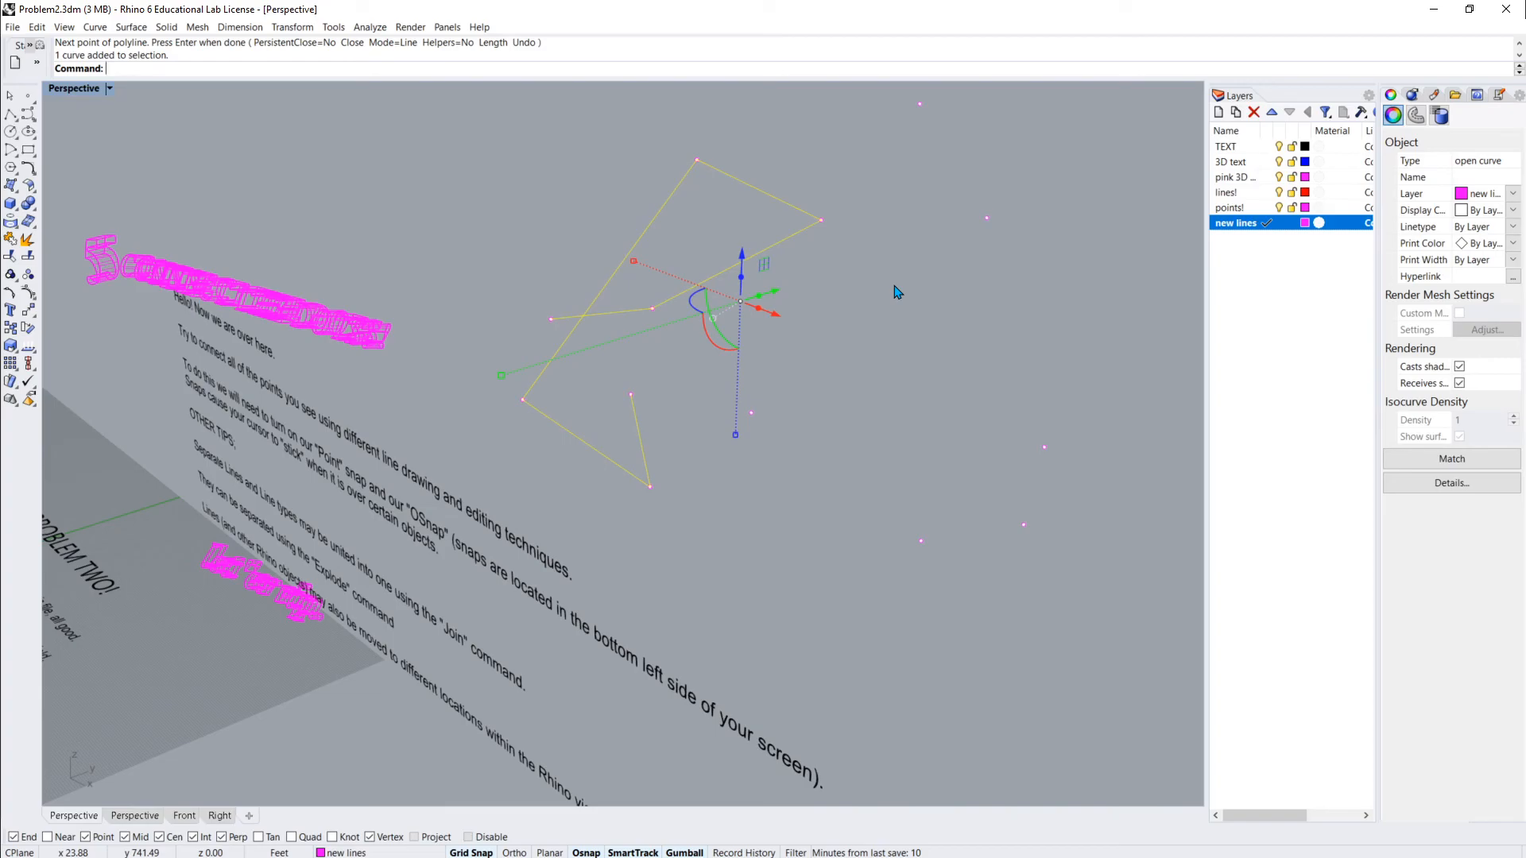
{"action": "key", "text": "Delete"}
Find the "one last thing!" 3D text beyond the points, select it and zoom to it with the ZS command
{"action": "right_click_drag", "start_coordinate": [896, 289], "coordinate": [470, 307]}
{"action": "scroll", "coordinate": [470, 307], "scroll_direction": "down", "scroll_amount": 7}
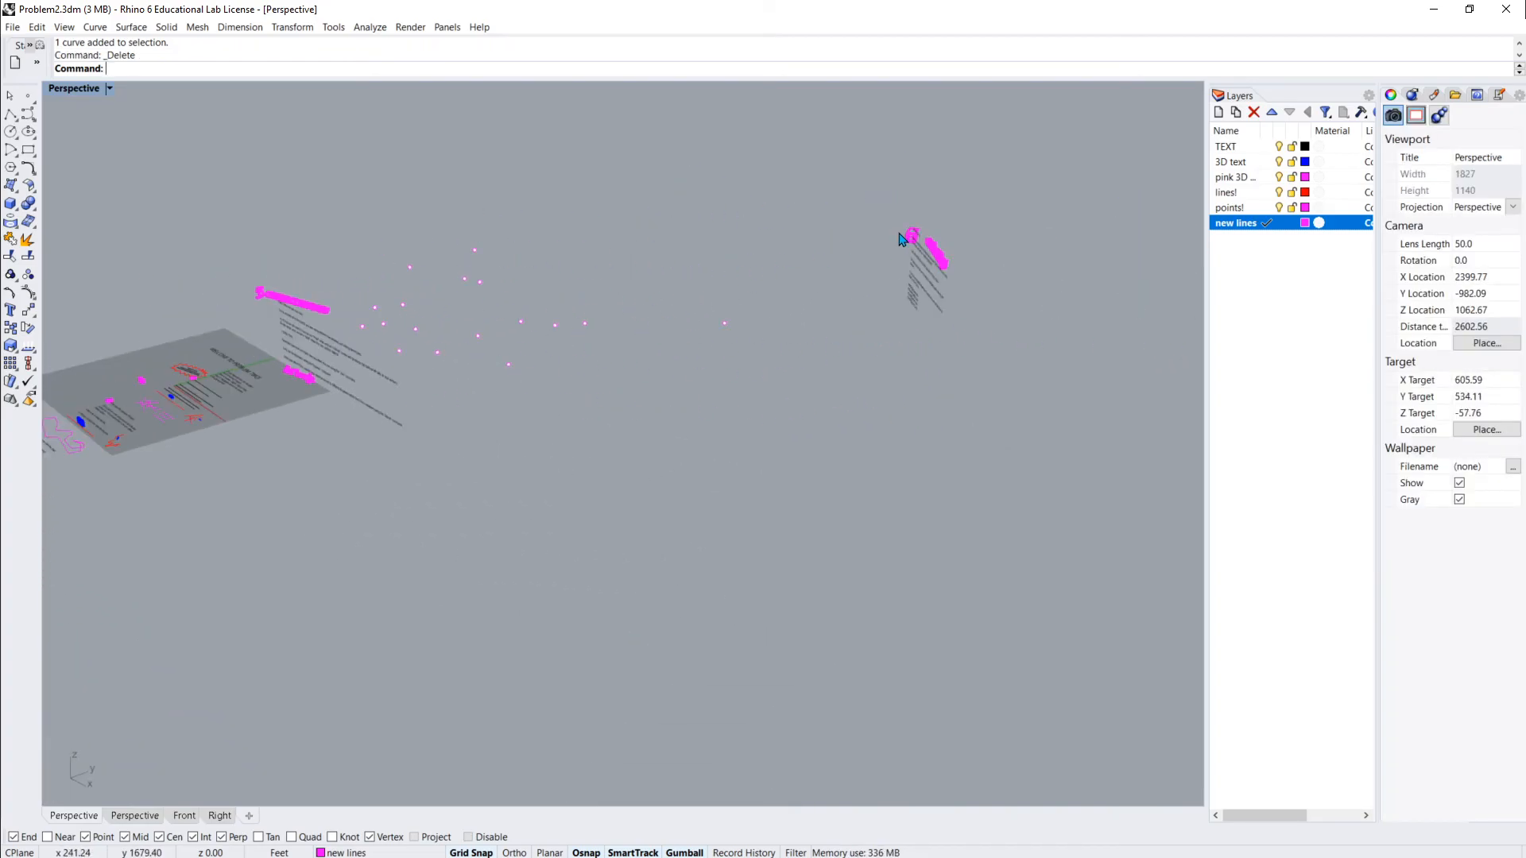
{"action": "right_click_drag", "start_coordinate": [903, 239], "coordinate": [1015, 250]}
{"action": "scroll", "coordinate": [649, 161], "scroll_direction": "up", "scroll_amount": 9}
{"action": "scroll", "coordinate": [650, 161], "scroll_direction": "up", "scroll_amount": 3}
{"action": "left_click", "coordinate": [744, 178]}
{"action": "type", "text": "ZS"}
{"action": "key", "text": "Return"}
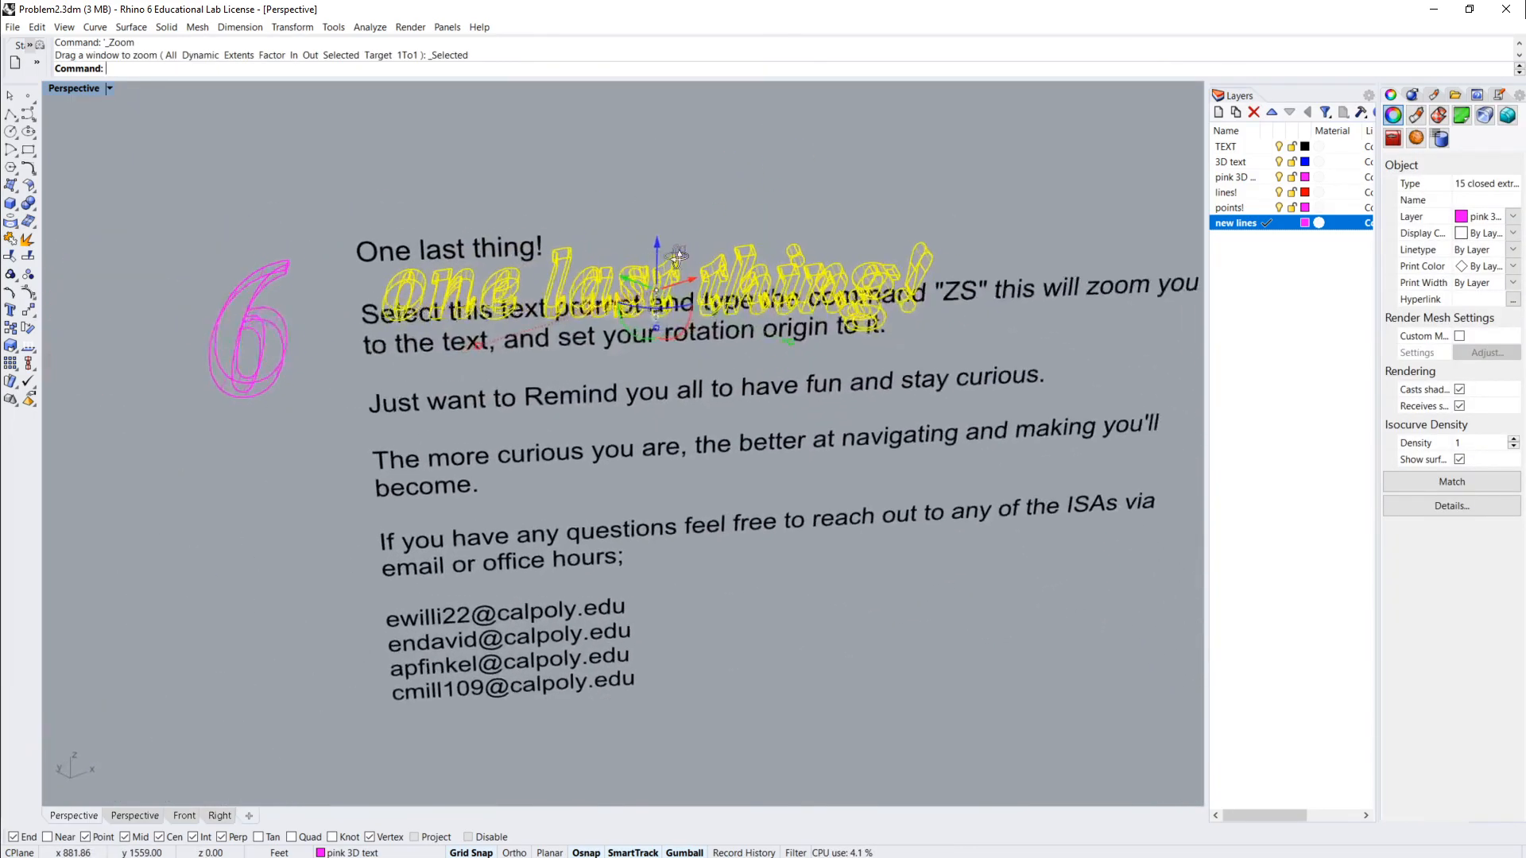
Clear the 3D text selection, read the closing note, and briefly select its text block with the contact e-mails before deselecting it
{"action": "right_click_drag", "start_coordinate": [748, 237], "coordinate": [770, 291]}
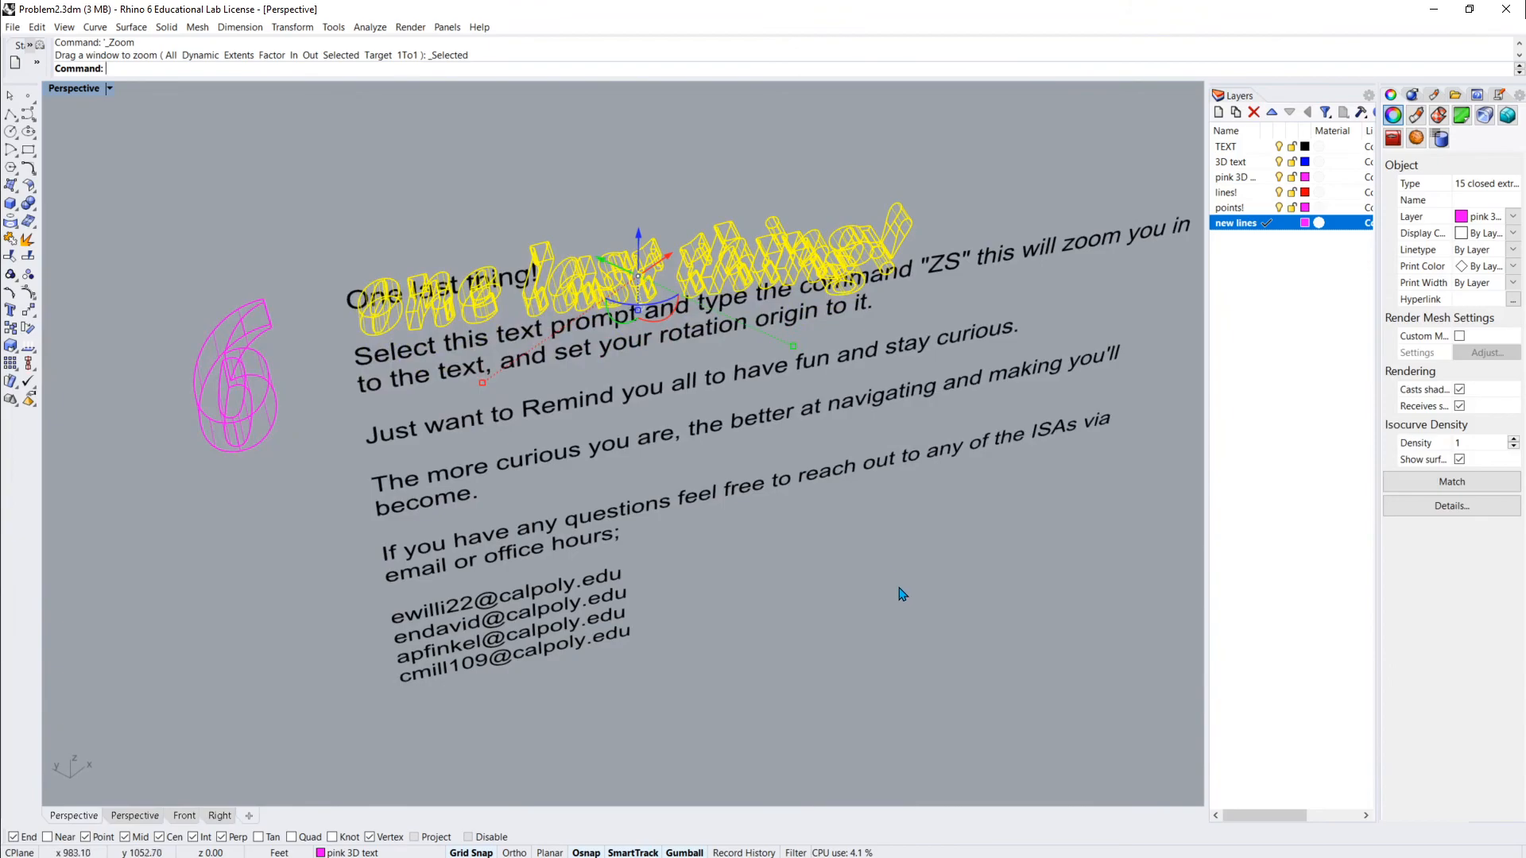
{"action": "left_click", "coordinate": [902, 593]}
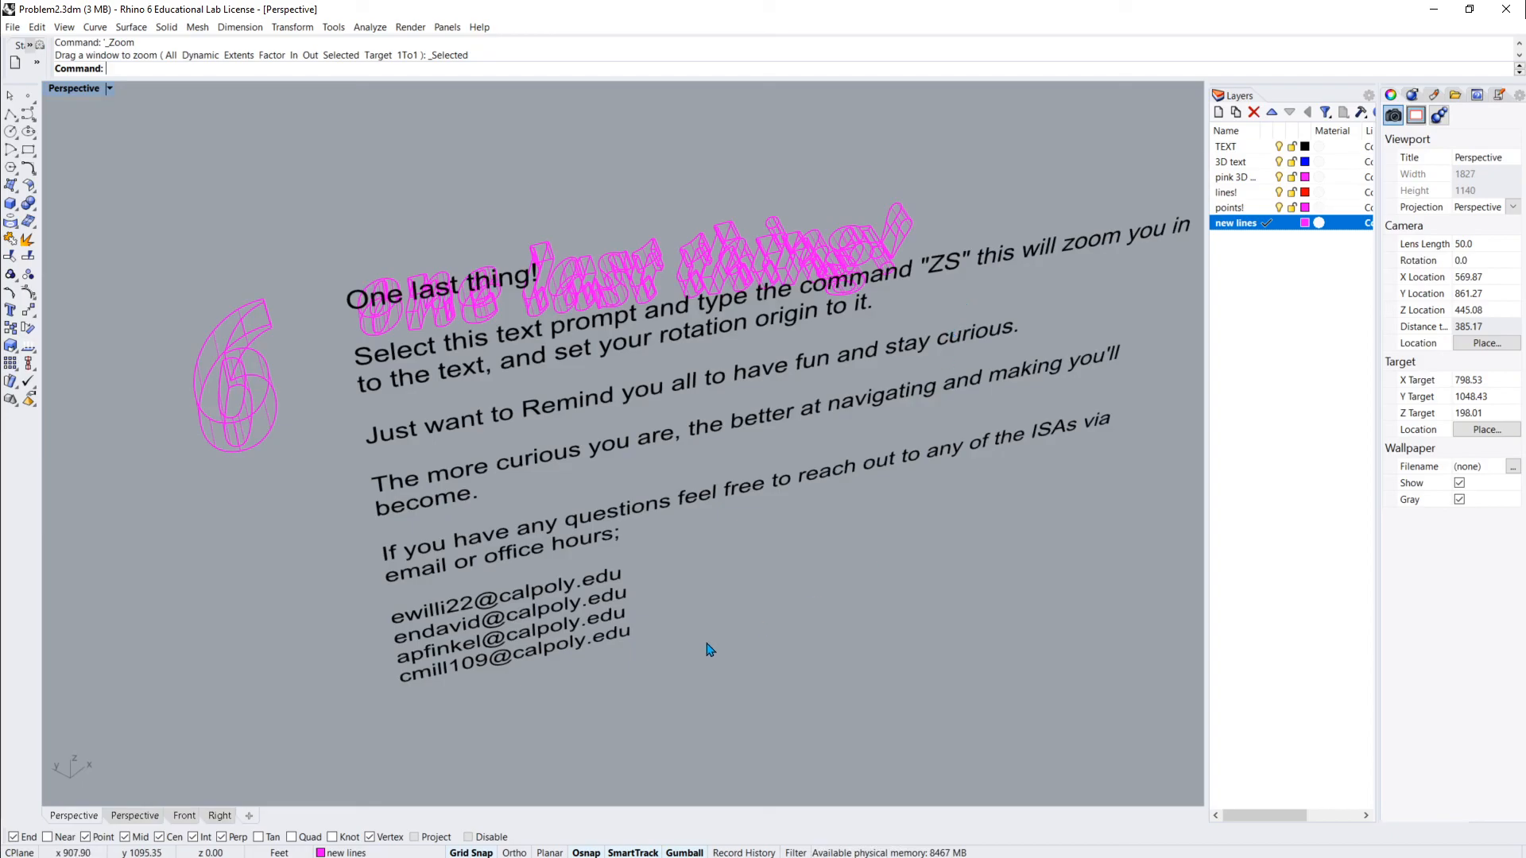
{"action": "left_click_drag", "start_coordinate": [650, 667], "coordinate": [390, 608]}
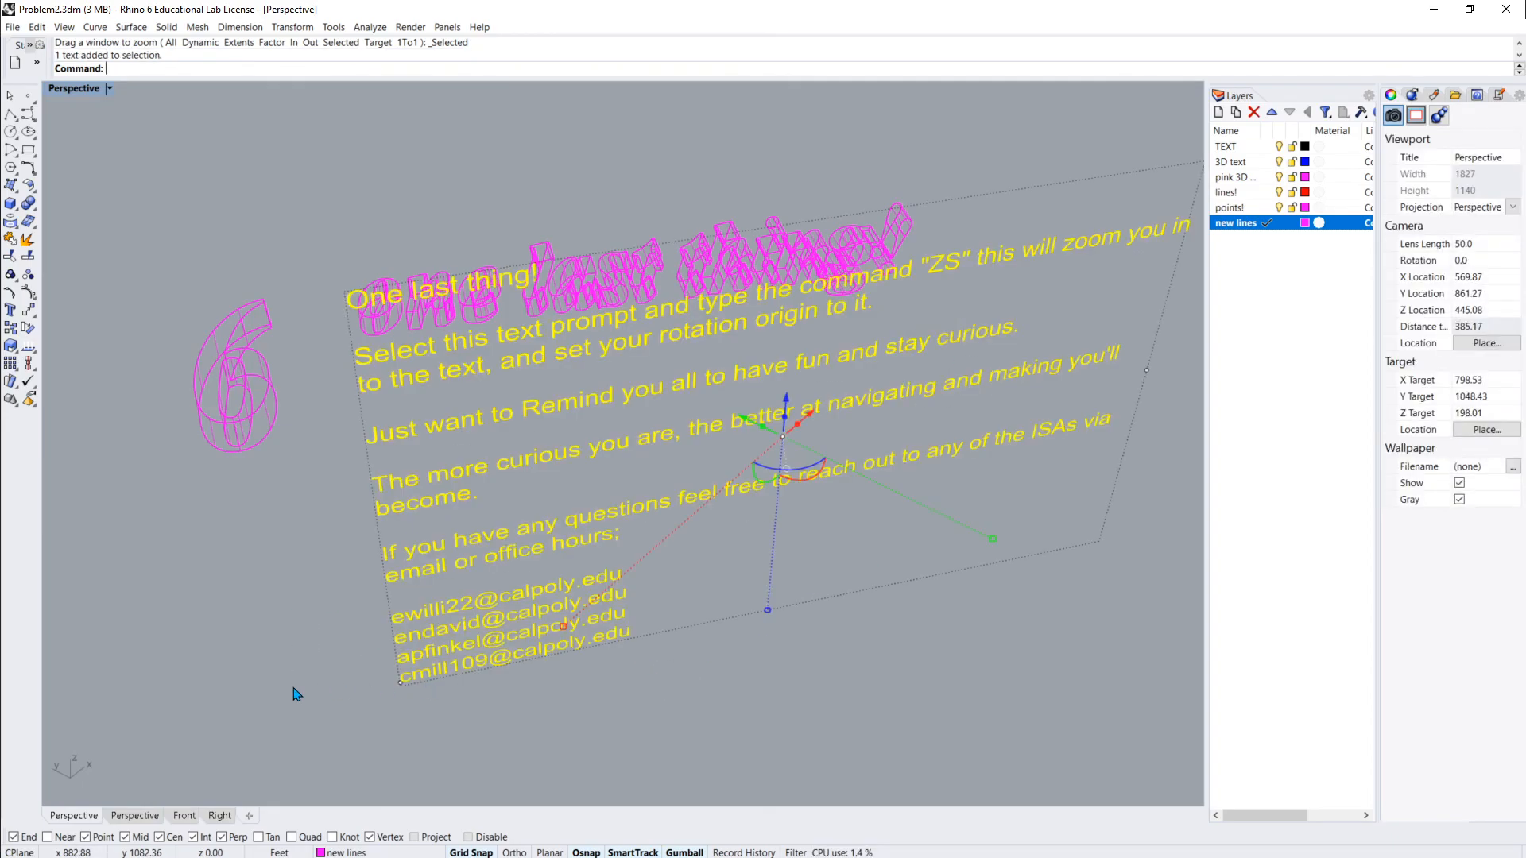
{"action": "key", "text": "Escape"}
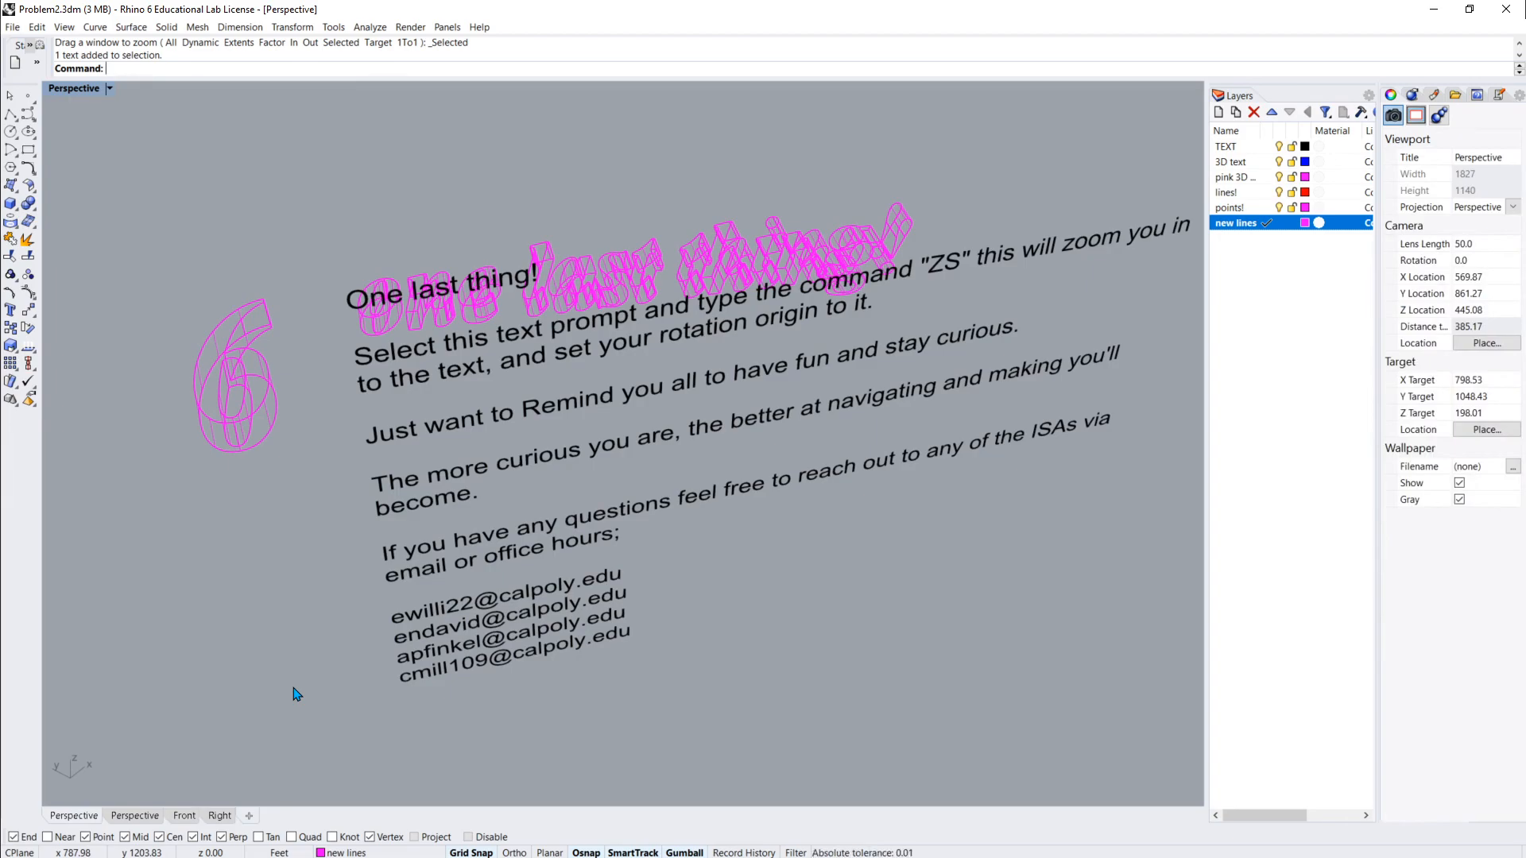